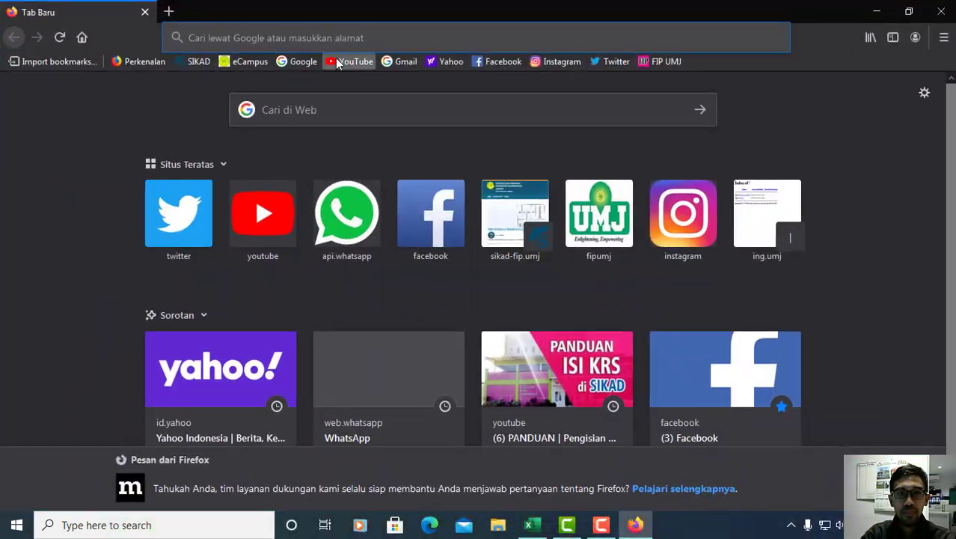
Search Google for "WBS PRO adalah" and follow the suggested spelling "WBSPRO adalah".
type("W")
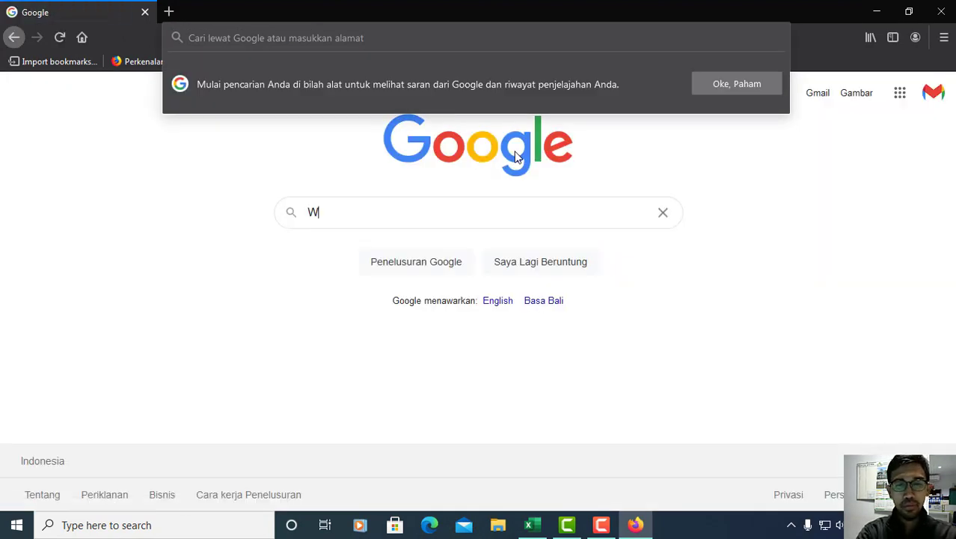
type("BS PRO adalah")
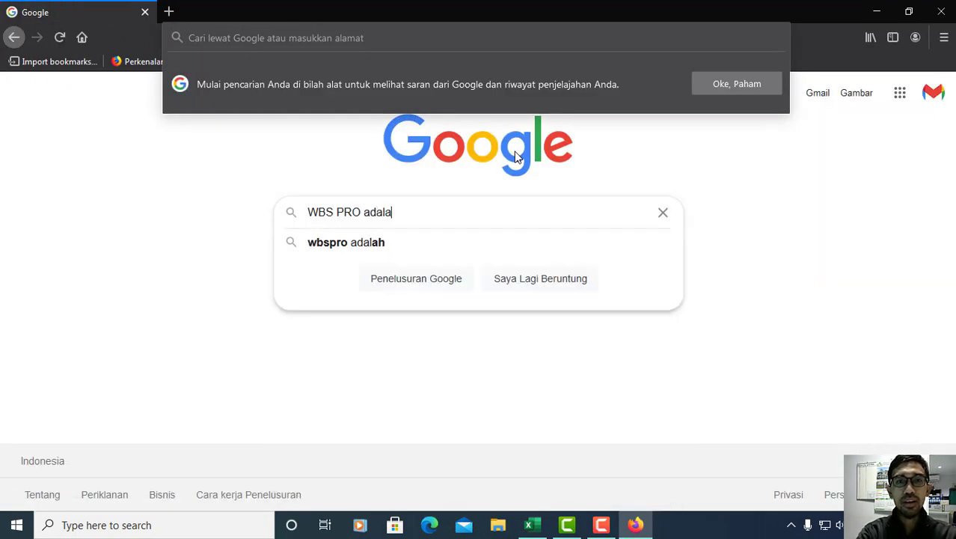
key("Return")
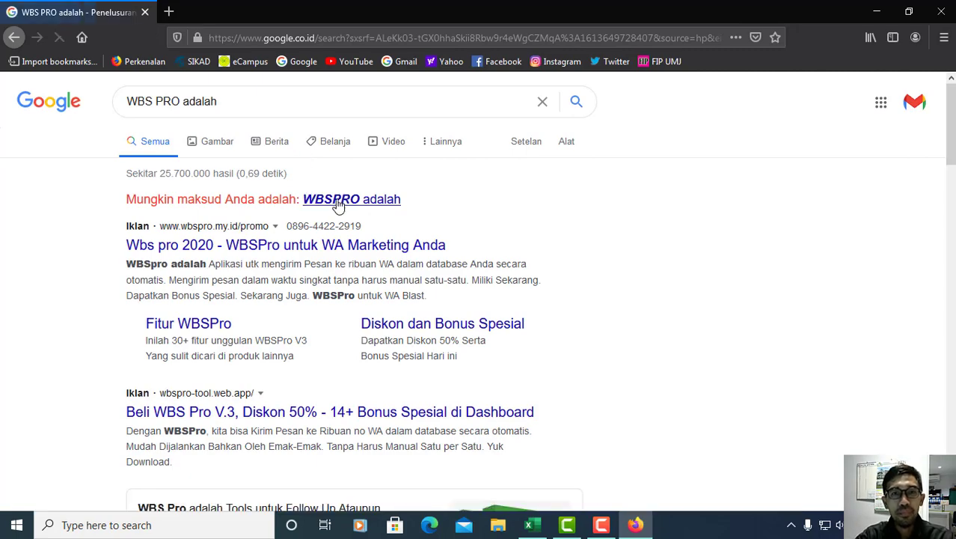
left_click(360, 204)
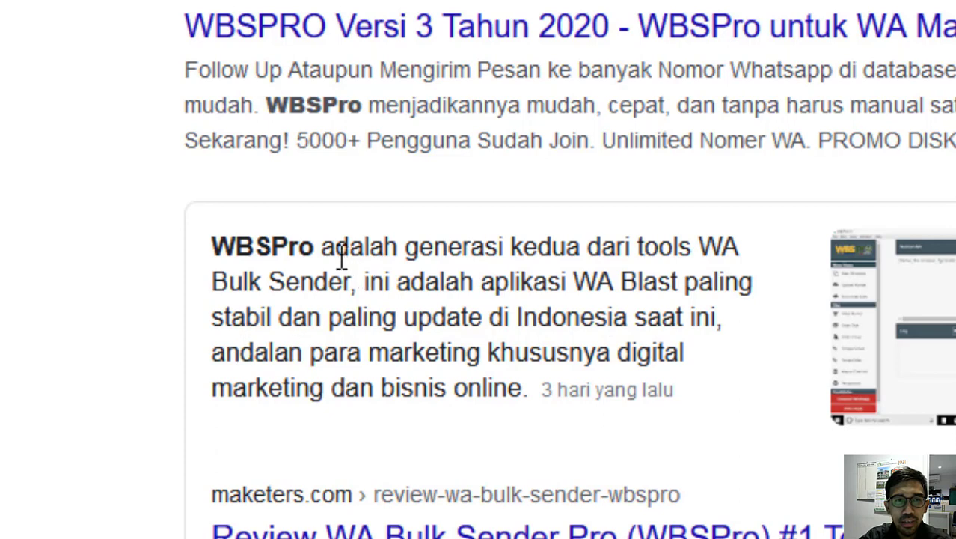
Highlight the full WBSPro definition in the featured search snippet to read it, and minimize the browser.
left_click_drag(335, 251, 533, 389)
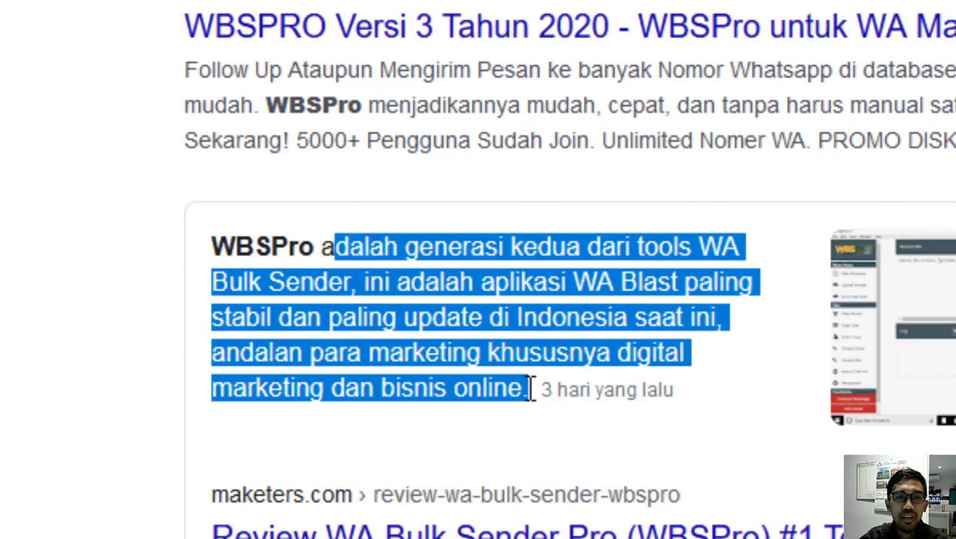
left_click(318, 251)
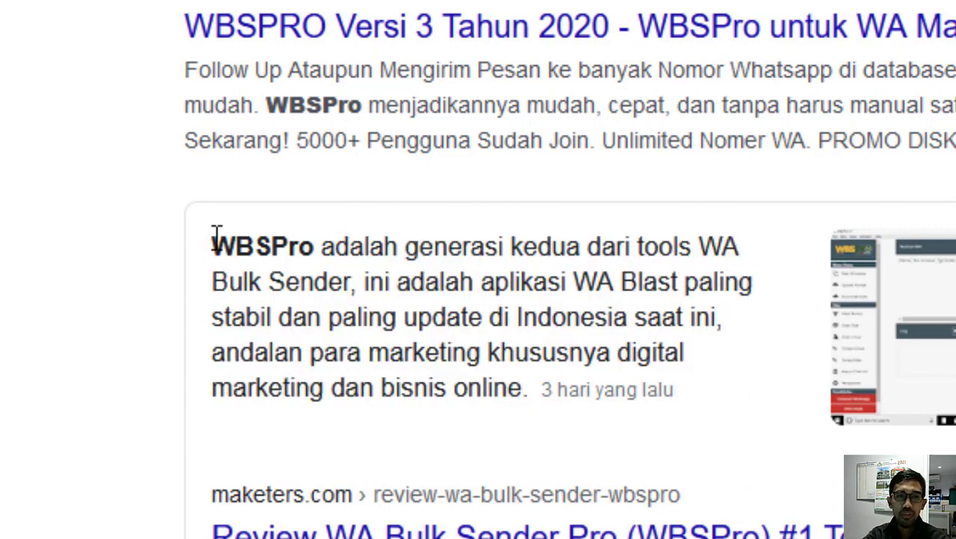
left_click_drag(217, 233, 552, 408)
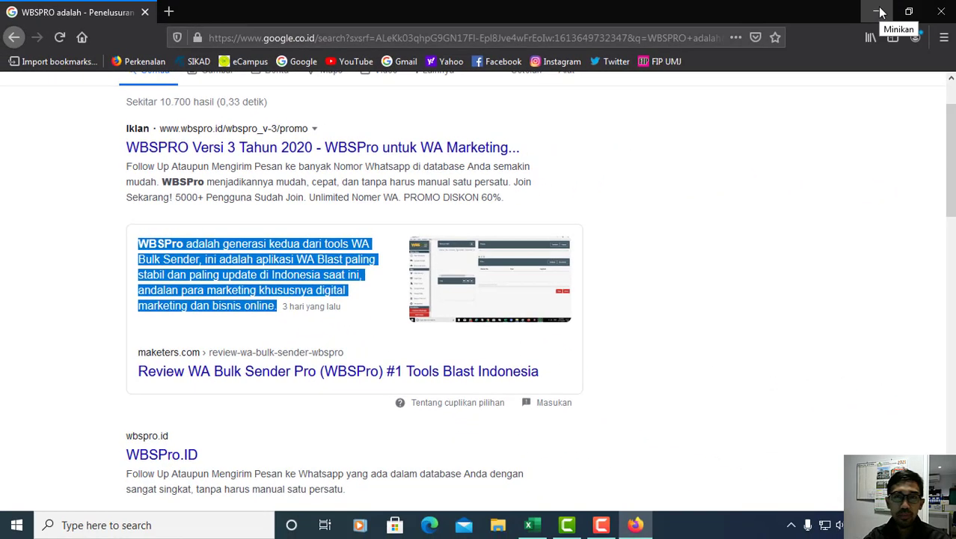
left_click(879, 13)
right_click(376, 149)
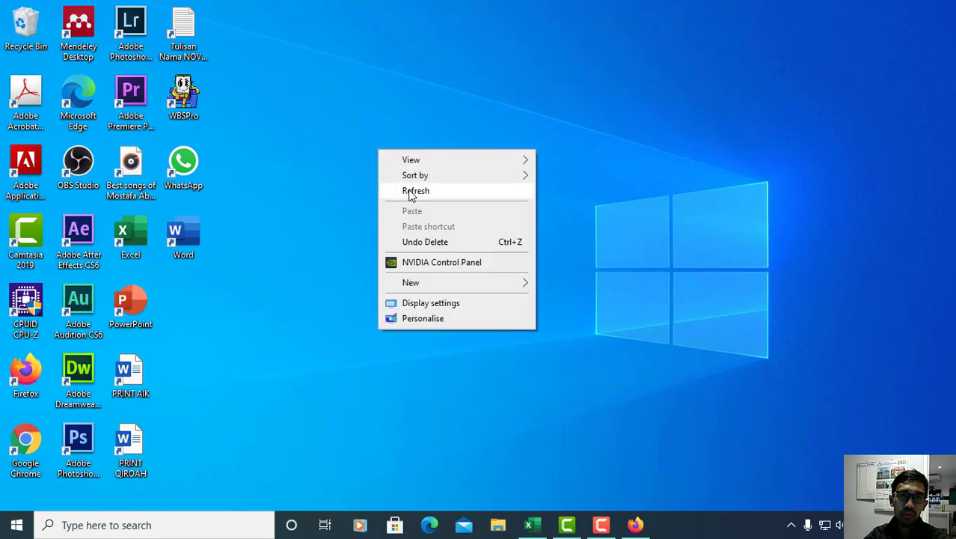
right_click(359, 125)
left_click(388, 169)
right_click(345, 96)
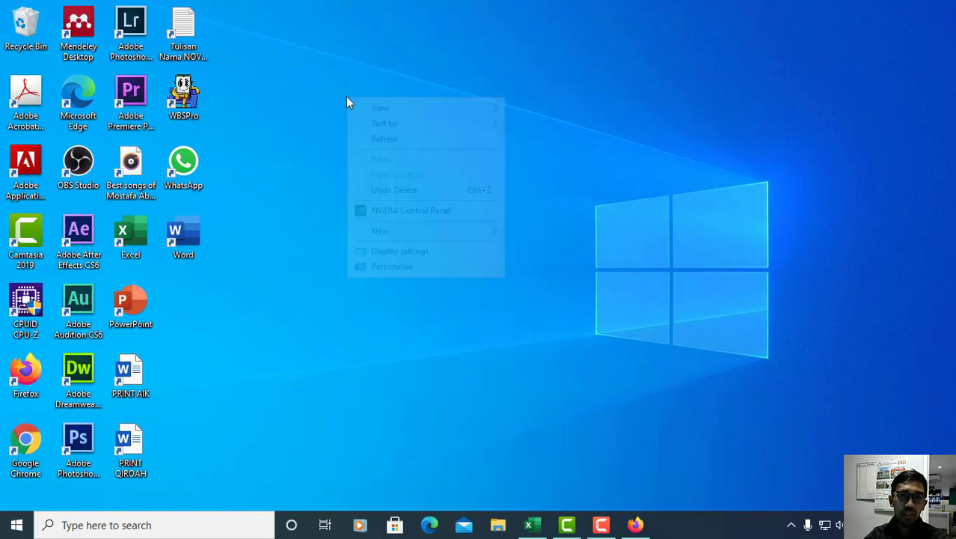
left_click(377, 141)
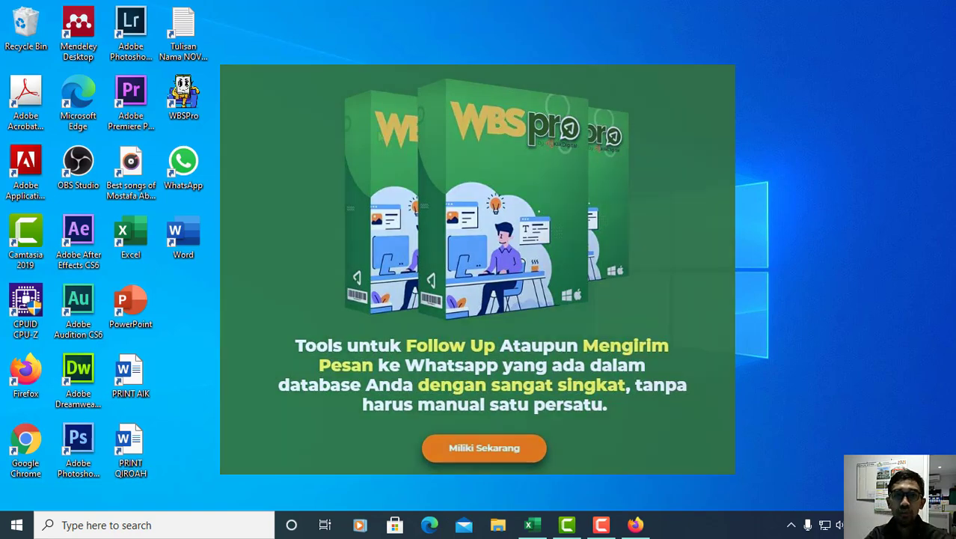
right_click(355, 102)
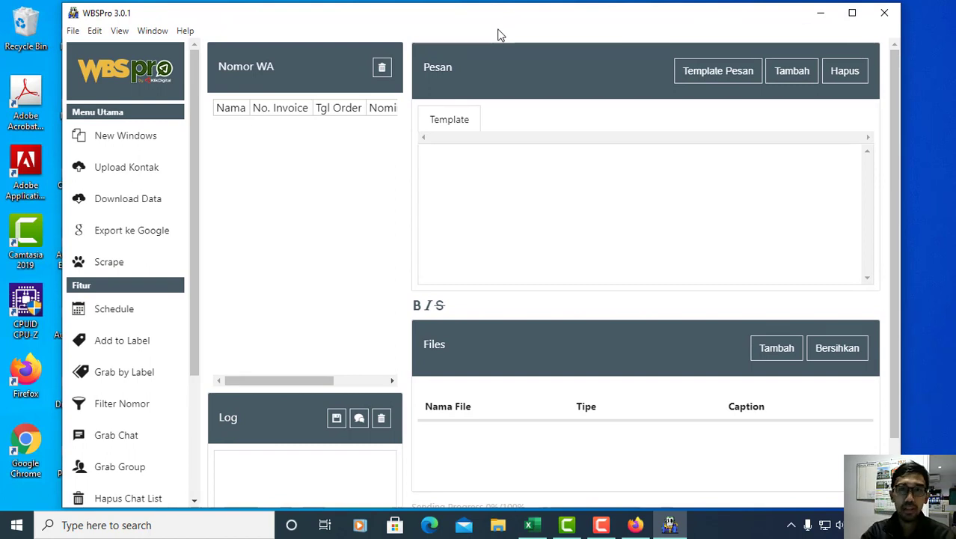
mouse_move(469, 16)
left_mouse_down()
mouse_move(486, 19)
mouse_move(476, 19)
left_mouse_up()
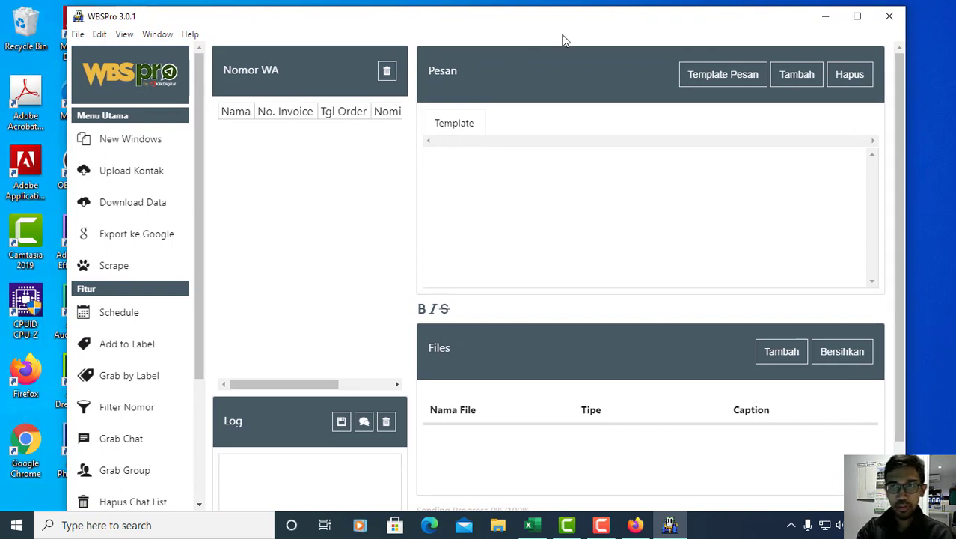
right_click(939, 51)
left_click(901, 88)
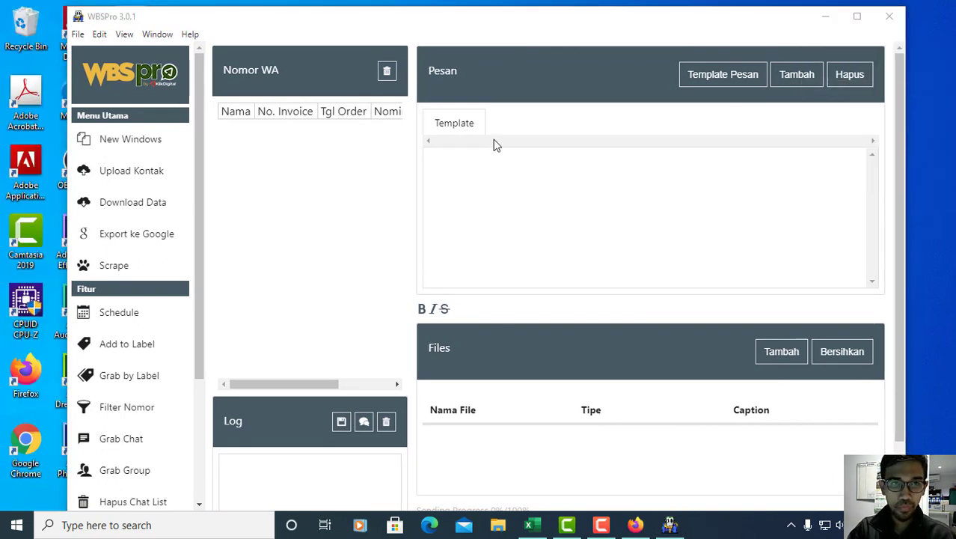
mouse_move(473, 28)
left_mouse_down()
mouse_move(477, 19)
mouse_move(473, 27)
left_mouse_up()
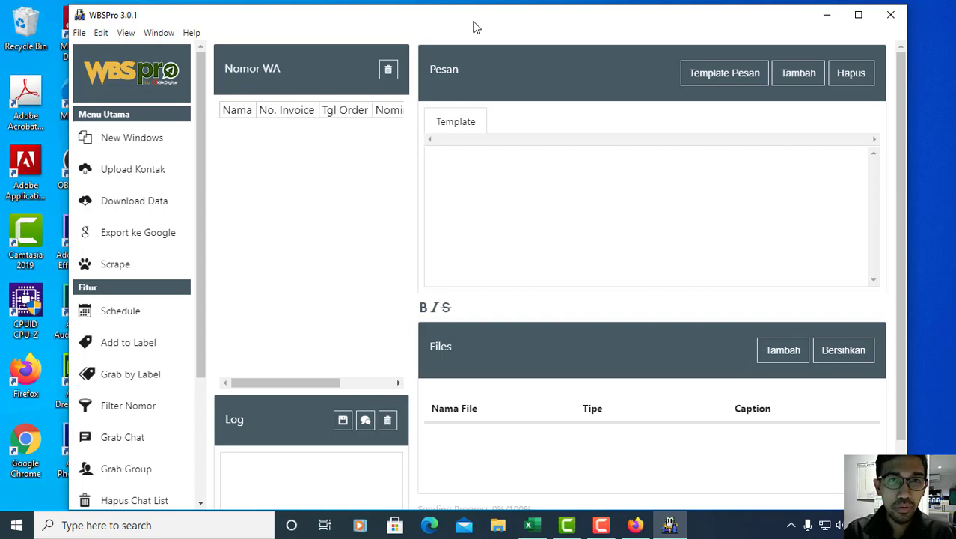
Examine the WBSPro feature list, the columns of the Nomor WA table, and the Pesan and Files areas.
scroll(112, 177, "down", 3)
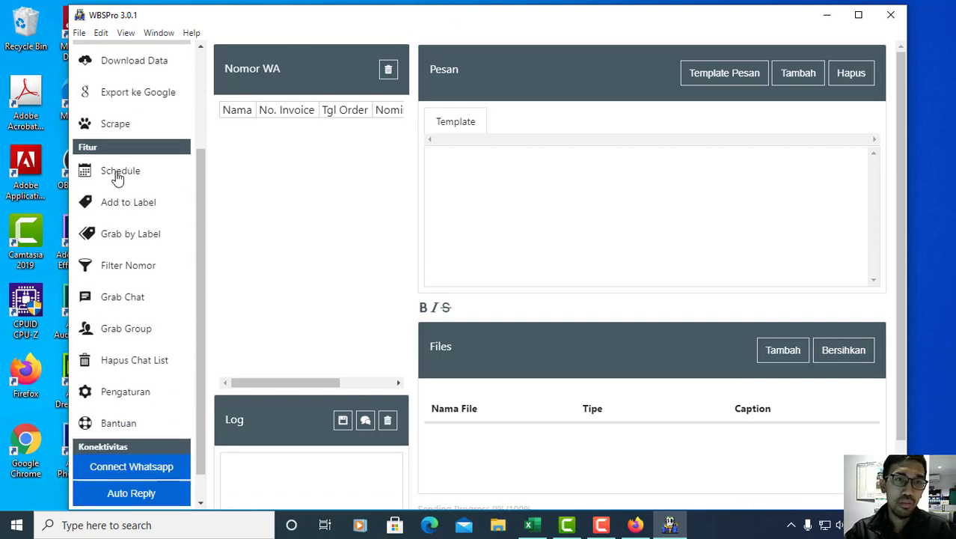
scroll(116, 176, "down", 3)
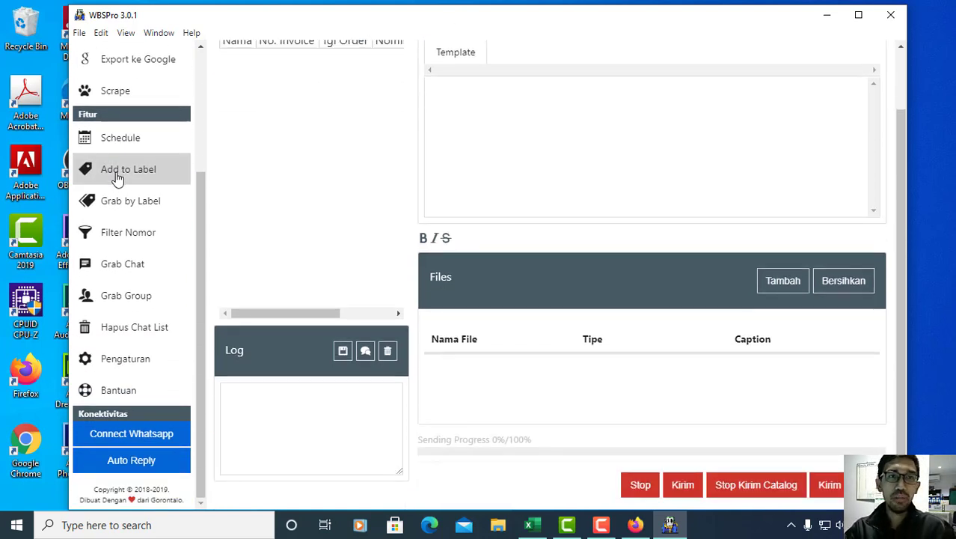
scroll(116, 178, "up", 3)
scroll(116, 177, "up", 1)
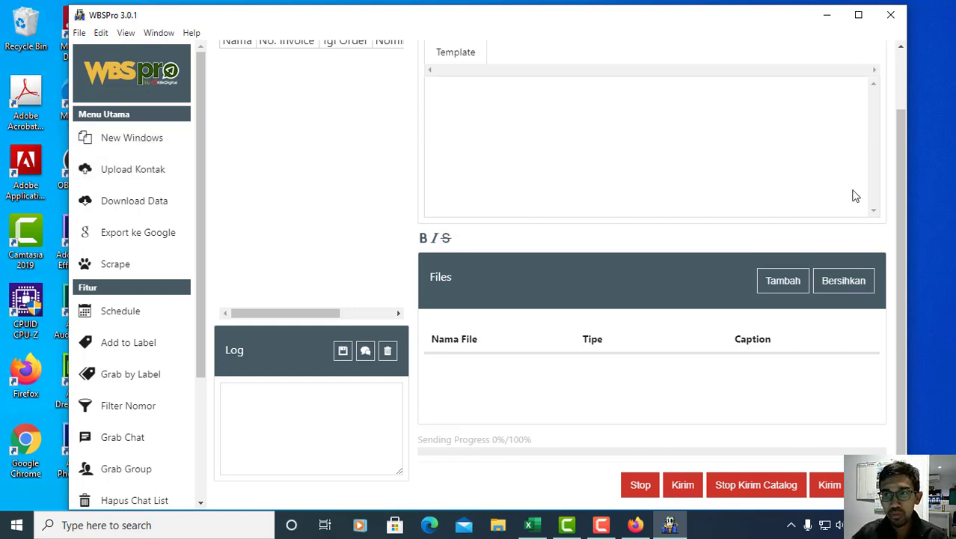
right_click(922, 95)
left_click(843, 132)
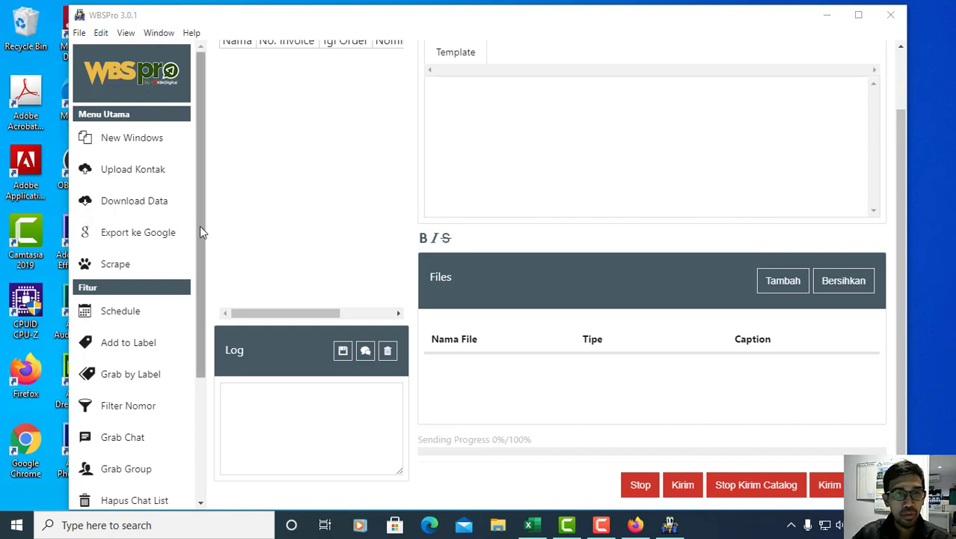
left_click_drag(203, 230, 207, 181)
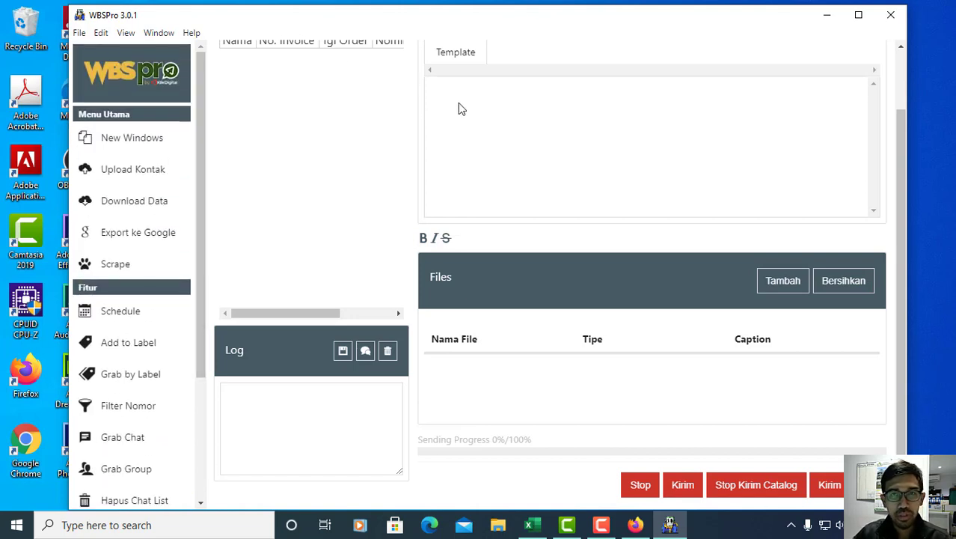
scroll(463, 110, "up", 1)
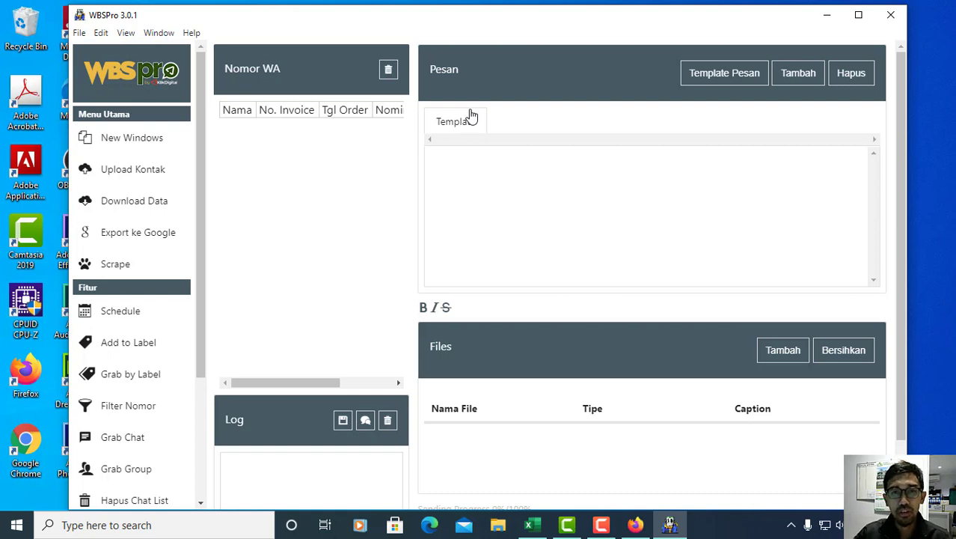
left_click_drag(278, 384, 377, 384)
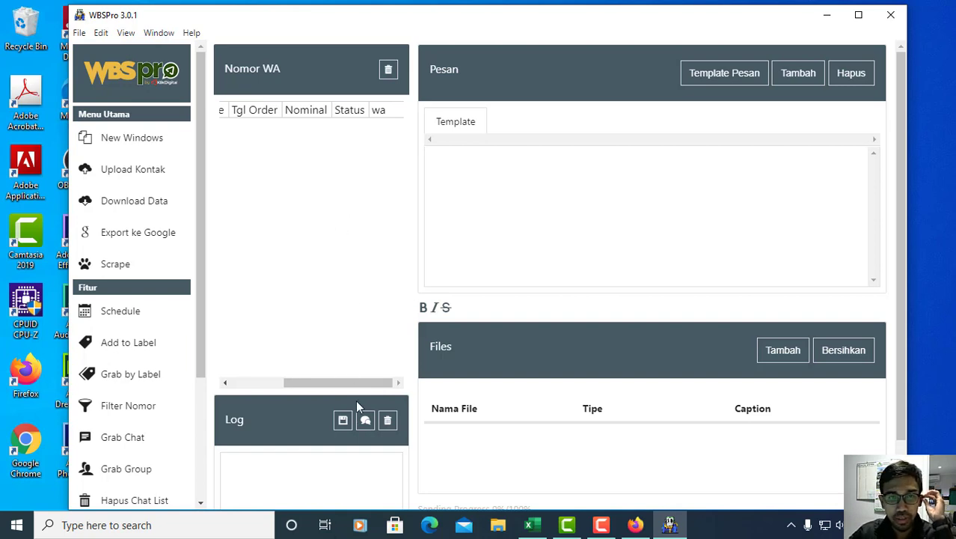
left_click_drag(352, 383, 298, 386)
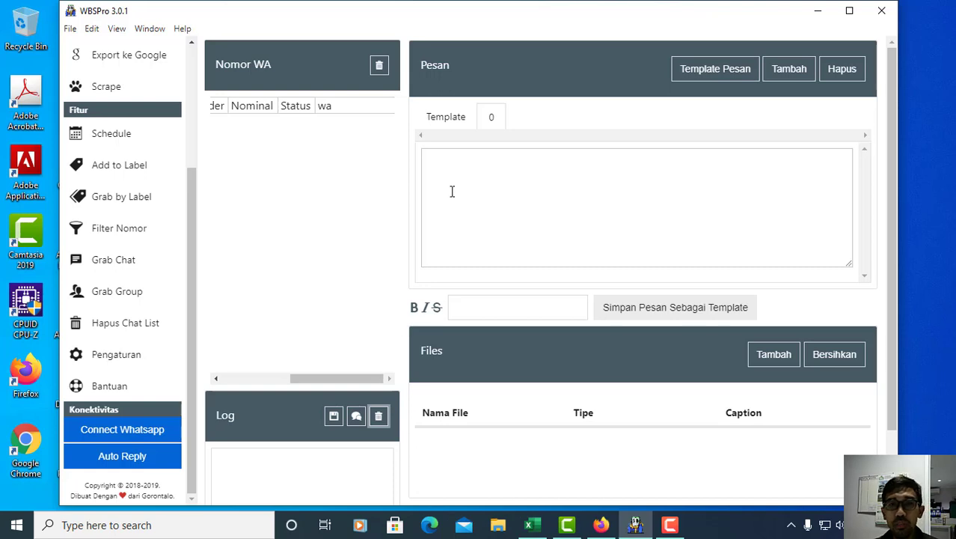
scroll(451, 191, "down", 3)
scroll(448, 187, "up", 3)
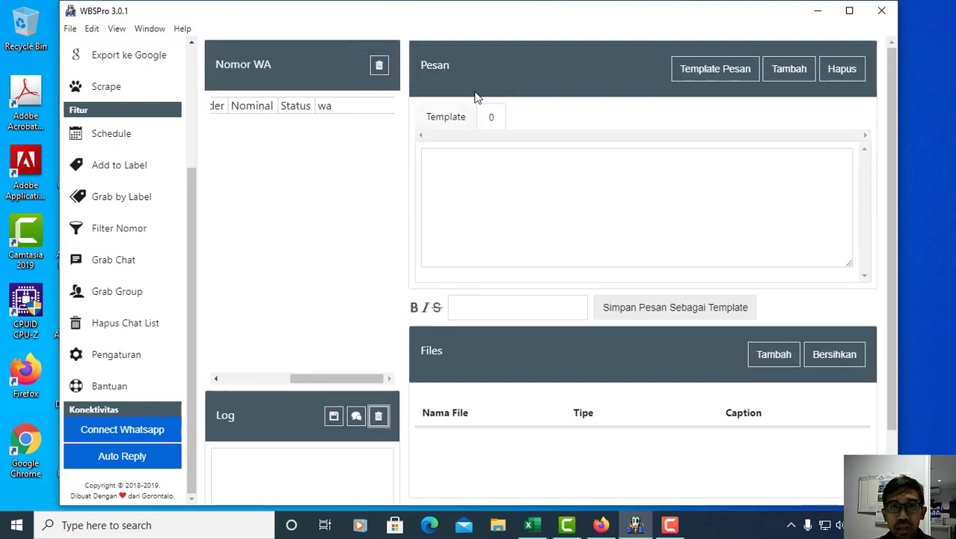
Switch to the Book2 workbook in Excel and look over the numbered contact list.
left_click(531, 525)
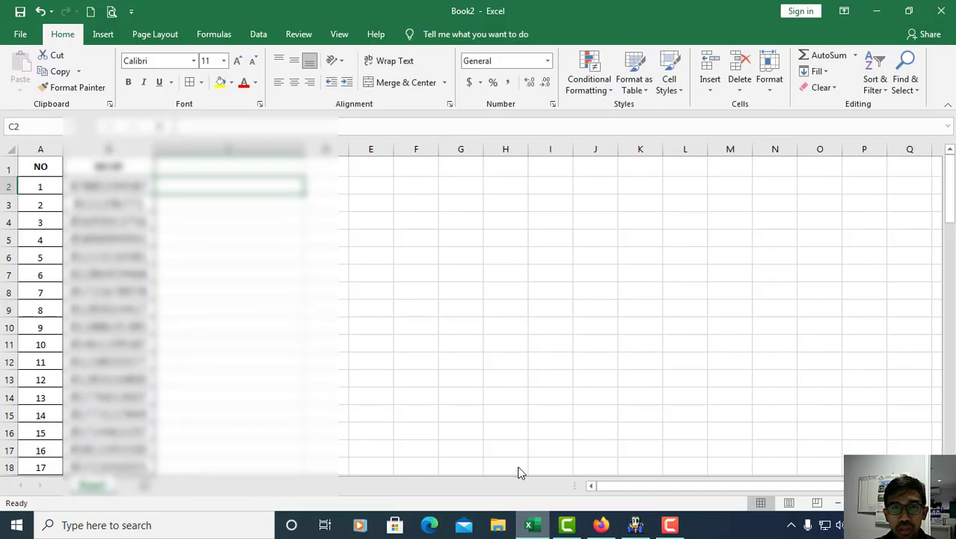
left_click(207, 245)
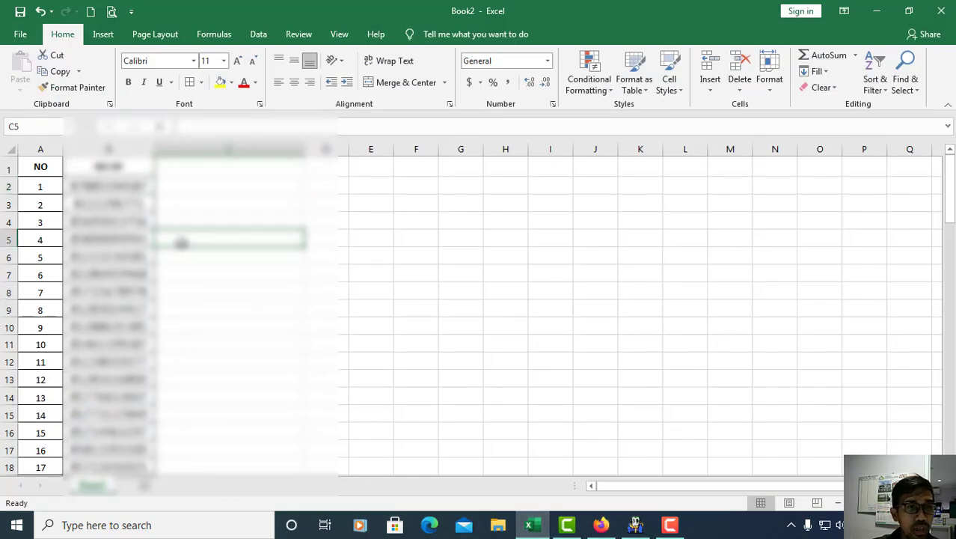
scroll(202, 242, "down", 3)
scroll(198, 232, "up", 3)
key("Up")
key("Up")
key("Up")
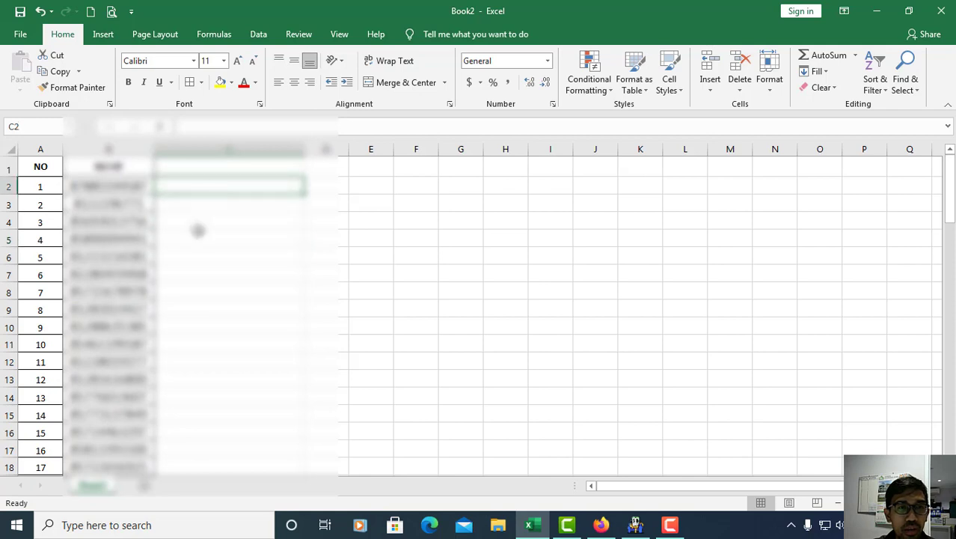
left_click(197, 230)
left_click(222, 187)
left_click(214, 241)
left_click(227, 186)
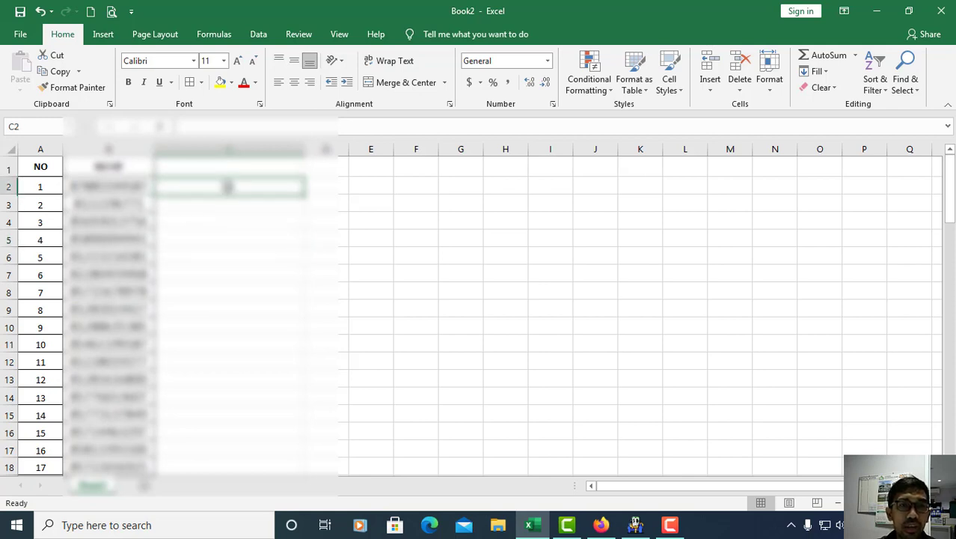
left_click(225, 242)
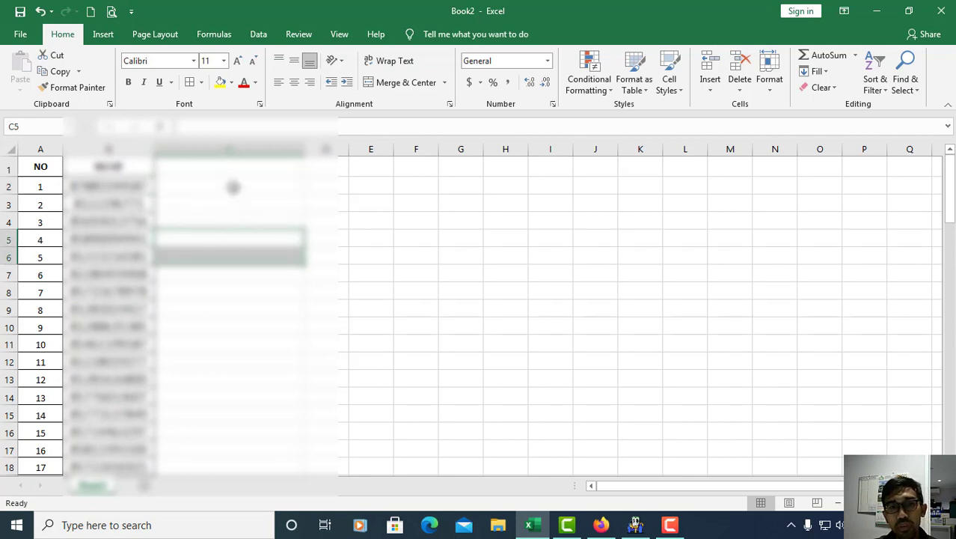
left_click(232, 187)
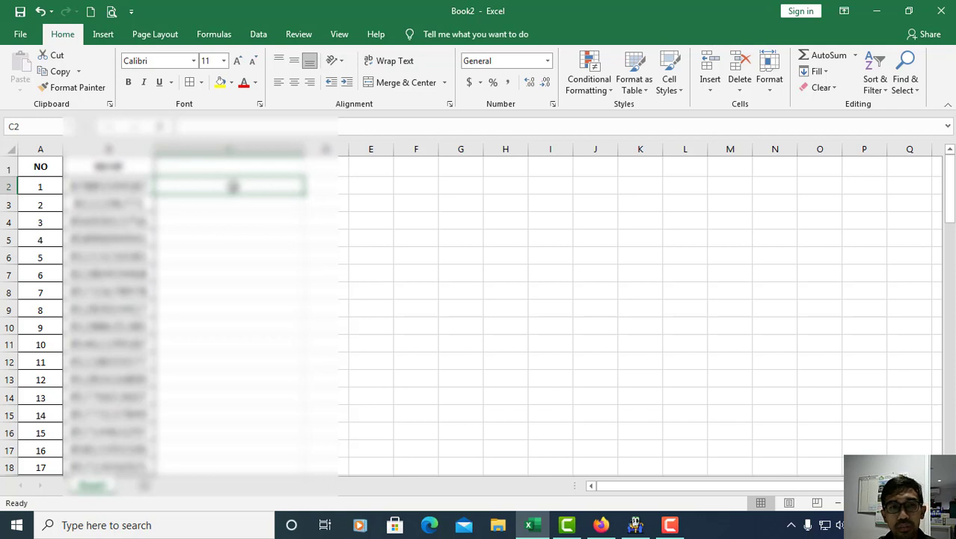
left_click(256, 228)
Enter a sample phone number with its leading zero in cell C2, and reopen the cell to inspect its content.
left_click(290, 187)
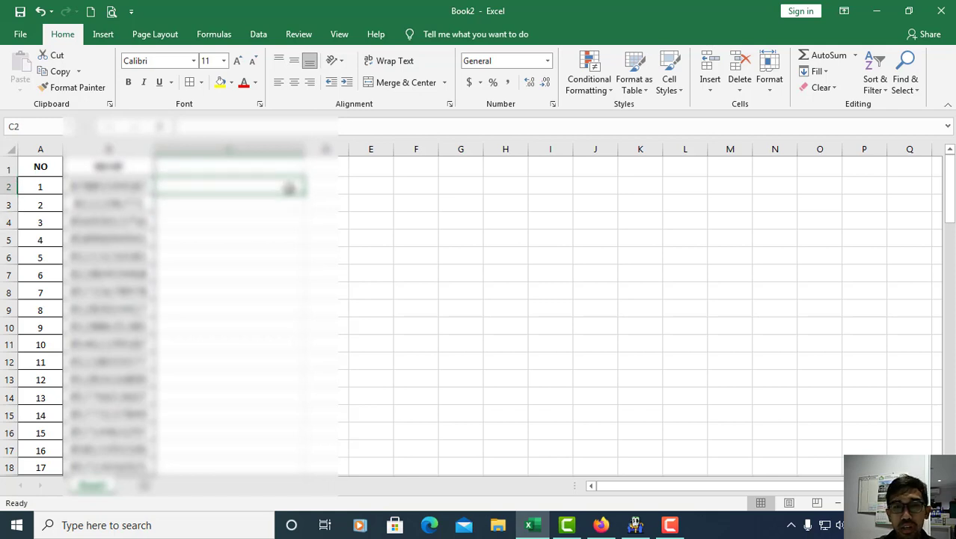
type("08")
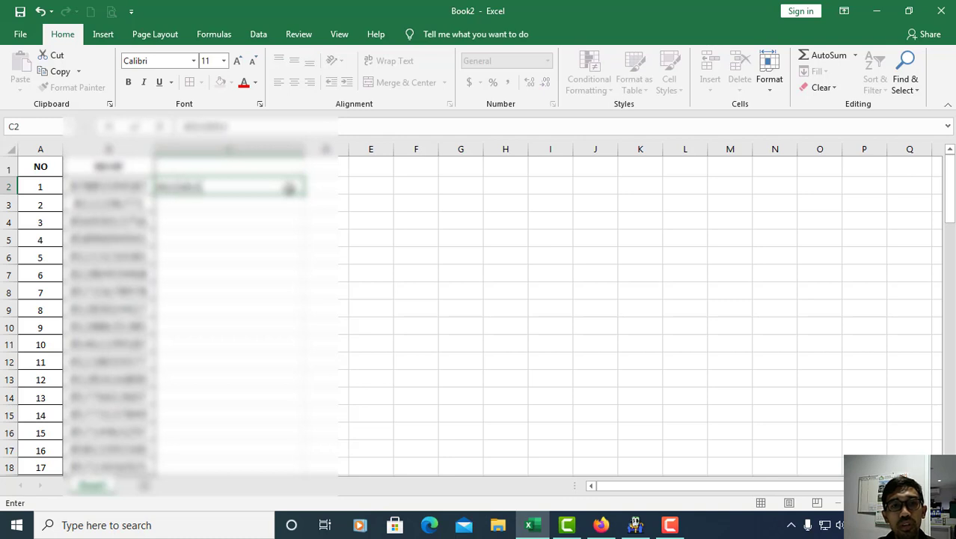
type("234")
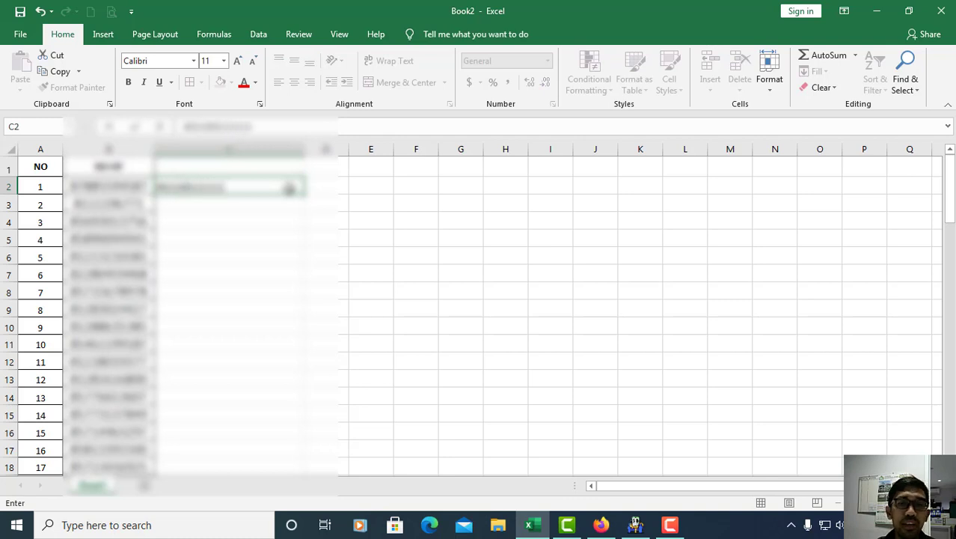
key("Return")
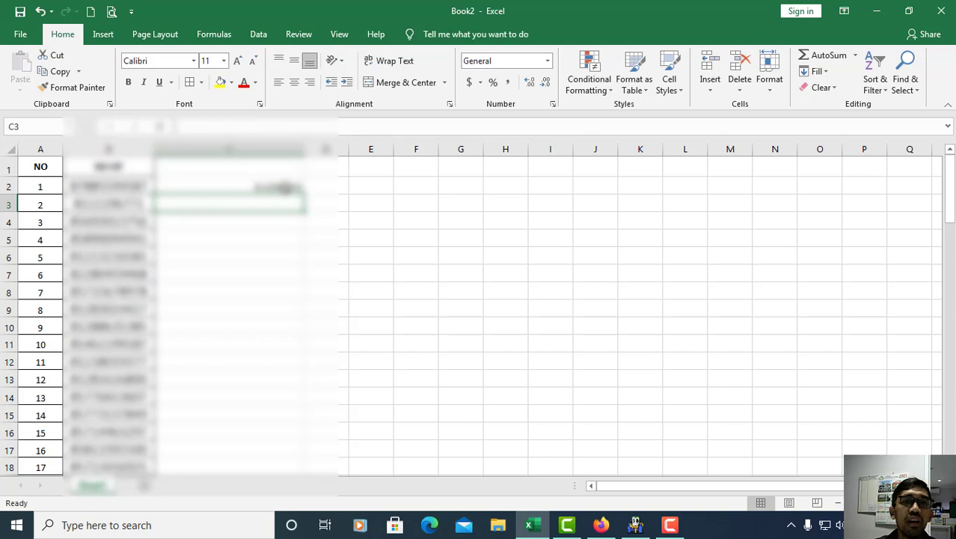
double_click(252, 187)
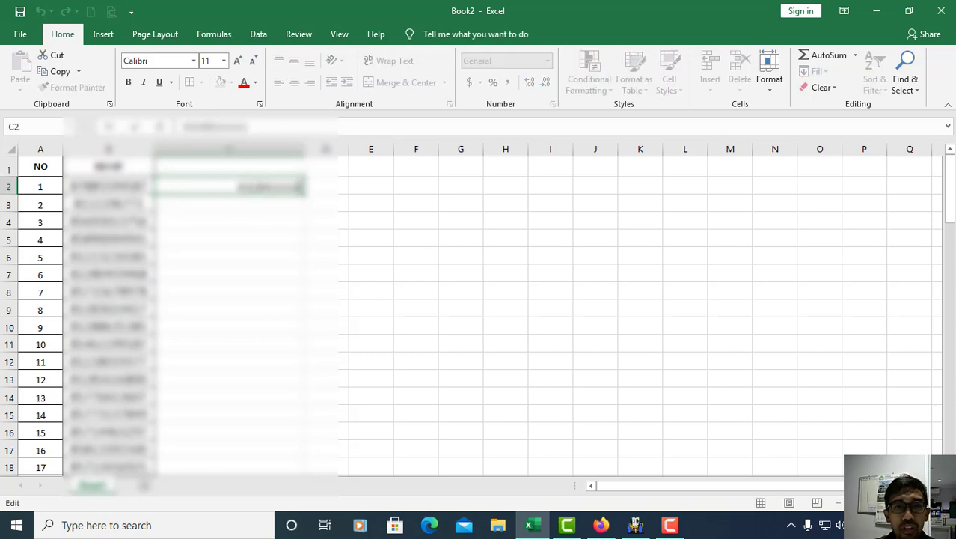
left_click(250, 220)
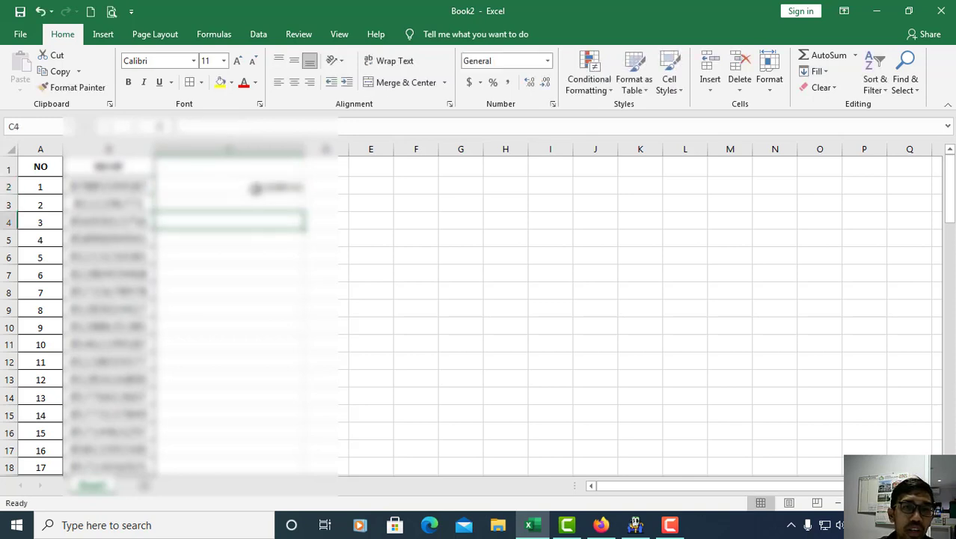
Clear the sample phone number from cell C2.
double_click(254, 189)
left_click(260, 234)
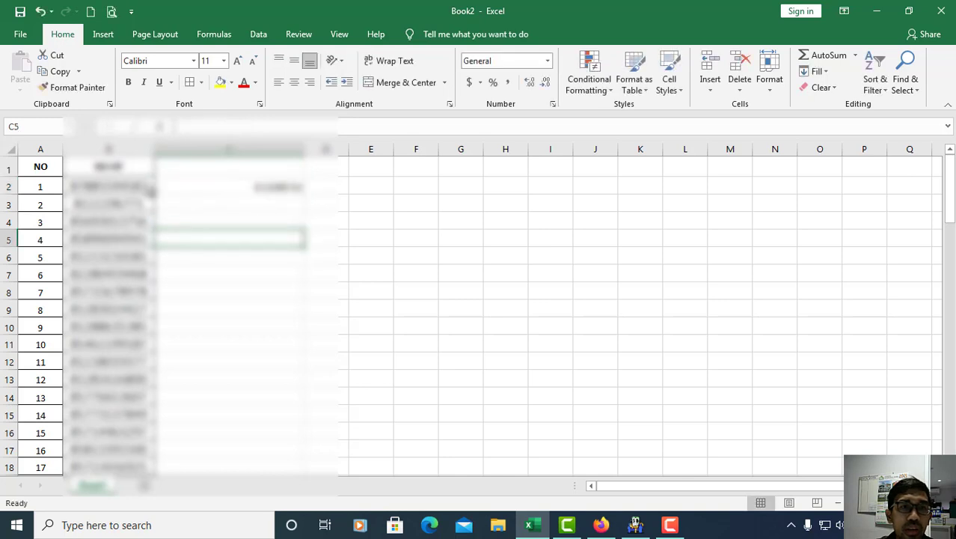
left_click(239, 192)
key("Delete")
Select the phone numbers in column B from B2 down to row 82 and check where the list ends.
left_click_drag(149, 187, 126, 533)
left_click_drag(137, 447, 136, 463)
scroll(204, 360, "down", 3)
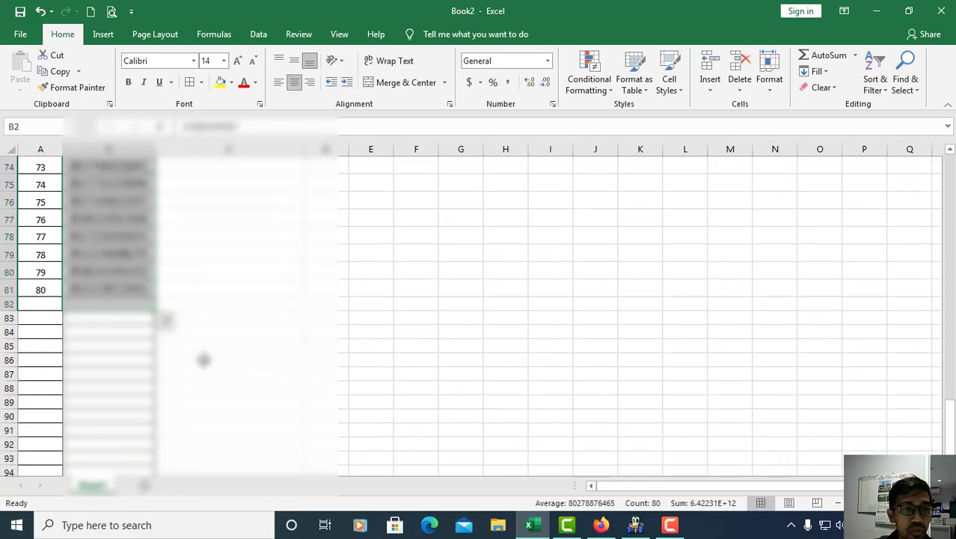
scroll(203, 354, "up", 1)
left_click(146, 342)
scroll(142, 342, "up", 20)
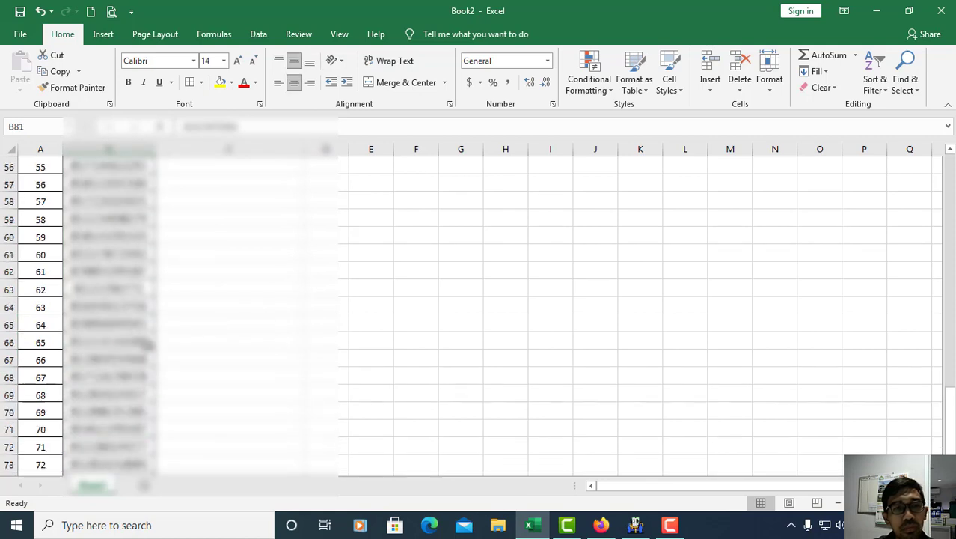
Widen column B, which holds the phone numbers.
left_click(179, 202)
left_click(127, 152)
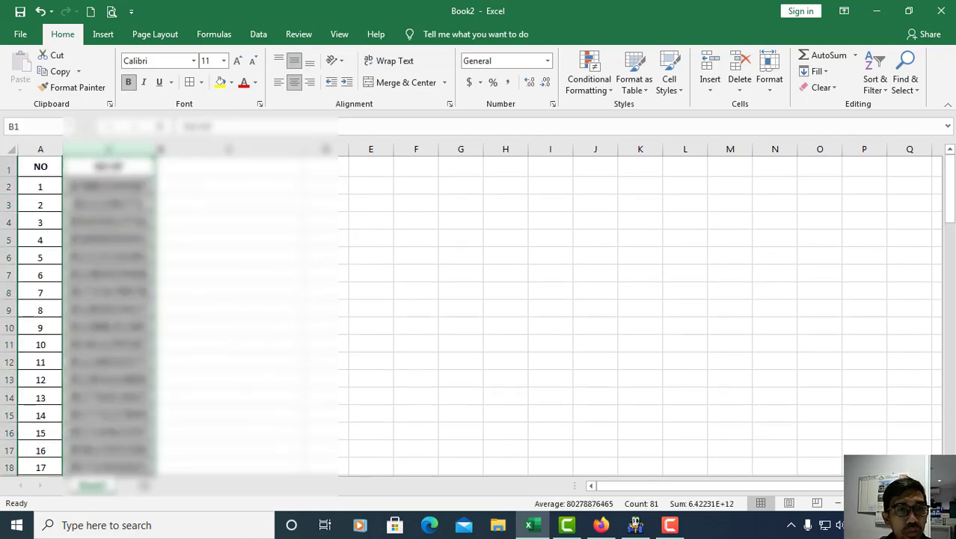
left_click_drag(156, 149, 214, 149)
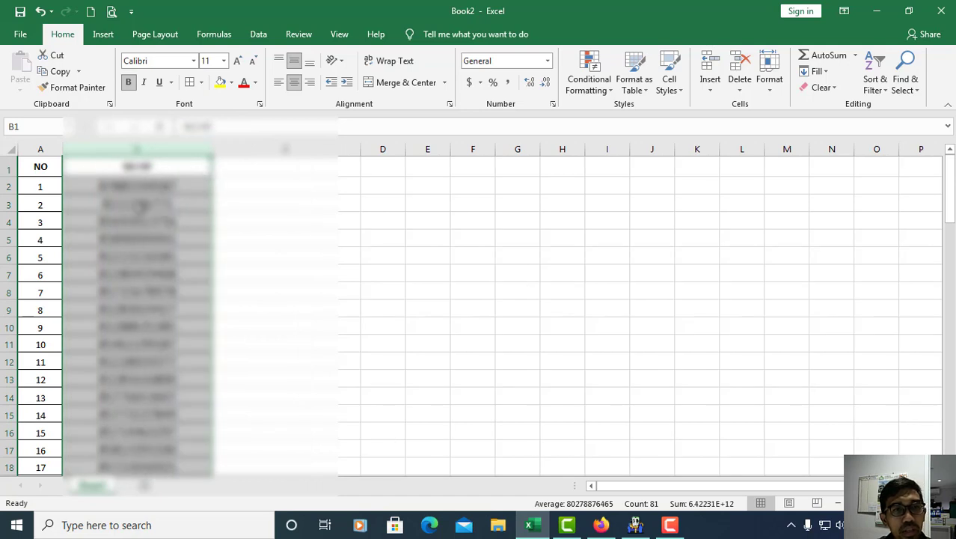
Open the first phone number in cell B2 and inspect its leading digits without changing it.
left_click(89, 188)
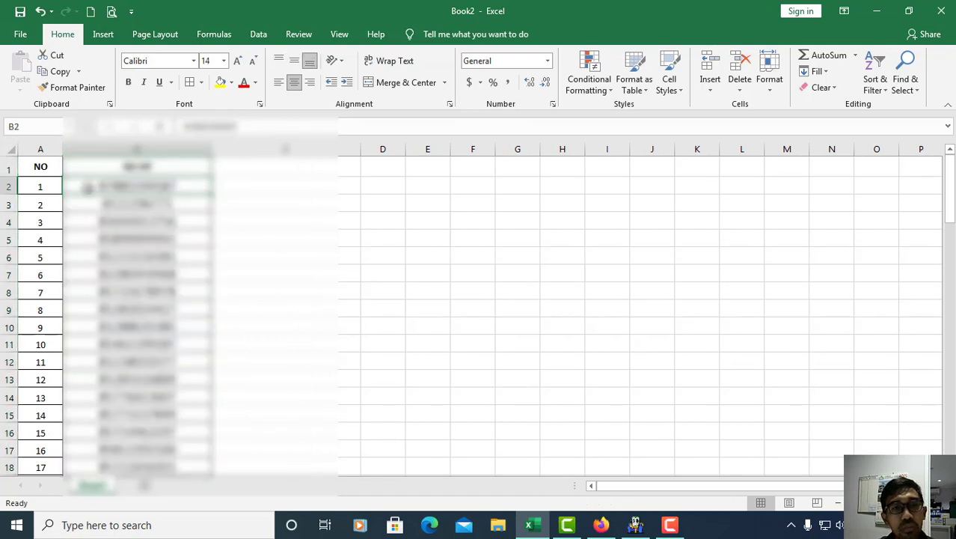
double_click(98, 186)
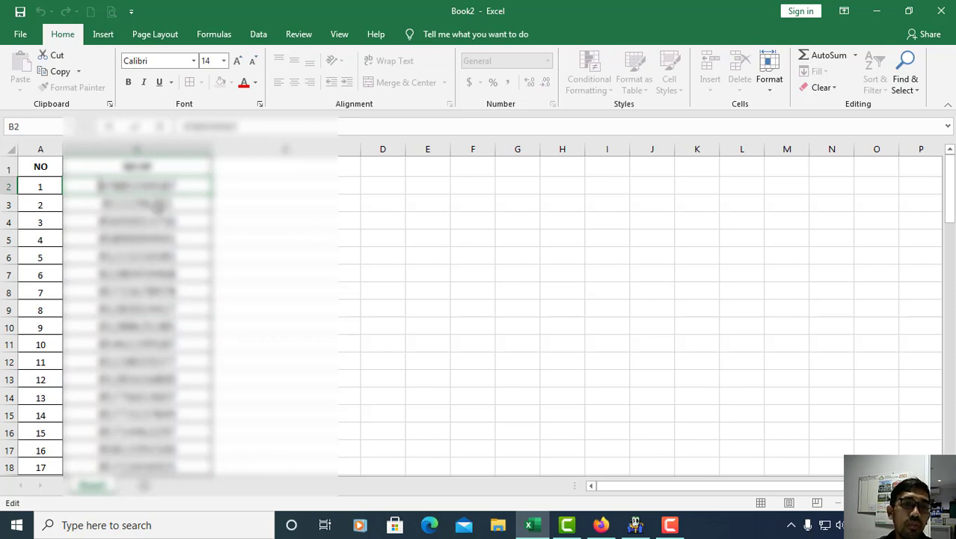
left_click(267, 233)
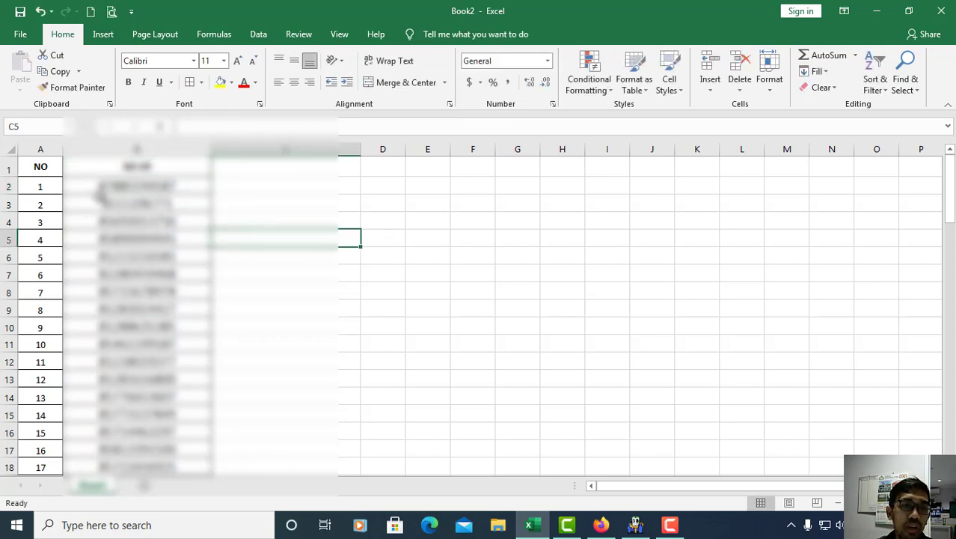
left_click(96, 189)
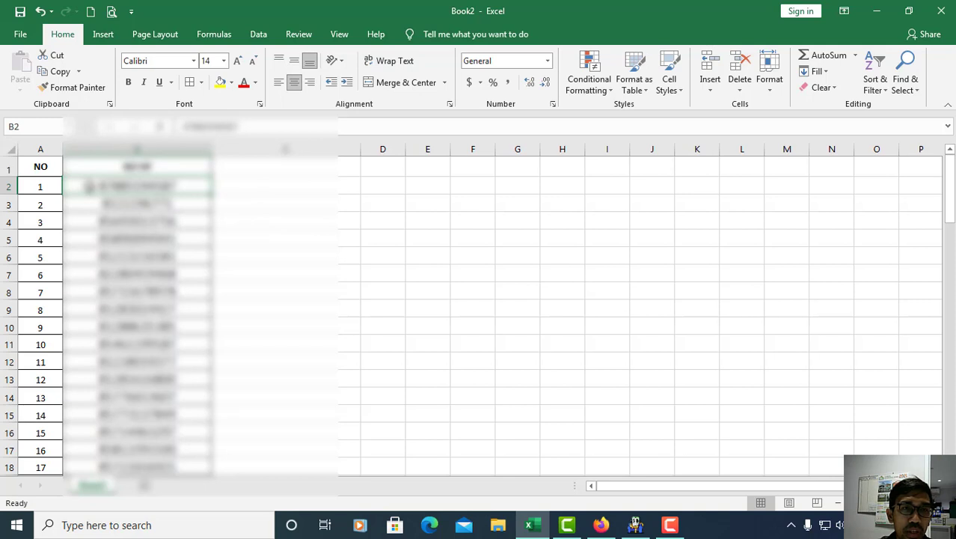
left_click(276, 244)
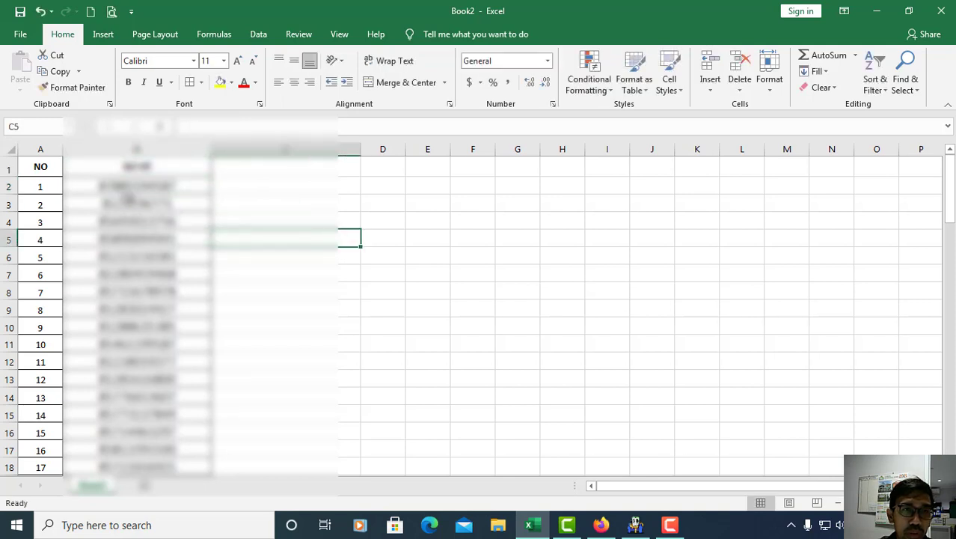
Enter the heading "NO HP depannya 62" in cell C1.
left_click(397, 242)
scroll(393, 178, "up", 4)
left_click(393, 179)
type("no")
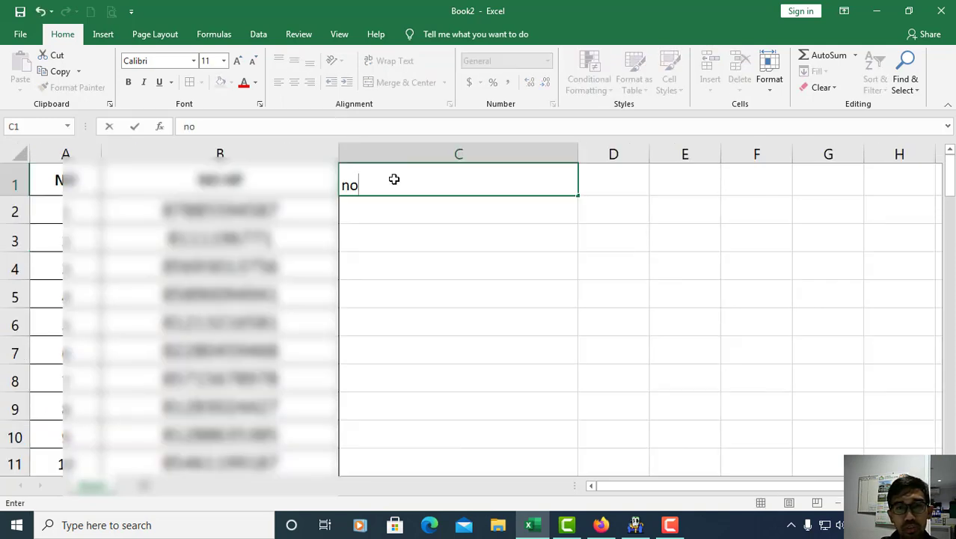
key("BackSpace")
key("BackSpace")
type("NO HP")
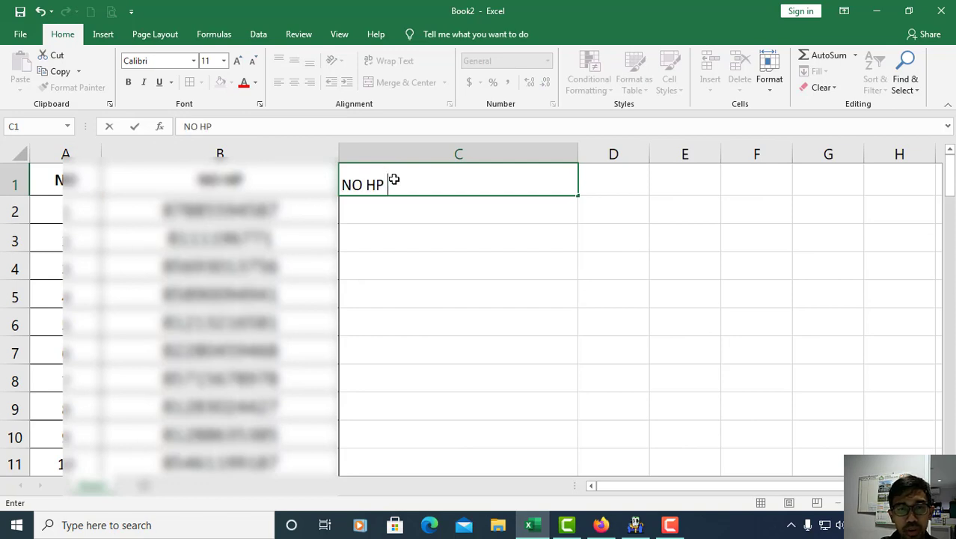
type(" depannya 62")
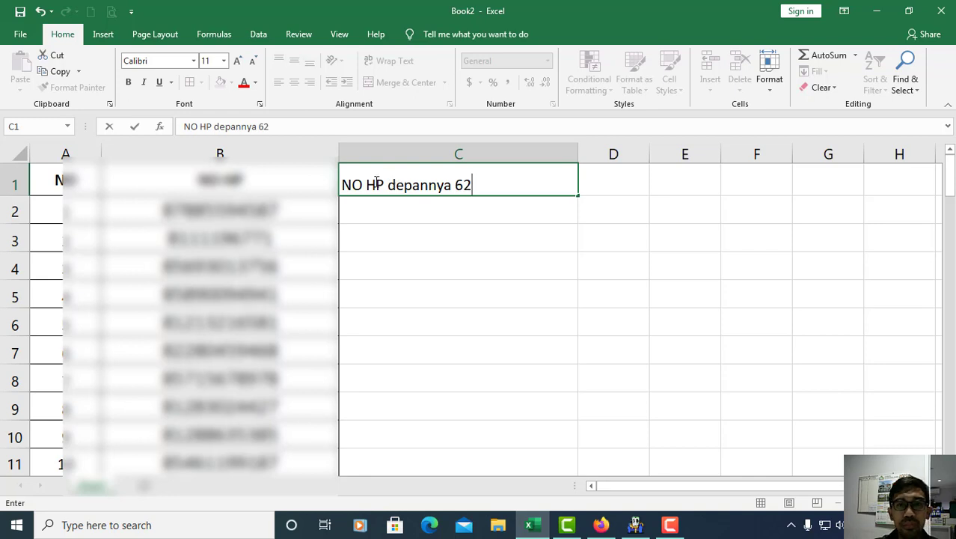
left_click(416, 285)
Make the heading in cell C1 bold and centre it horizontally and vertically.
left_click(434, 189)
left_click(294, 183)
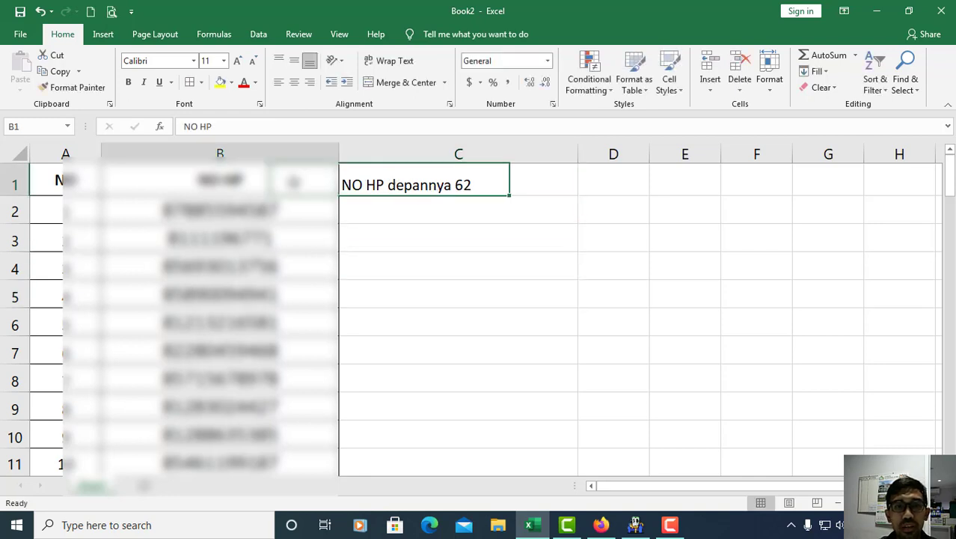
left_click(395, 178)
key("ctrl+b")
left_click(294, 83)
left_click(294, 61)
left_click(509, 237)
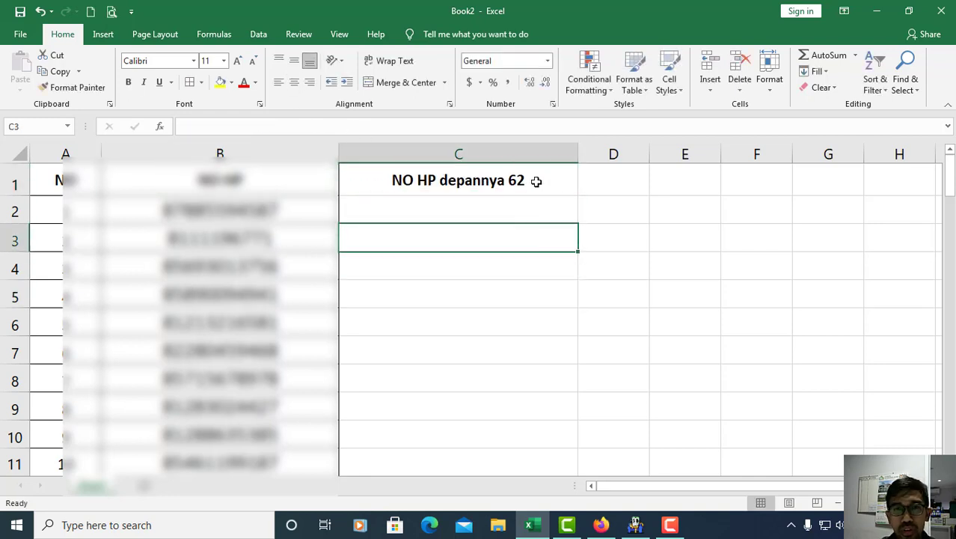
left_click(536, 181)
left_click(517, 213)
left_click(498, 271)
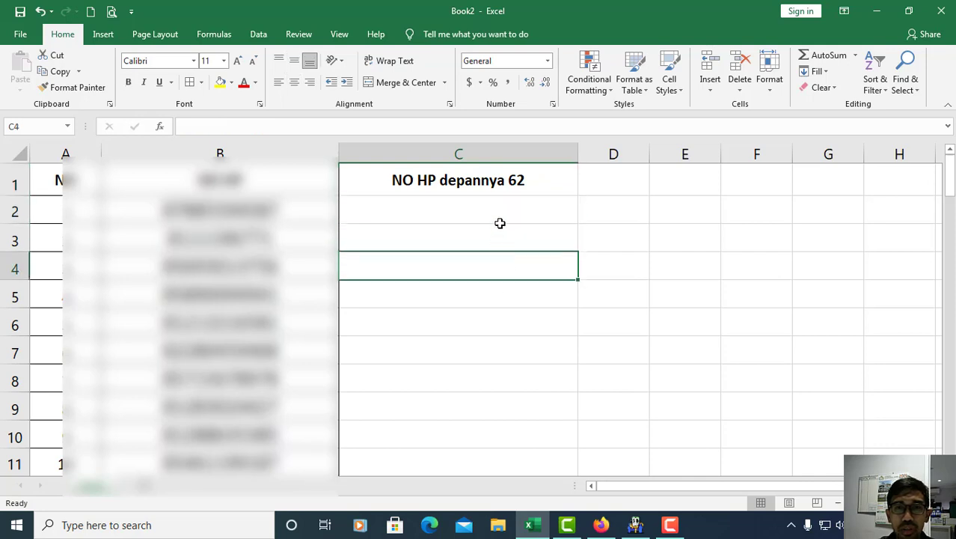
left_click(501, 216)
left_click(433, 248)
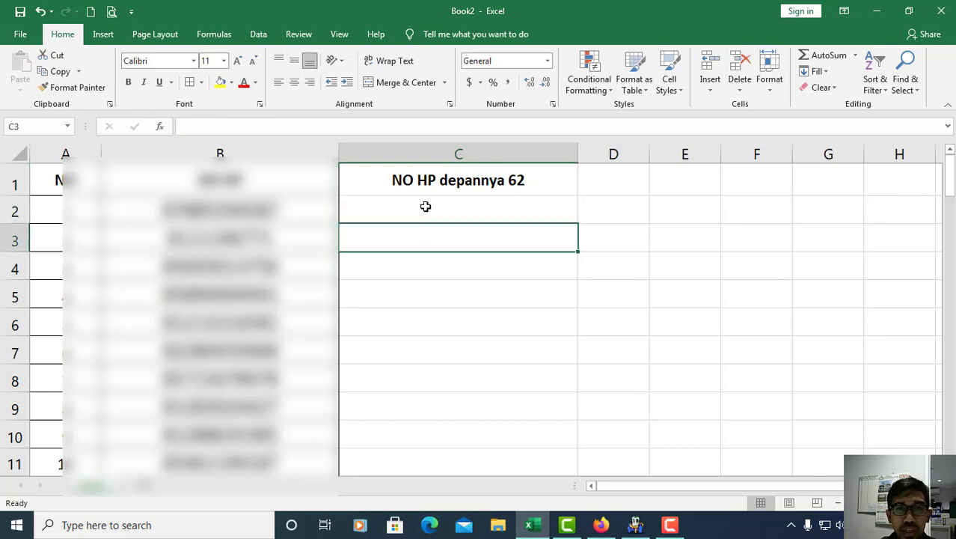
left_click(427, 207)
left_click(421, 288)
Enter the formula ="62"&B2 in cell C2 to prefix the first phone number with the country code.
left_click(421, 212)
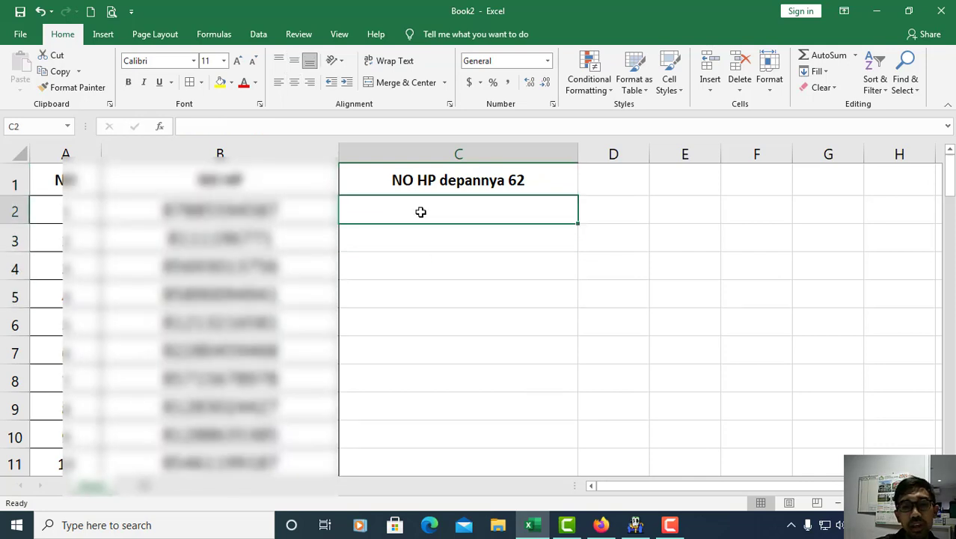
type("=")
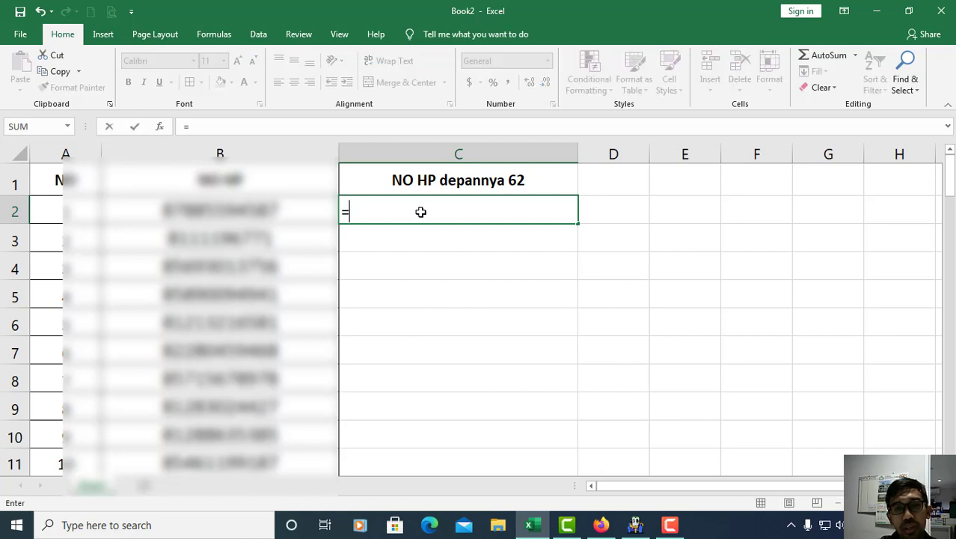
type("\"62\"&")
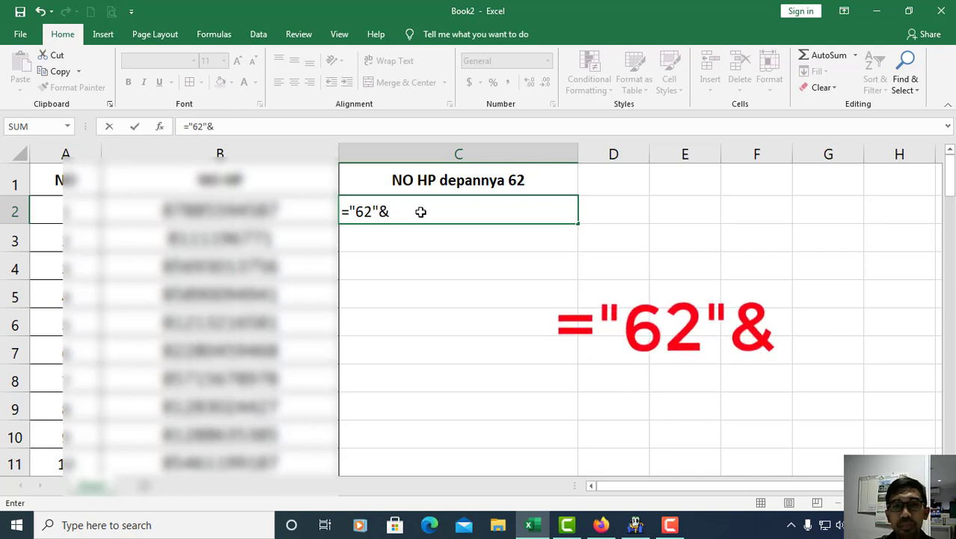
left_click_drag(391, 215, 311, 214)
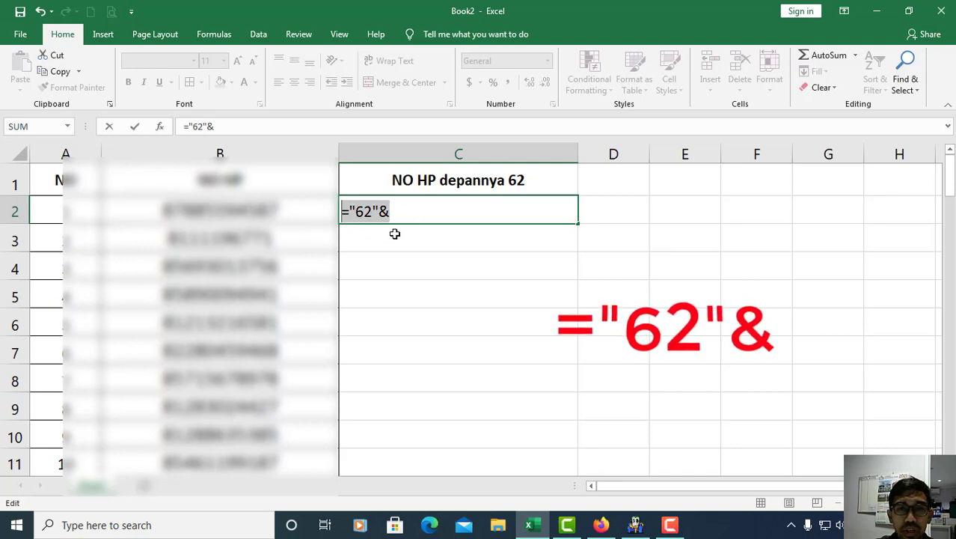
left_click(414, 210)
left_click_drag(408, 210, 321, 213)
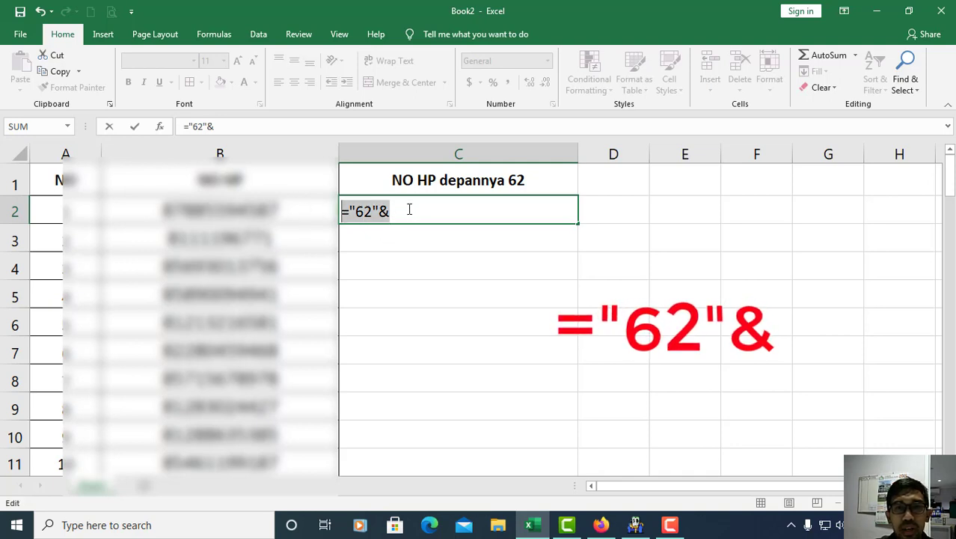
left_click_drag(408, 207, 288, 213)
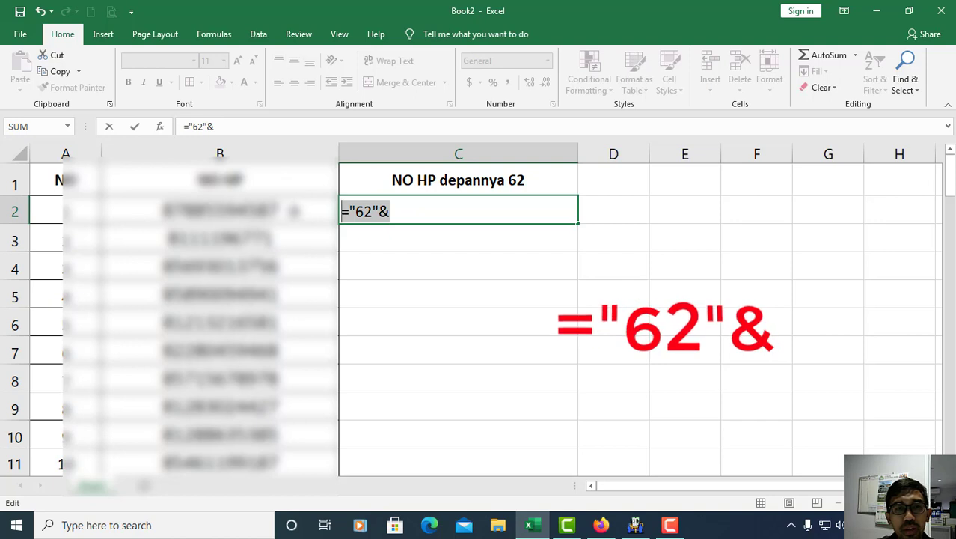
left_click(292, 211)
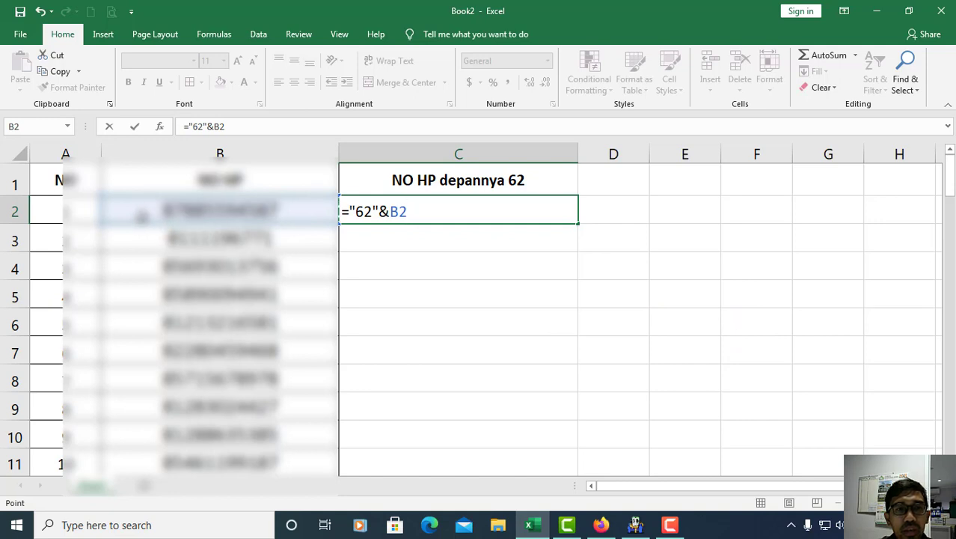
left_click(73, 213)
left_click(312, 209)
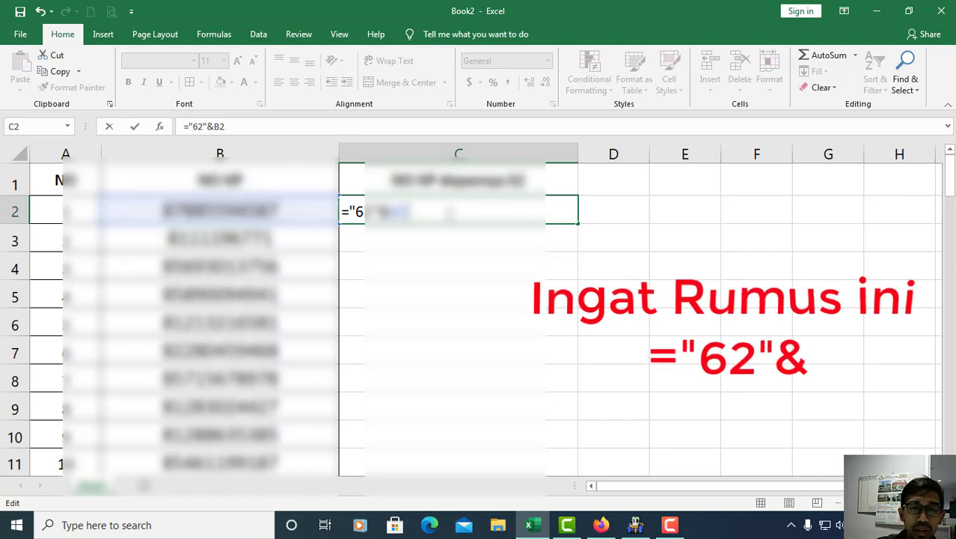
key("Return")
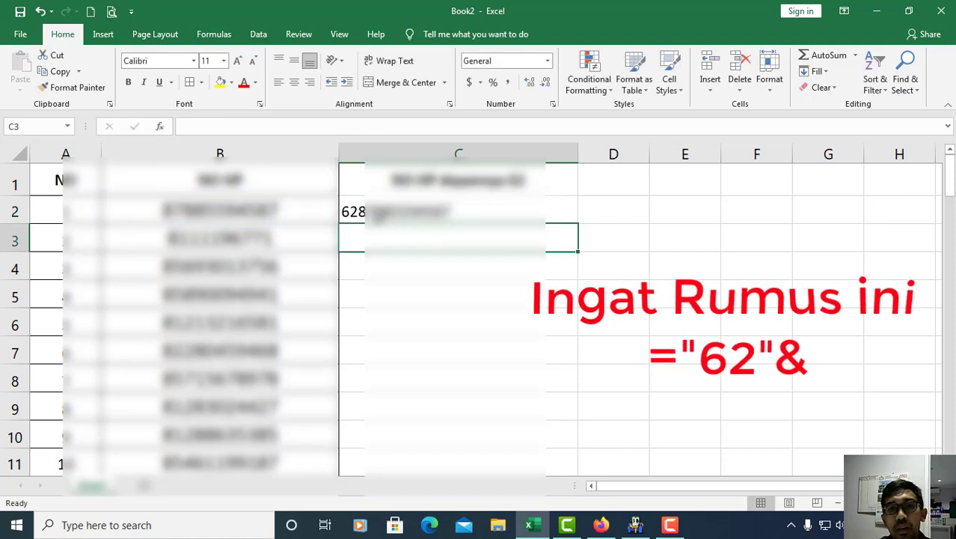
Compare the prefixed number and its formula in cell C2 with the original number in B2.
left_click(360, 212)
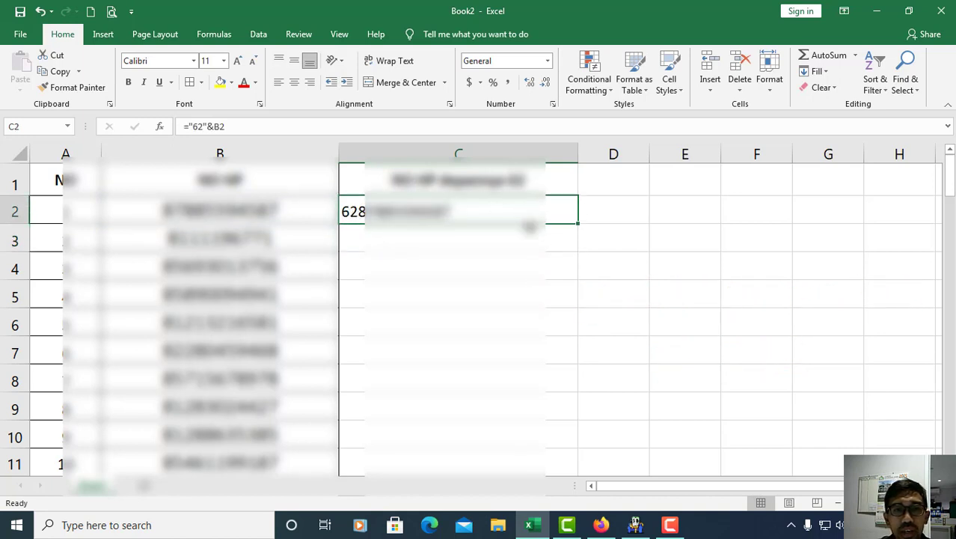
left_click(463, 244)
left_click(455, 217)
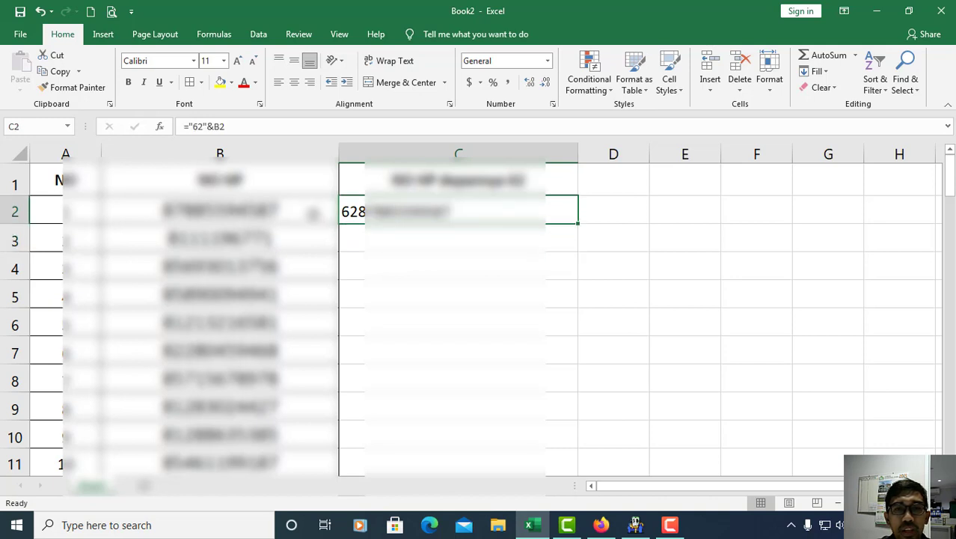
left_click(309, 214)
left_click(426, 236)
Fill the prefix formula from cell C2 down column C through C81.
left_click(437, 218)
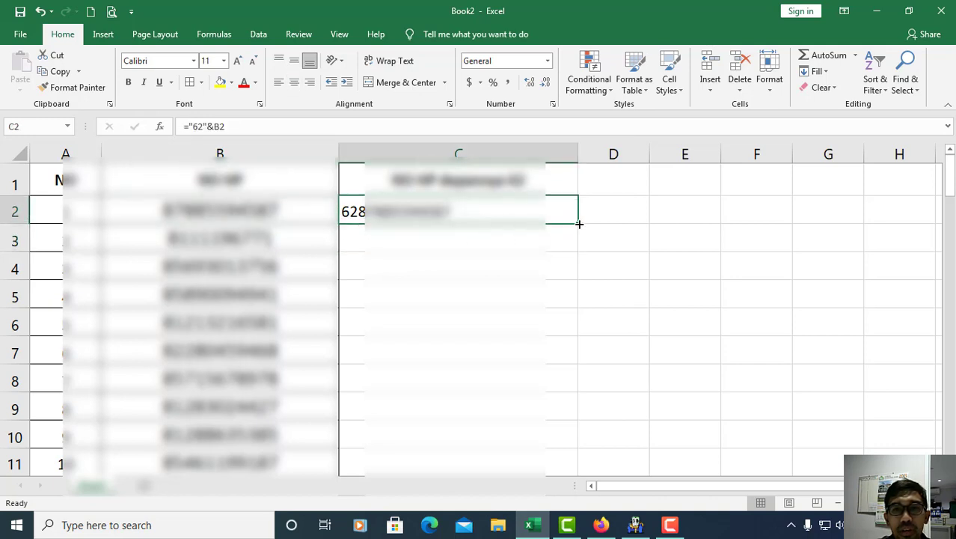
left_click_drag(579, 223, 537, 443)
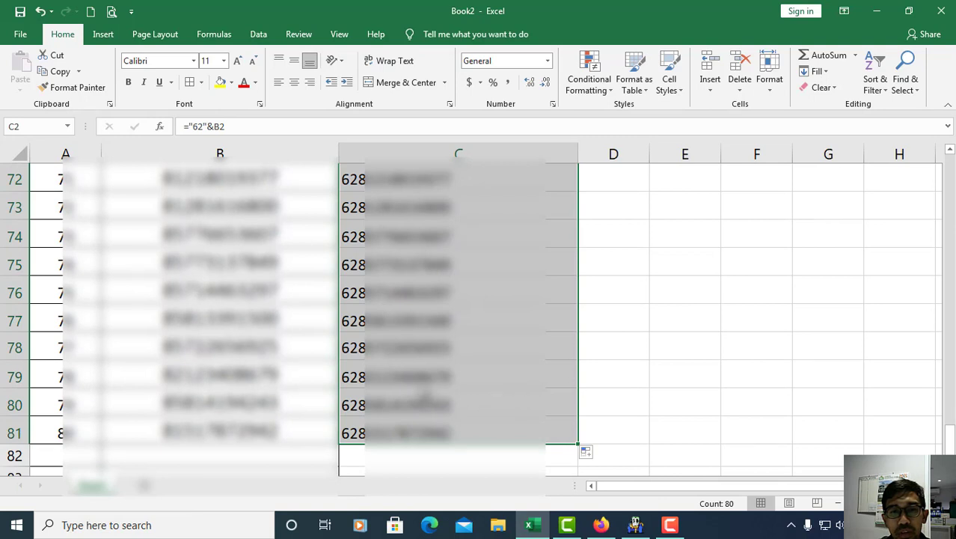
scroll(423, 396, "up", 20)
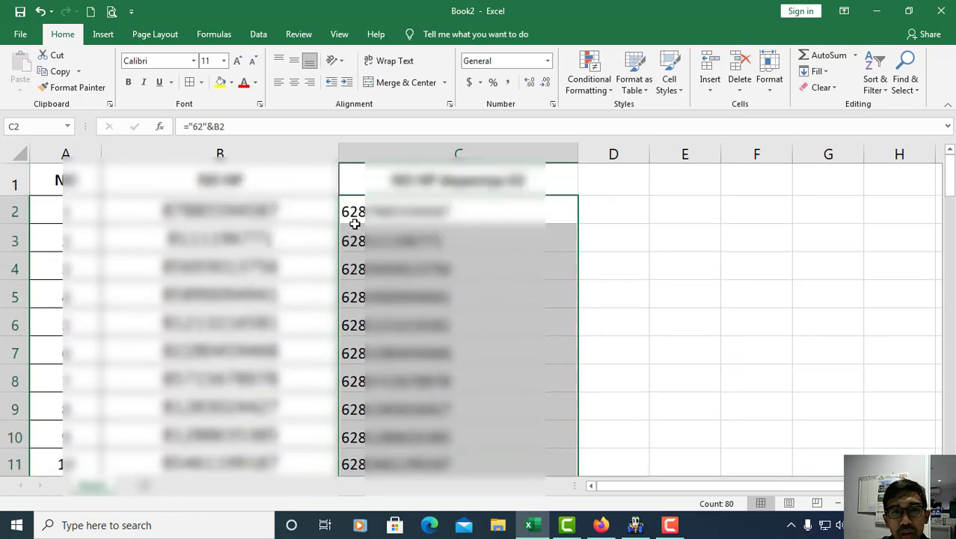
Copy the prefixed phone numbers in cells C2 through C19, and look over the copied range.
left_click(498, 267)
key("Up")
key("Up")
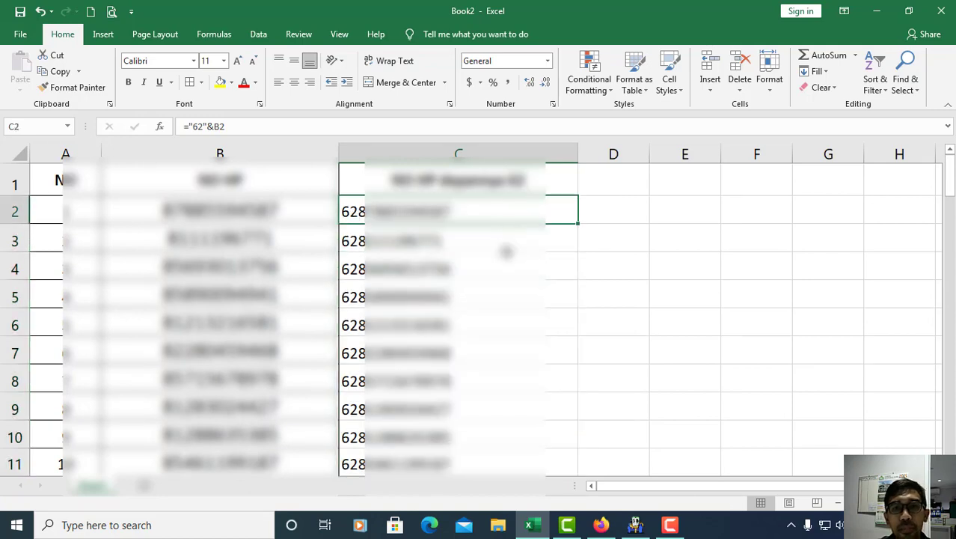
left_click_drag(500, 213, 442, 256)
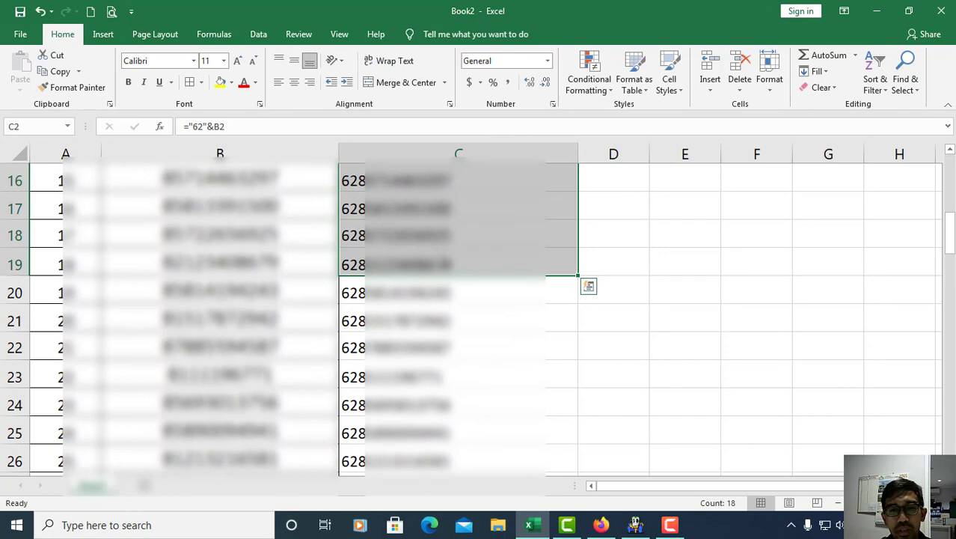
key("ctrl+c")
scroll(488, 358, "up", 5)
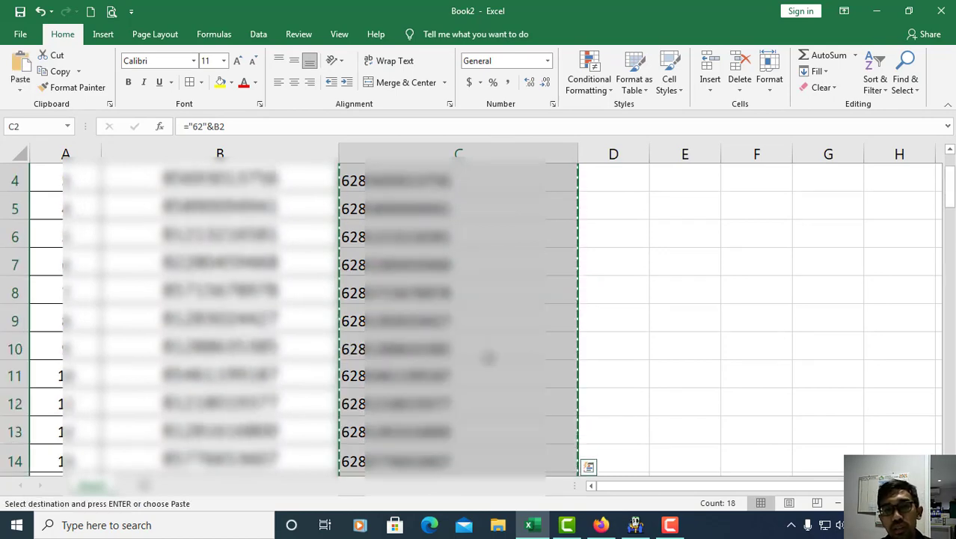
scroll(488, 358, "down", 6)
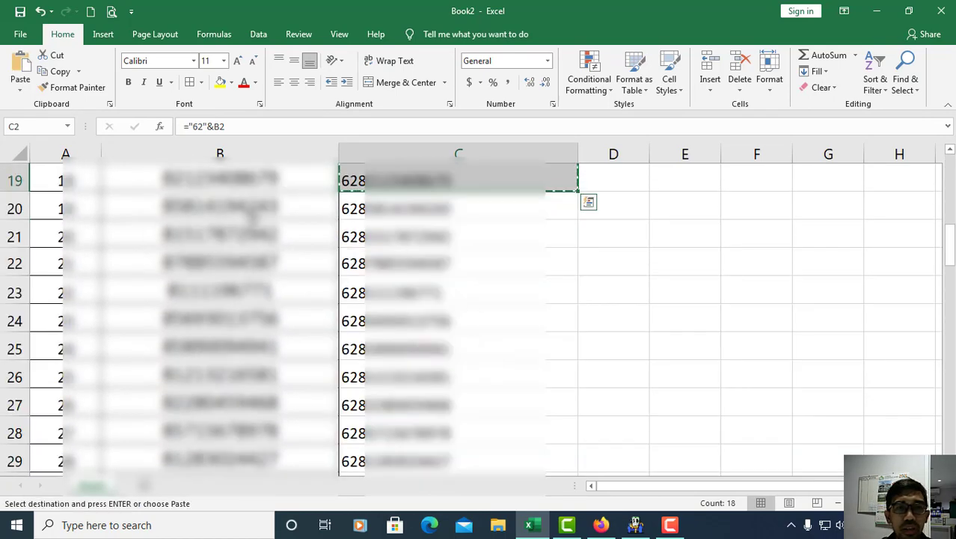
Examine the extent of the copied range C2:C19, its cell count, and the prefixed numbers below it in column C.
scroll(448, 314, "down", 4)
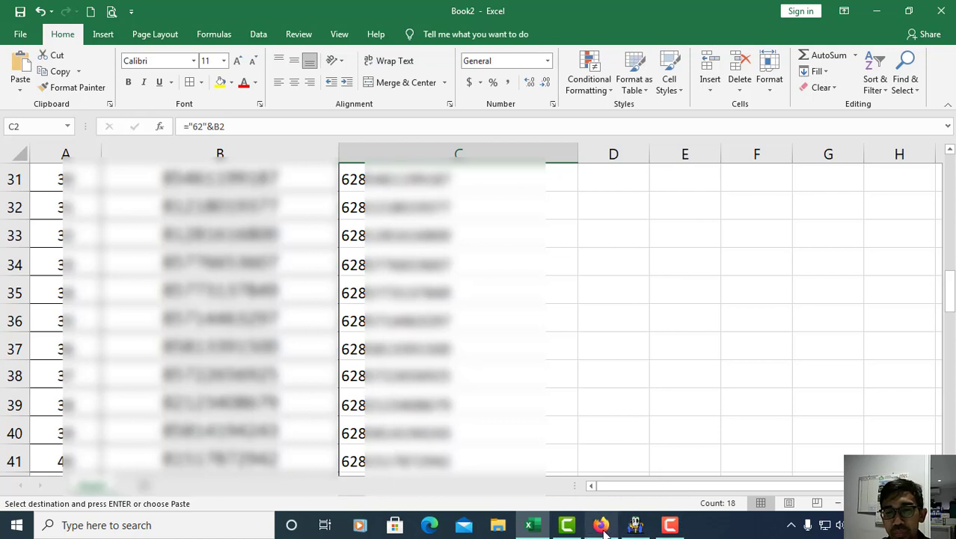
left_click_drag(497, 206, 484, 280)
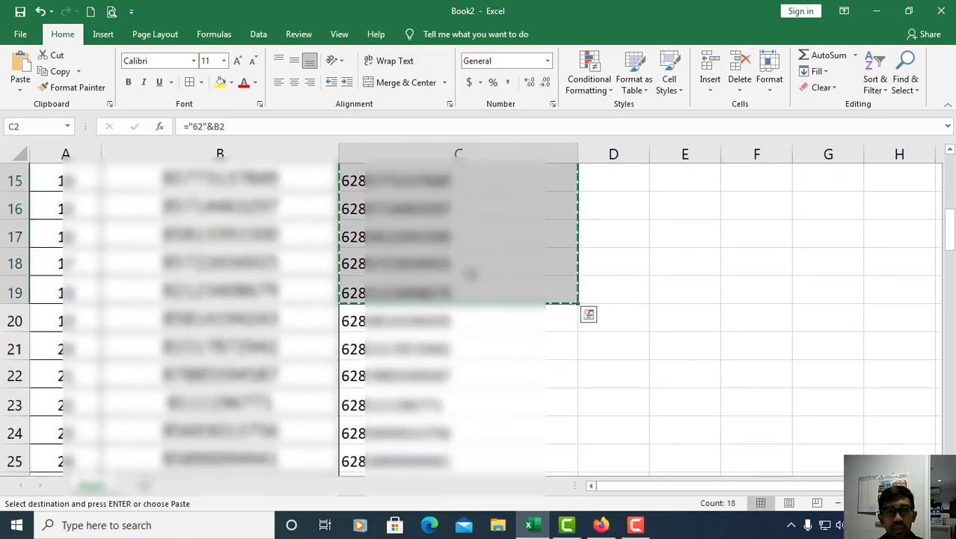
scroll(476, 249, "up", 5)
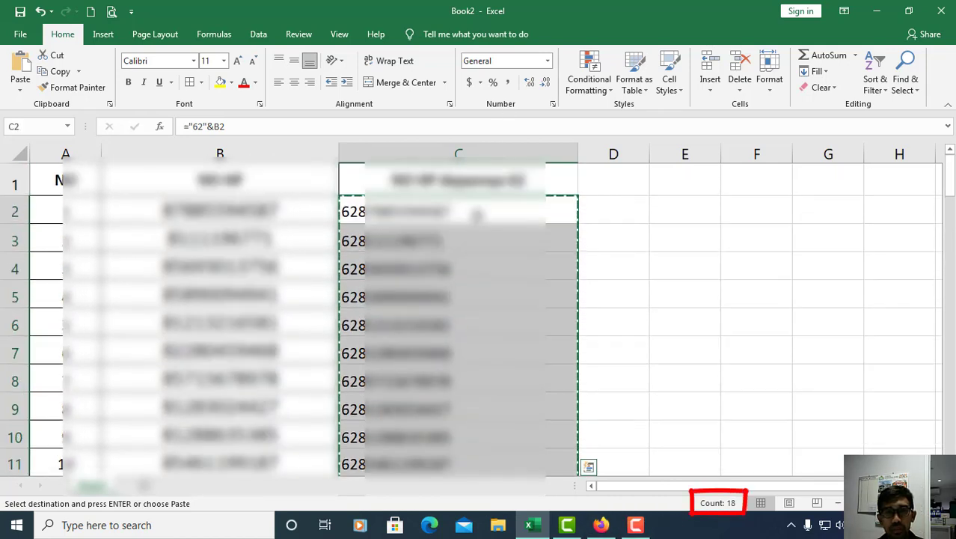
scroll(477, 213, "down", 4)
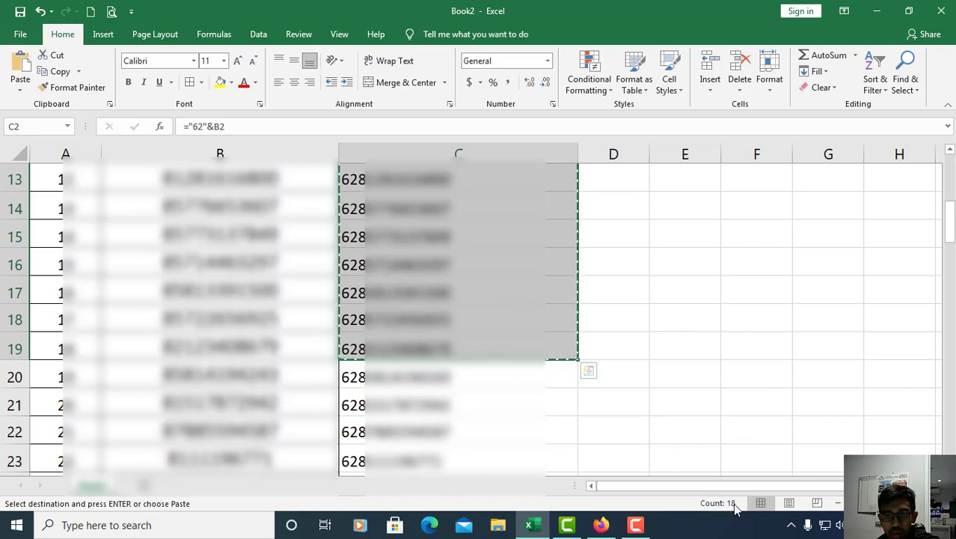
left_click_drag(496, 265, 506, 383)
scroll(579, 296, "up", 4)
left_click(479, 238)
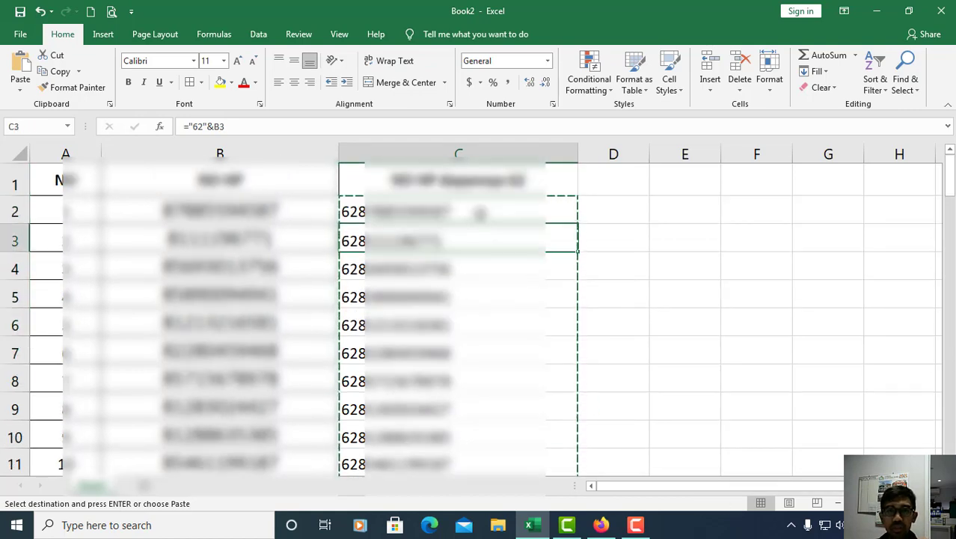
left_click(517, 292)
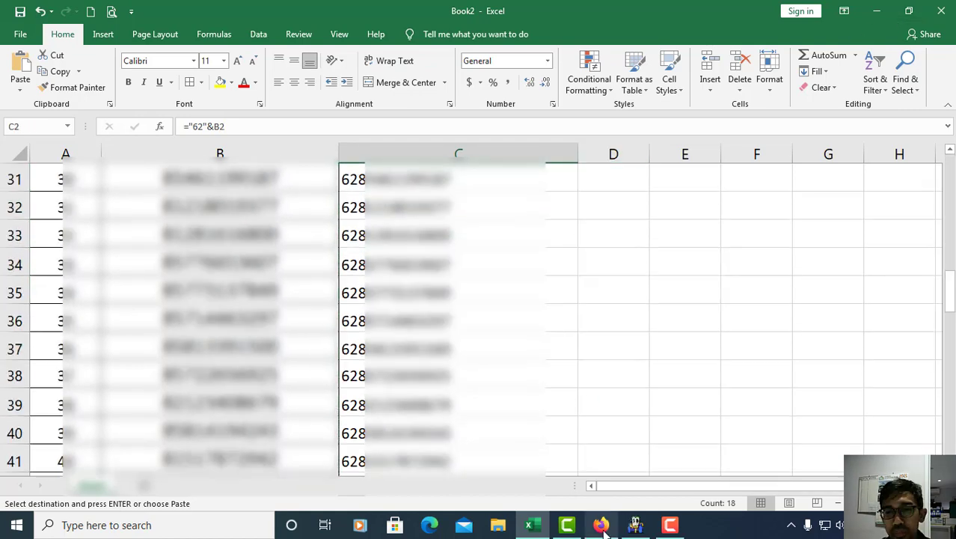
Switch to WBSPro and add an empty row to the Nomor WA table, selecting its wa cell.
left_click(635, 525)
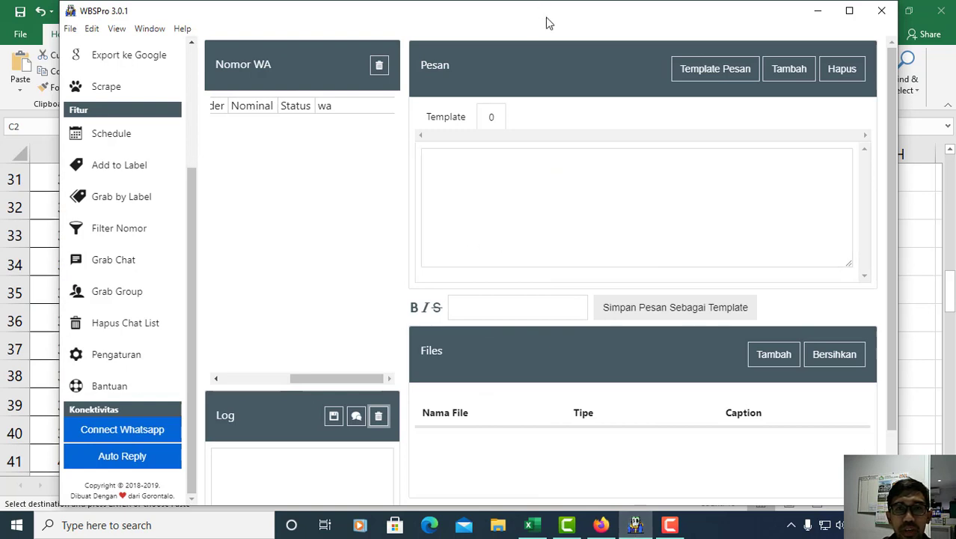
left_click_drag(547, 23, 562, 27)
left_click(364, 107)
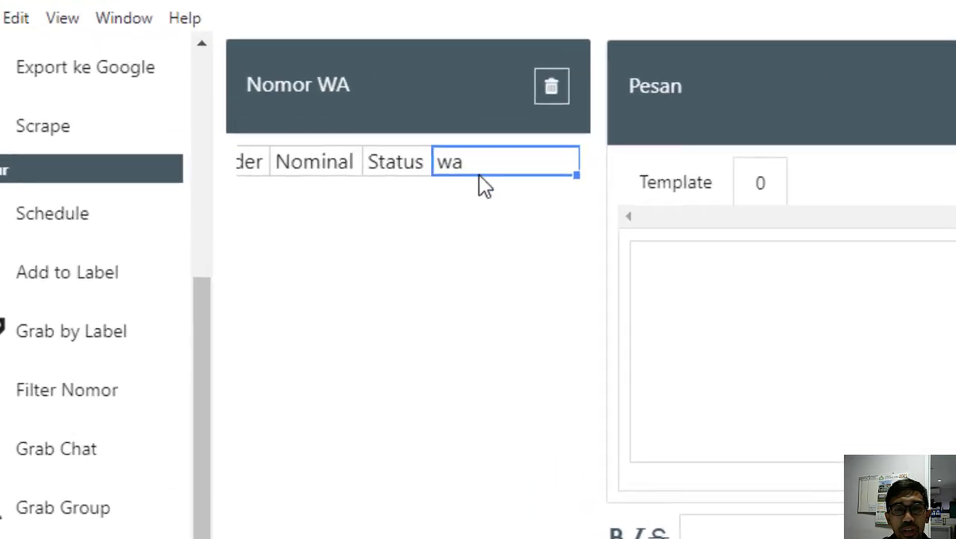
right_click(491, 171)
left_click(515, 183)
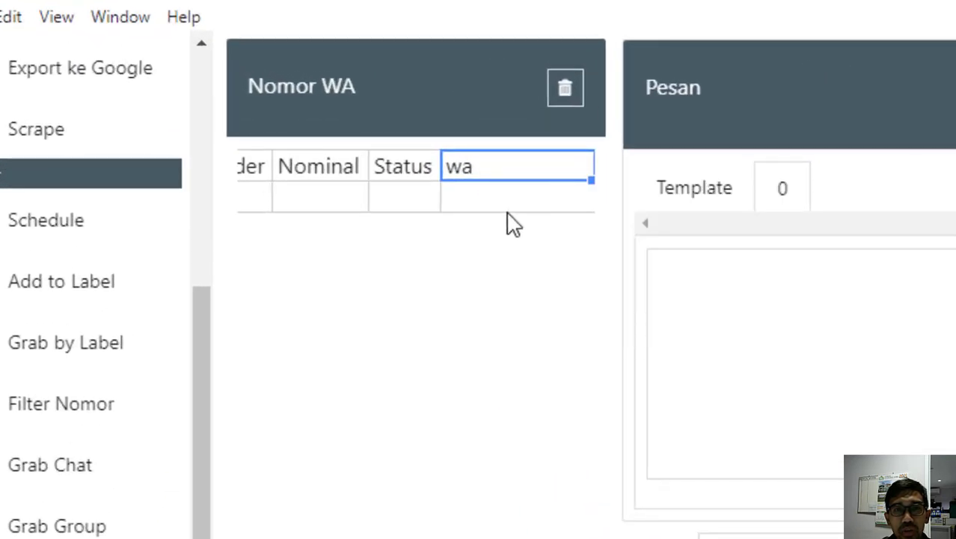
left_click(506, 200)
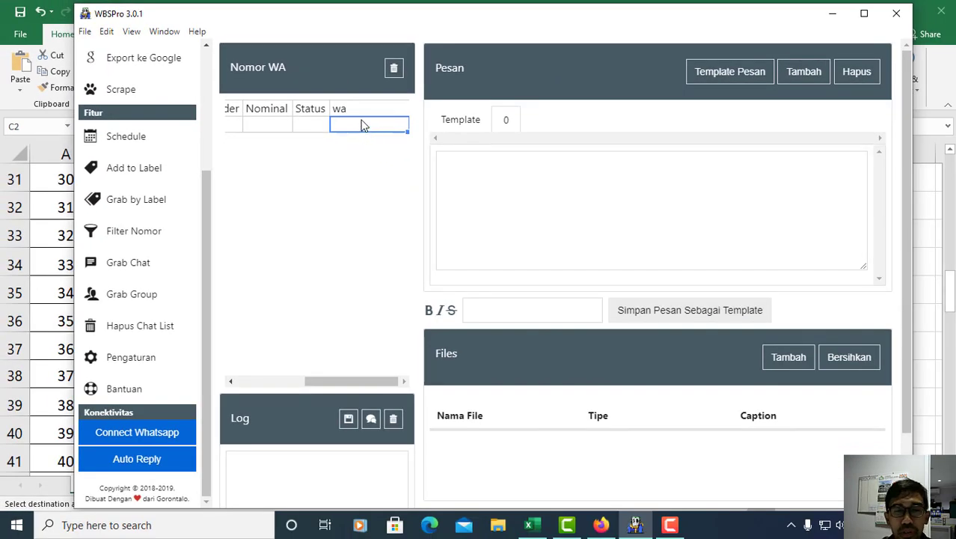
Paste the copied phone numbers into the wa column of the Nomor WA table, starting at the empty row.
right_click(359, 126)
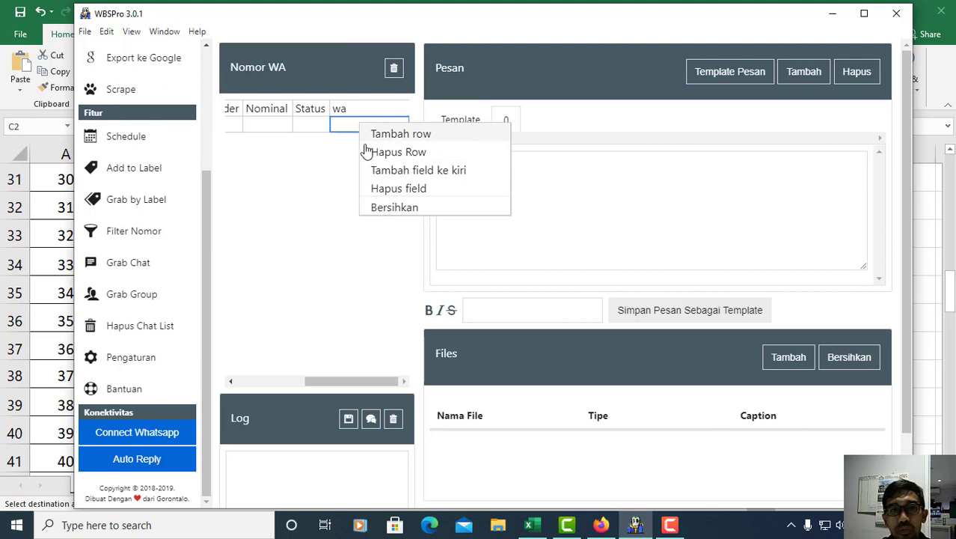
left_click(341, 128)
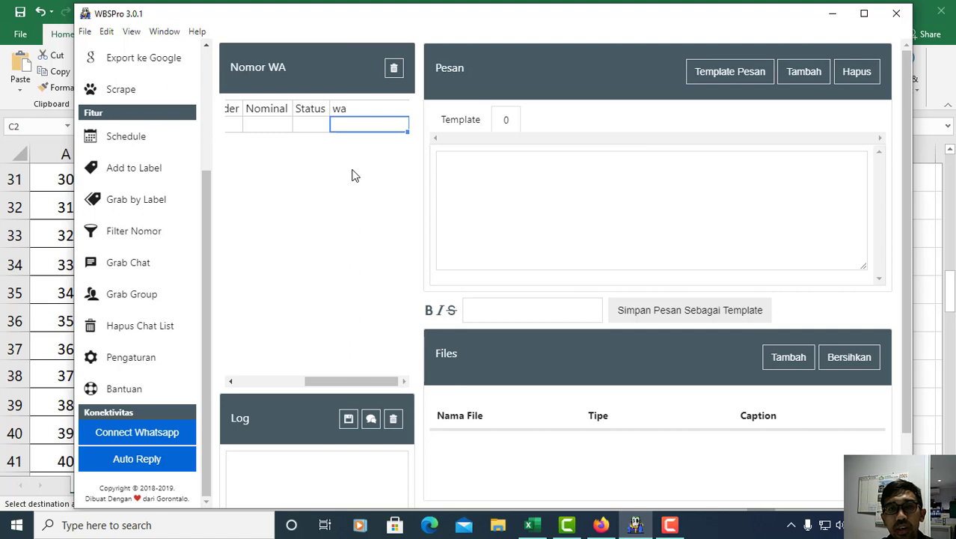
key("ctrl+v")
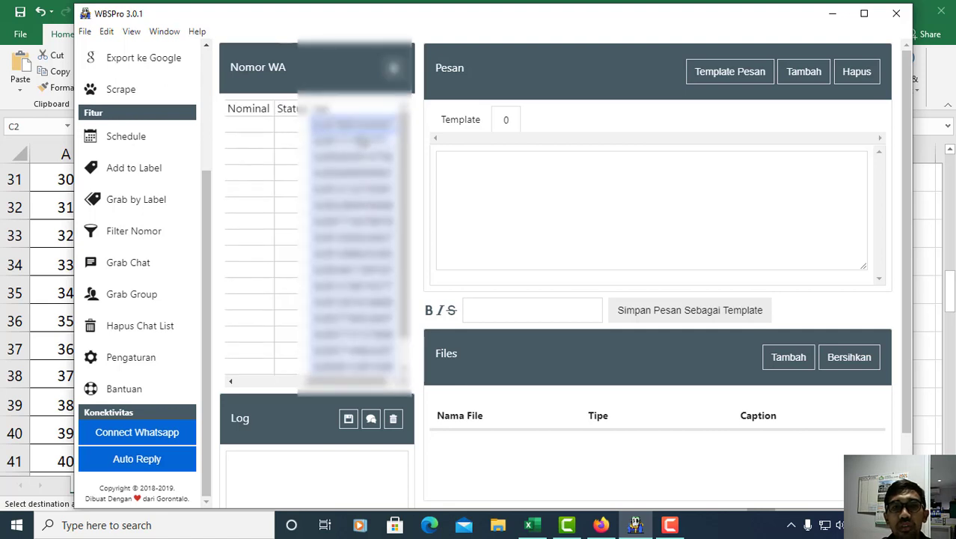
scroll(362, 141, "down", 2)
scroll(357, 198, "up", 2)
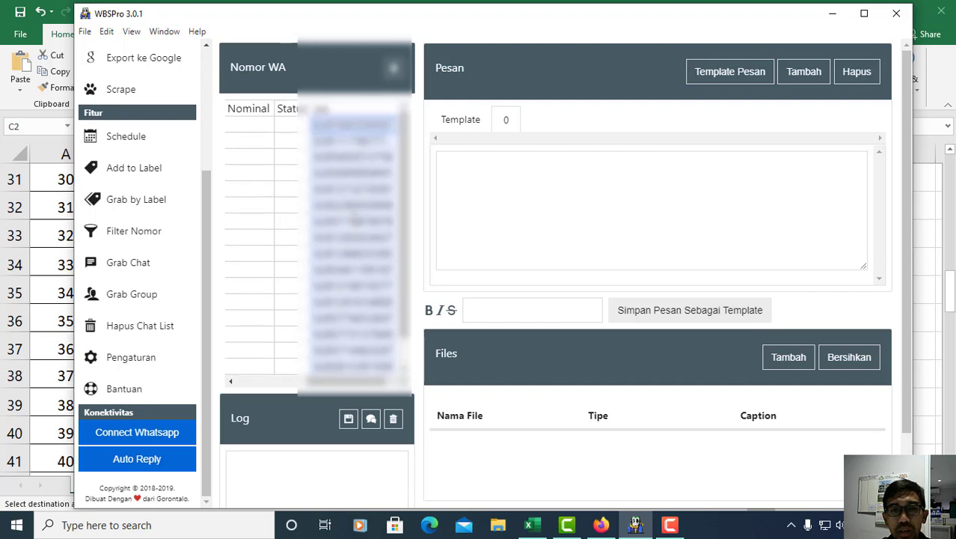
scroll(353, 214, "down", 1)
scroll(374, 195, "up", 1)
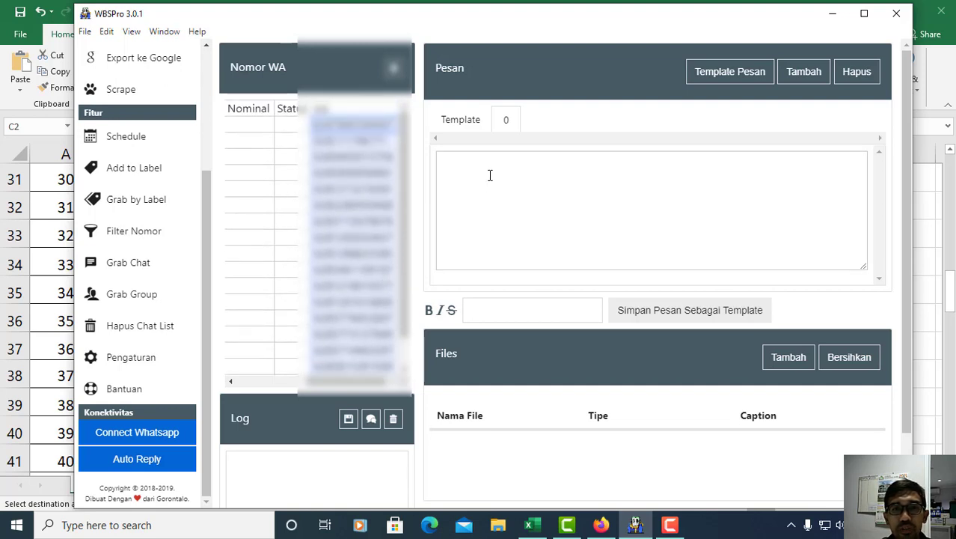
Write the message "Tes kirim wa" in the Pesan text area.
left_click(485, 191)
scroll(493, 196, "down", 1)
scroll(491, 195, "up", 1)
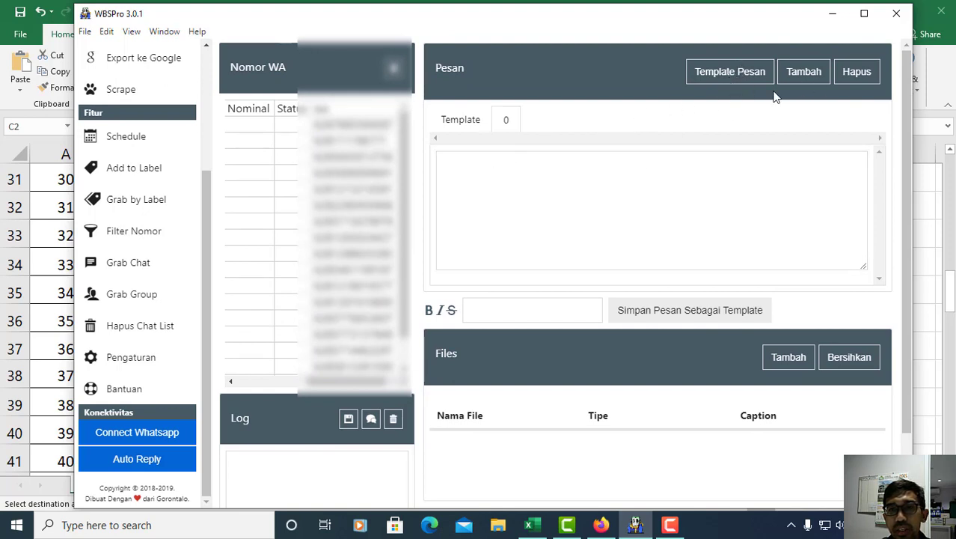
left_click(800, 75)
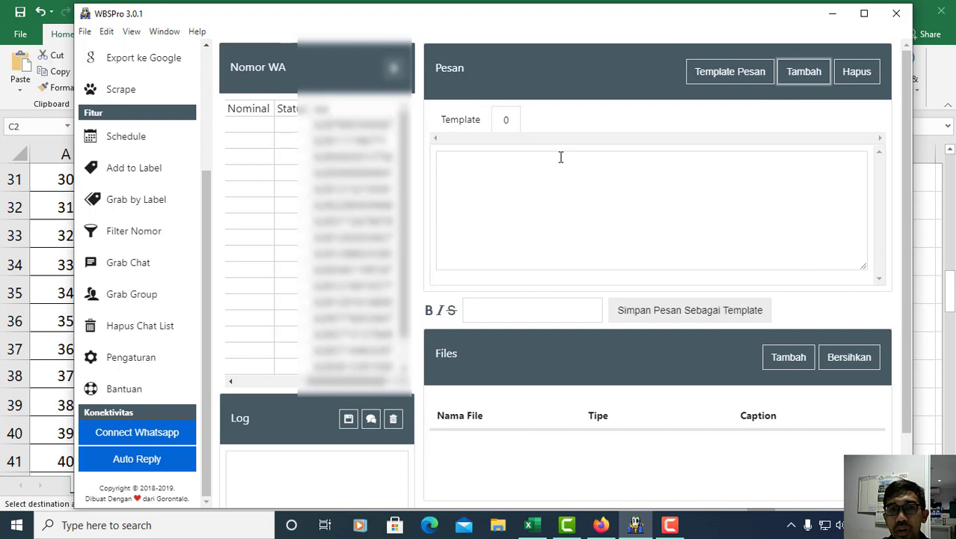
left_click(494, 168)
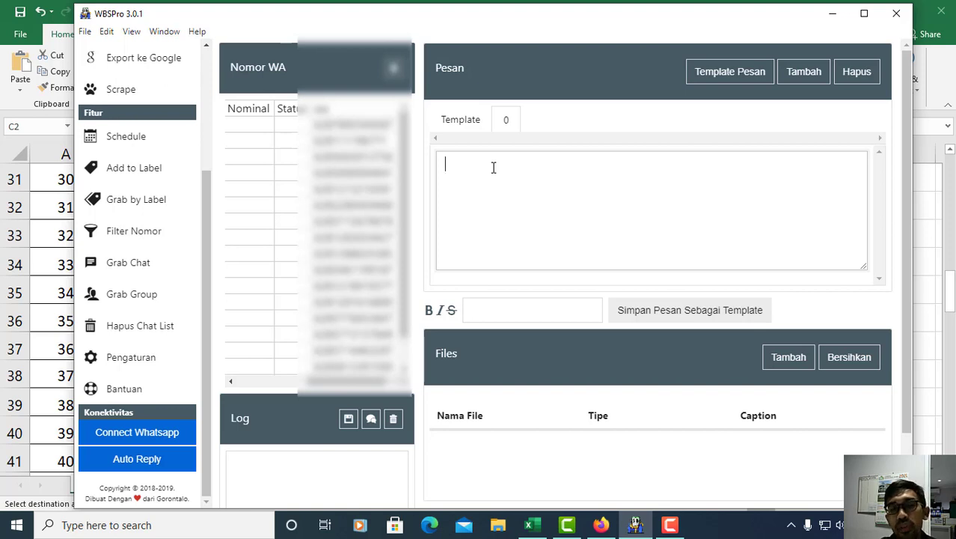
type("Tes kirim wa")
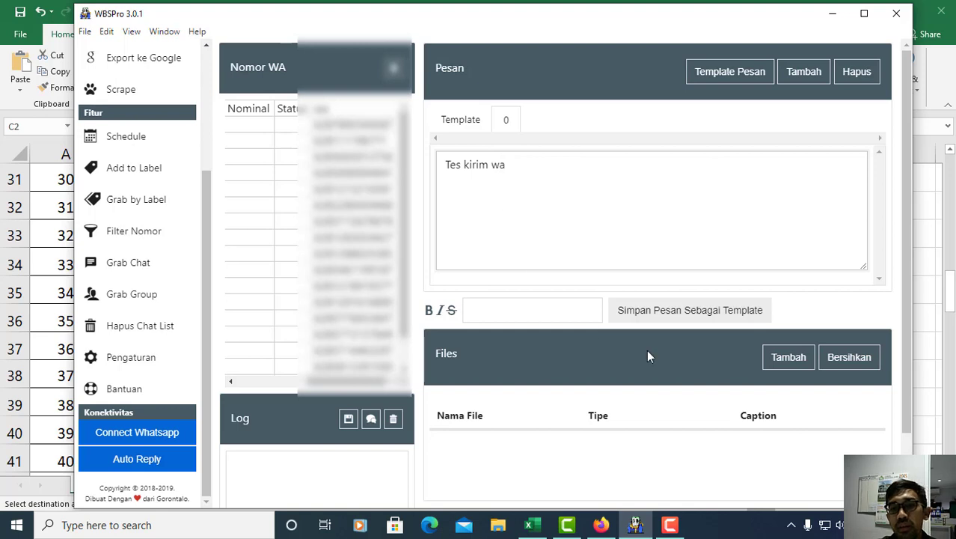
scroll(662, 305, "down", 2)
scroll(557, 226, "up", 2)
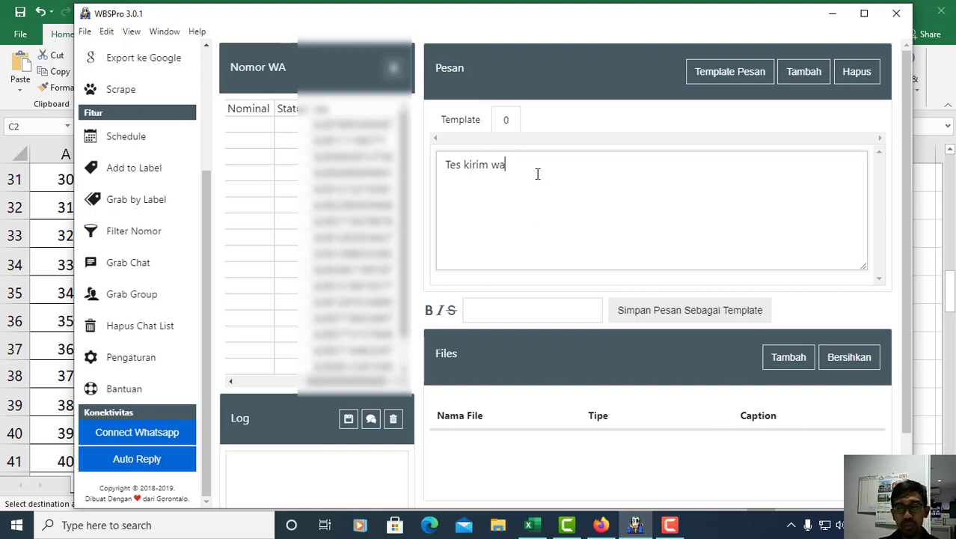
Start adding a file attachment and choose the first Logo Branding UMJ image, a JPG, from the Pictures folder.
scroll(792, 340, "down", 2)
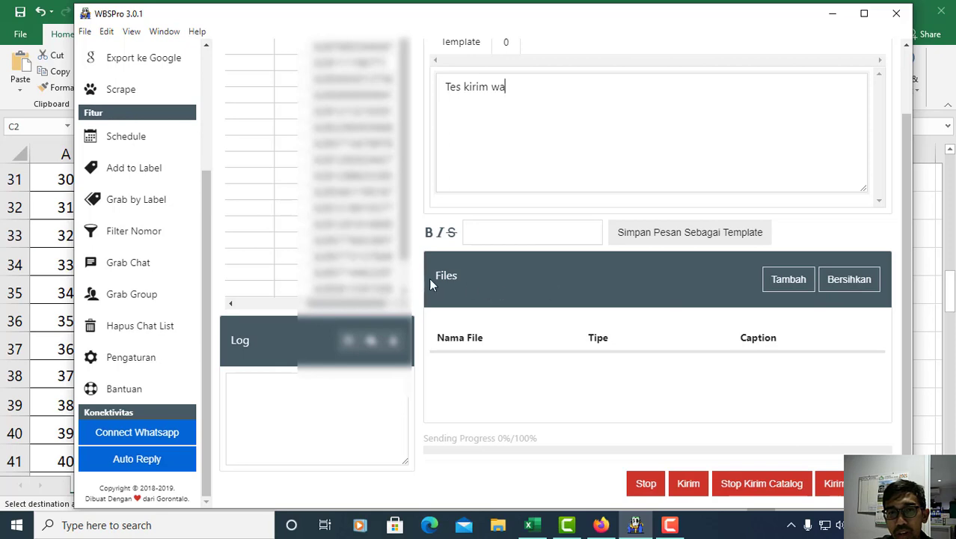
left_click_drag(430, 283, 471, 277)
left_click(798, 290)
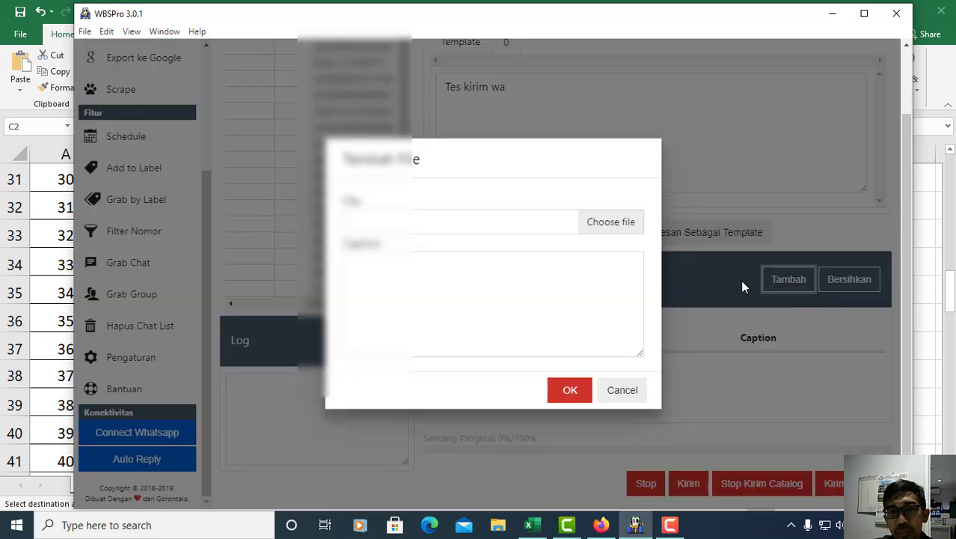
left_click(614, 229)
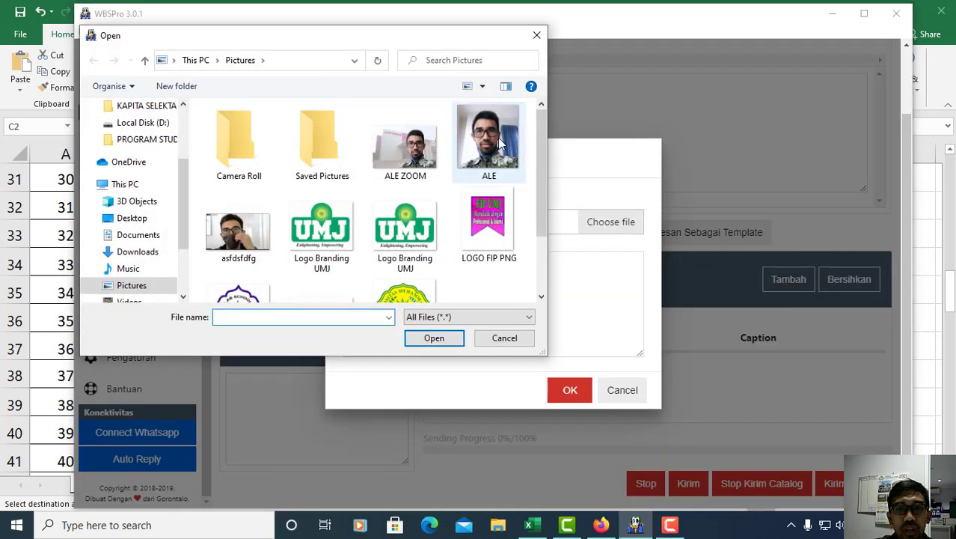
scroll(500, 169, "down", 1)
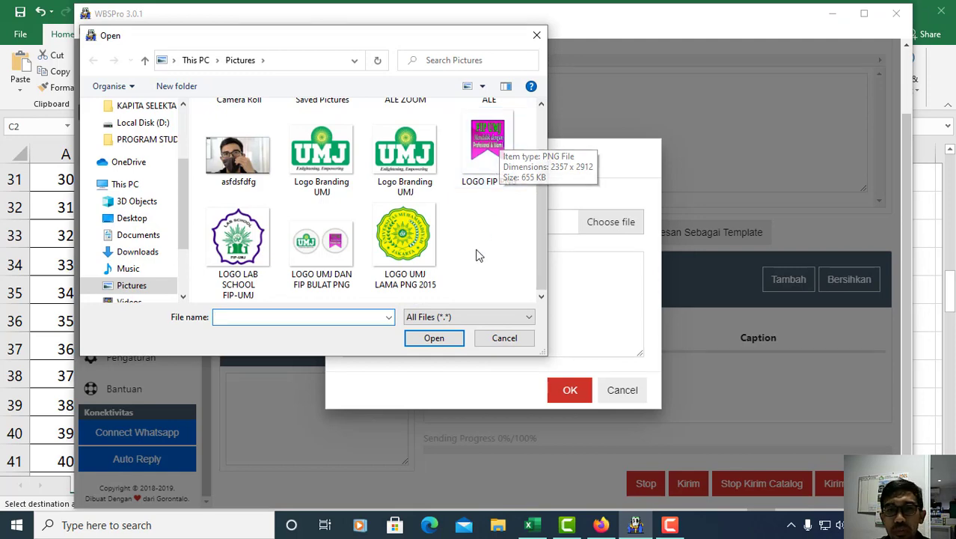
scroll(479, 256, "up", 1)
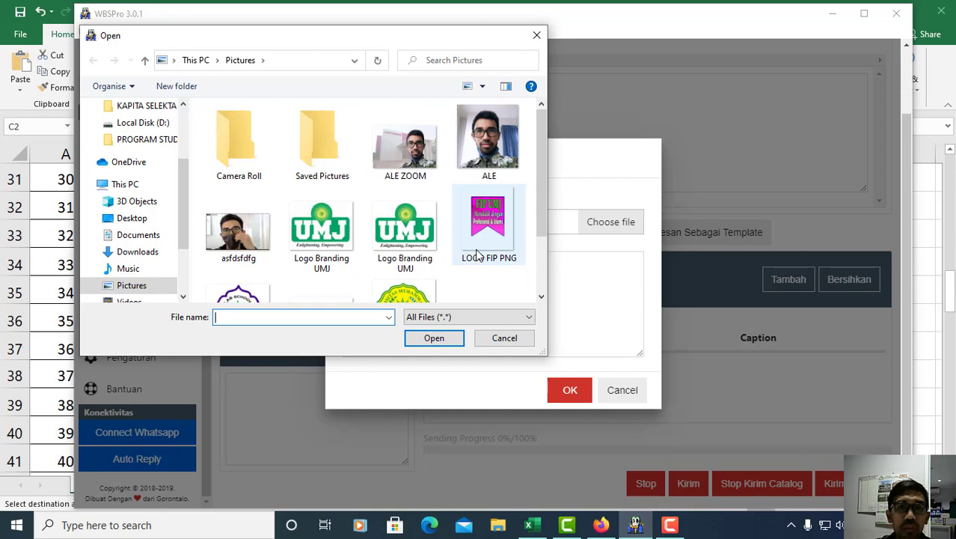
scroll(486, 244, "down", 1)
scroll(487, 243, "up", 1)
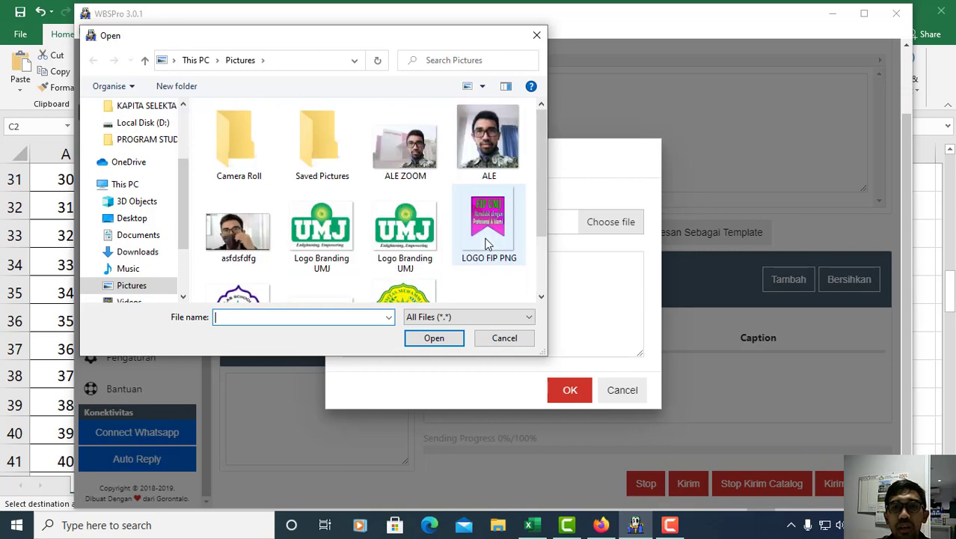
scroll(481, 239, "down", 1)
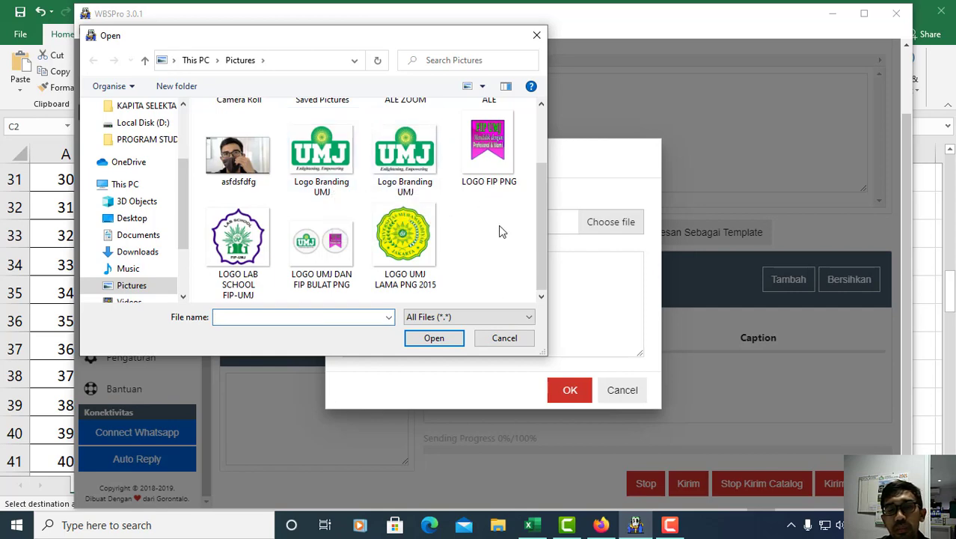
scroll(501, 232, "up", 1)
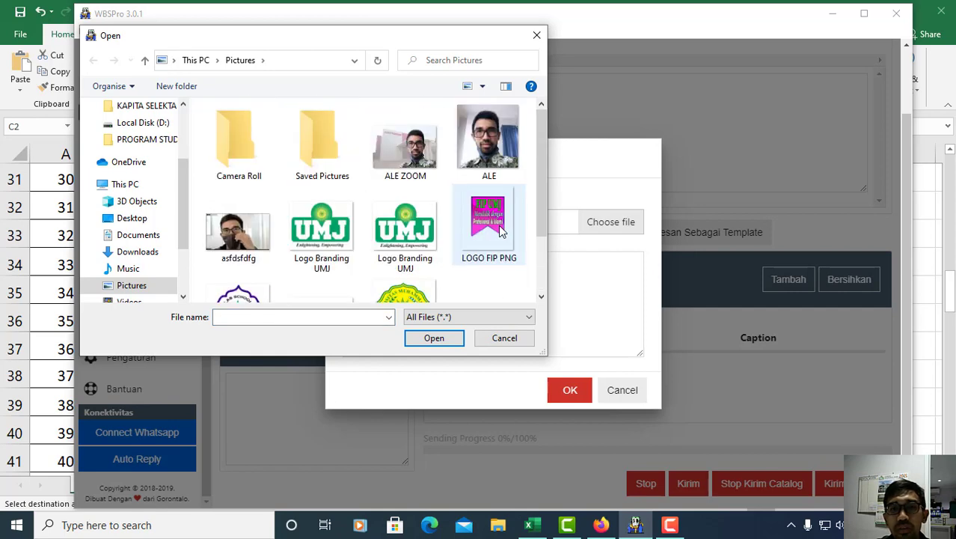
scroll(502, 232, "down", 1)
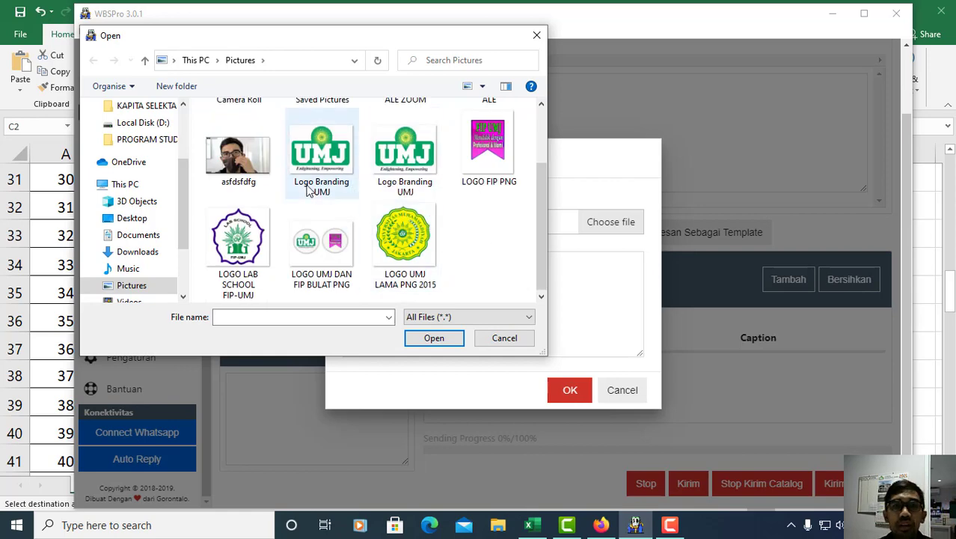
left_click(335, 171)
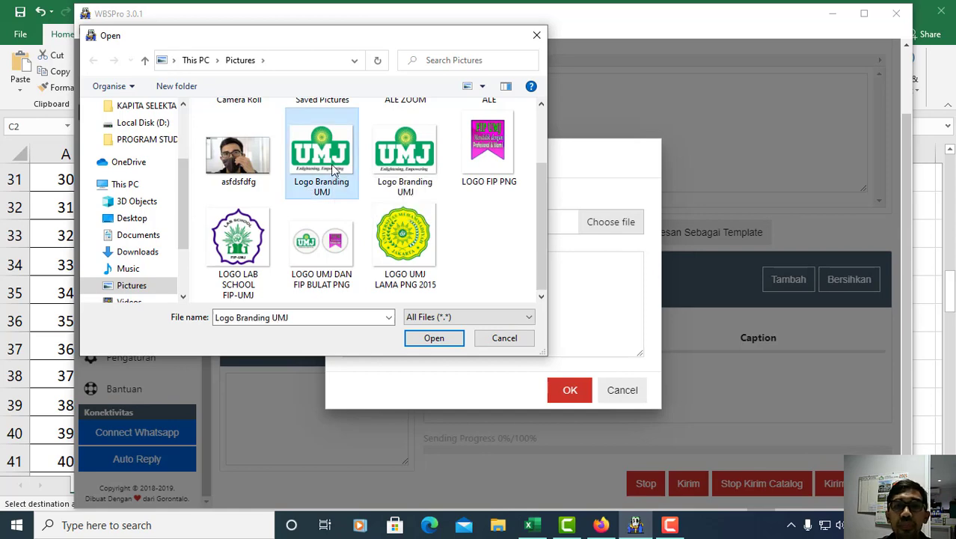
double_click(334, 171)
left_click(462, 307)
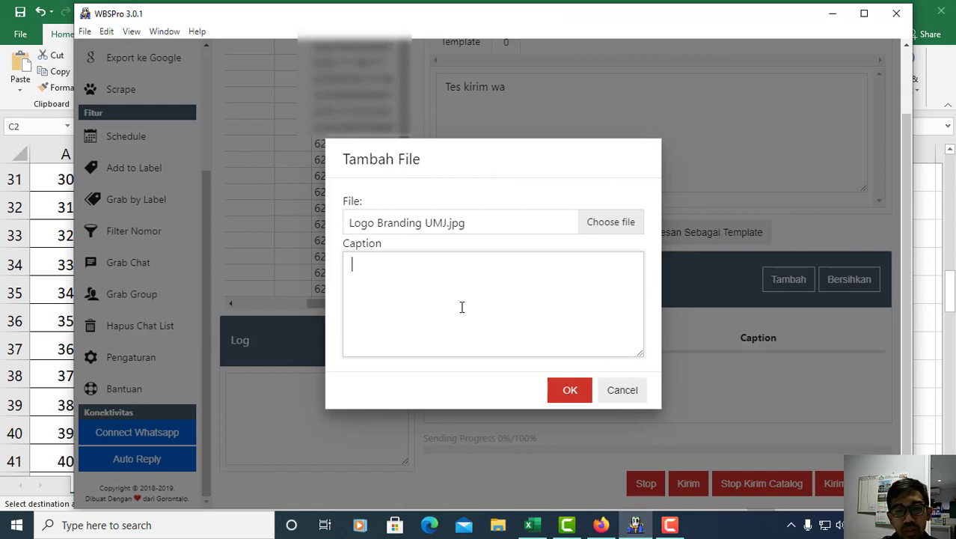
type("tes k")
key("BackSpace")
key("BackSpace")
key("BackSpace")
key("BackSpace")
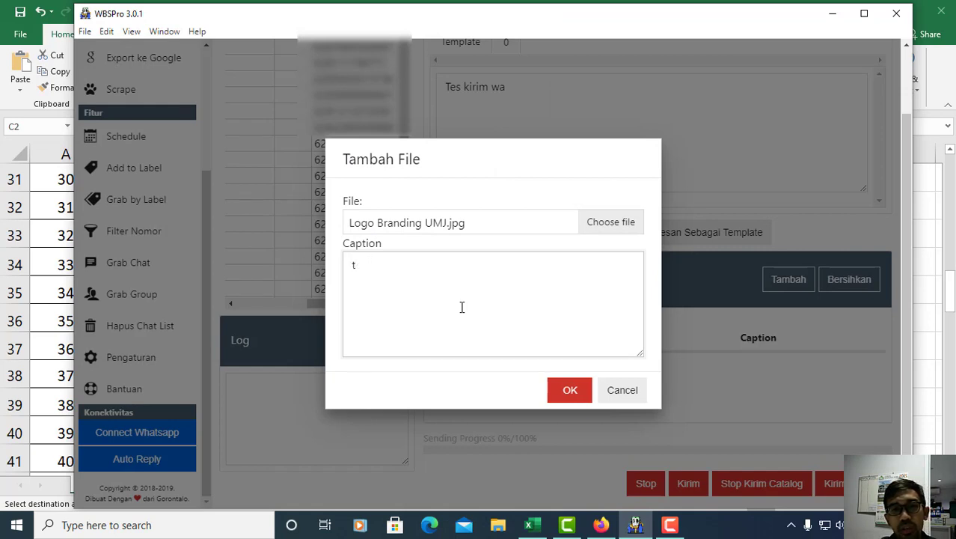
key("BackSpace")
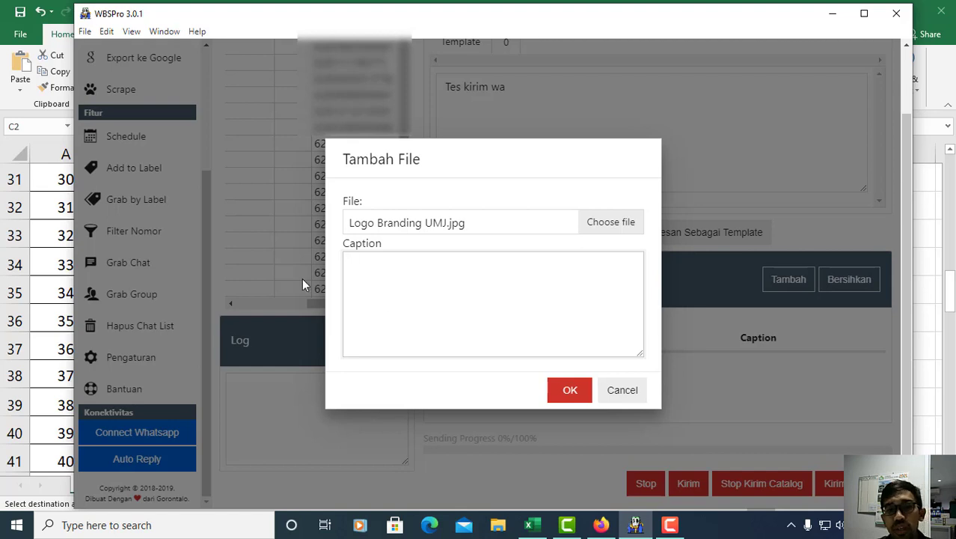
Add Logo Branding UMJ.jpg to the Files list without a caption, and look over the prepared message.
left_click(574, 395)
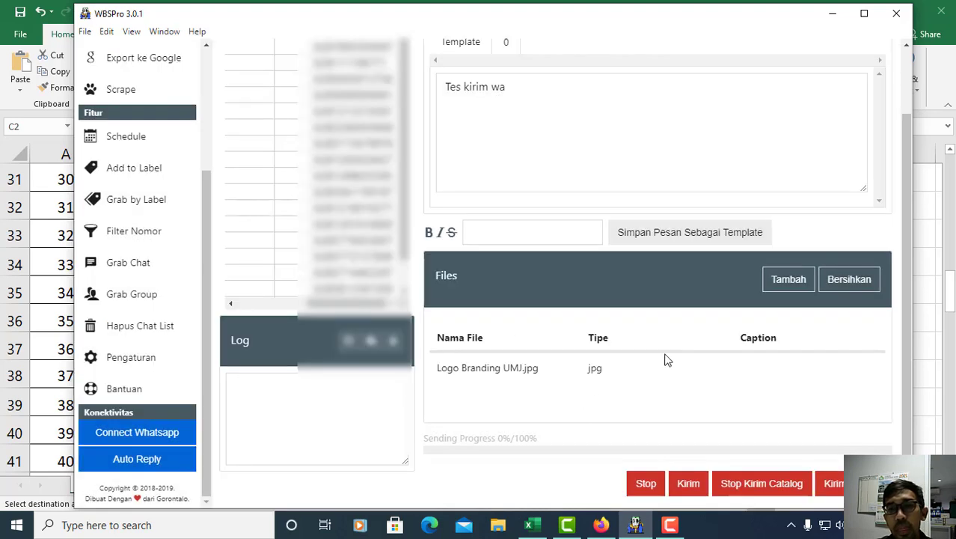
scroll(669, 356, "up", 2)
scroll(671, 350, "down", 2)
scroll(672, 351, "up", 2)
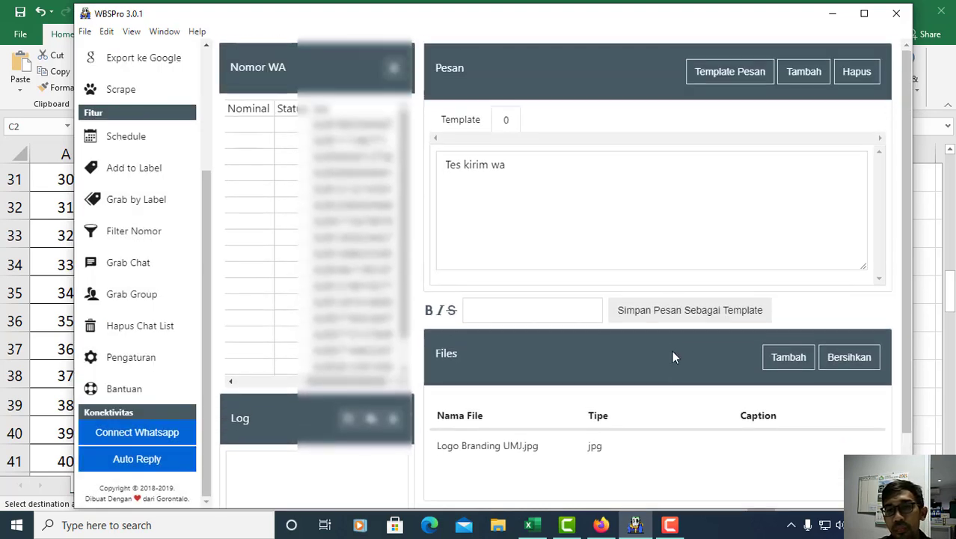
Look over the prepared message, the attached file and the sending controls below the Files list.
scroll(672, 350, "down", 2)
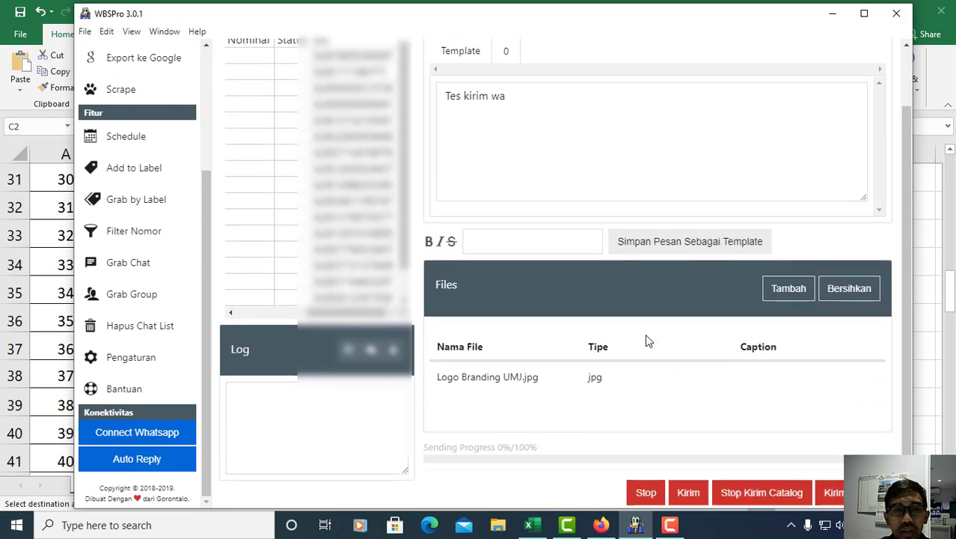
scroll(645, 334, "up", 2)
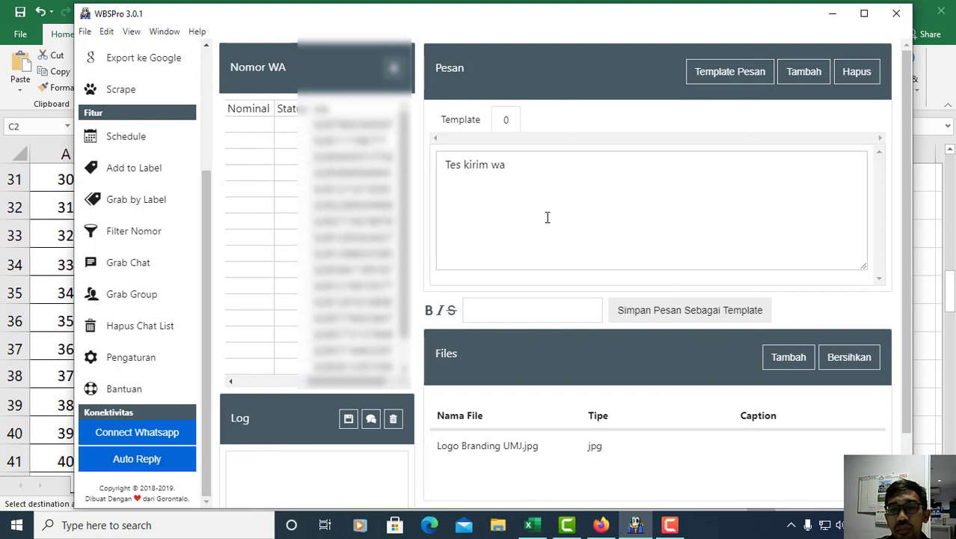
scroll(572, 284, "down", 2)
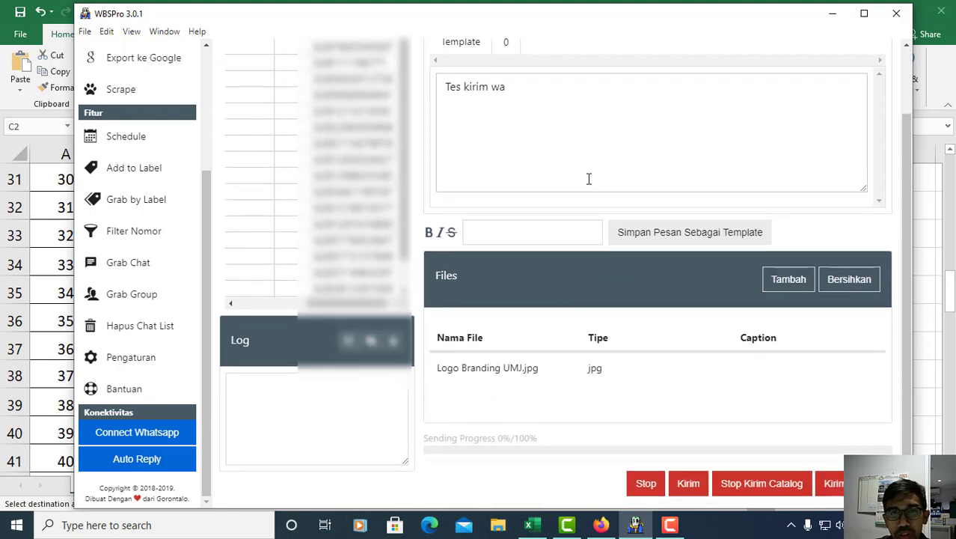
scroll(588, 179, "up", 2)
scroll(593, 228, "down", 2)
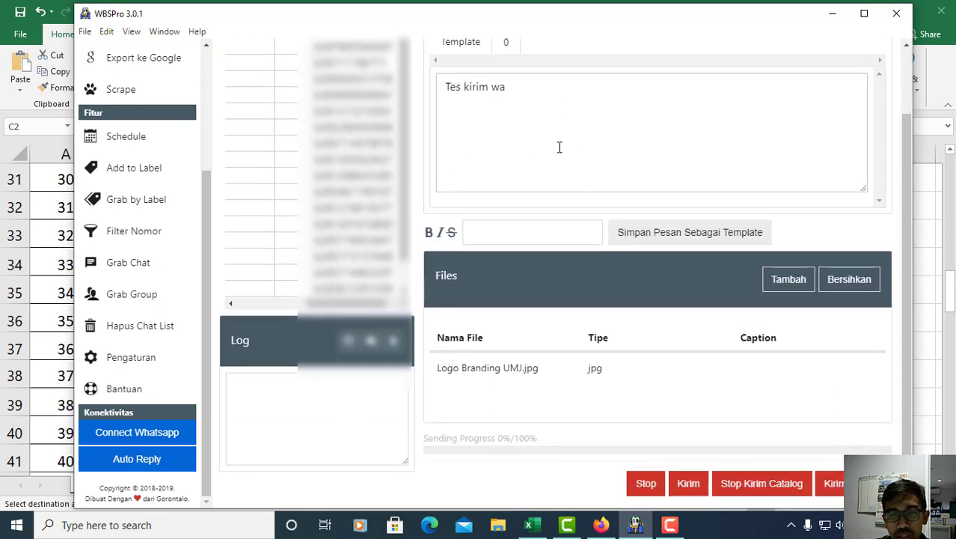
scroll(559, 148, "up", 2)
scroll(536, 304, "down", 1)
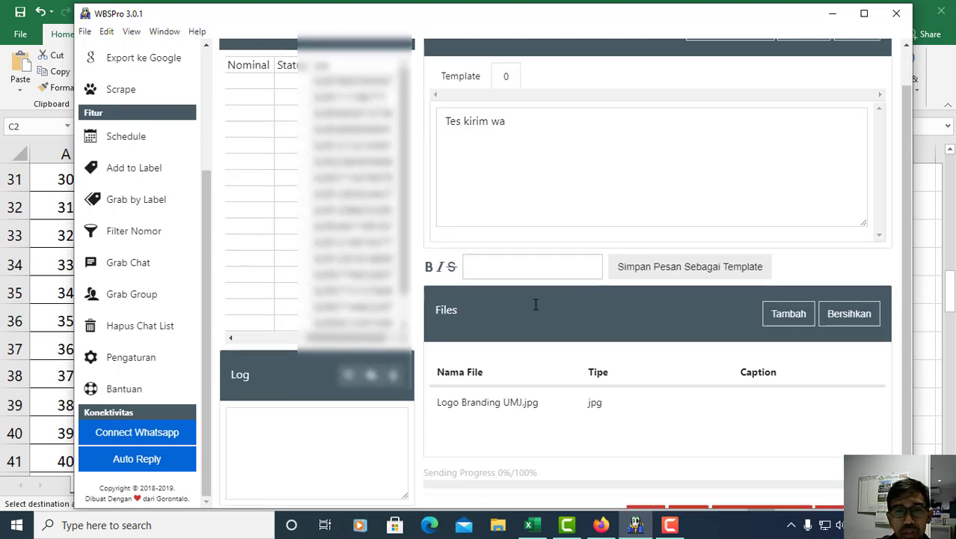
scroll(535, 304, "down", 1)
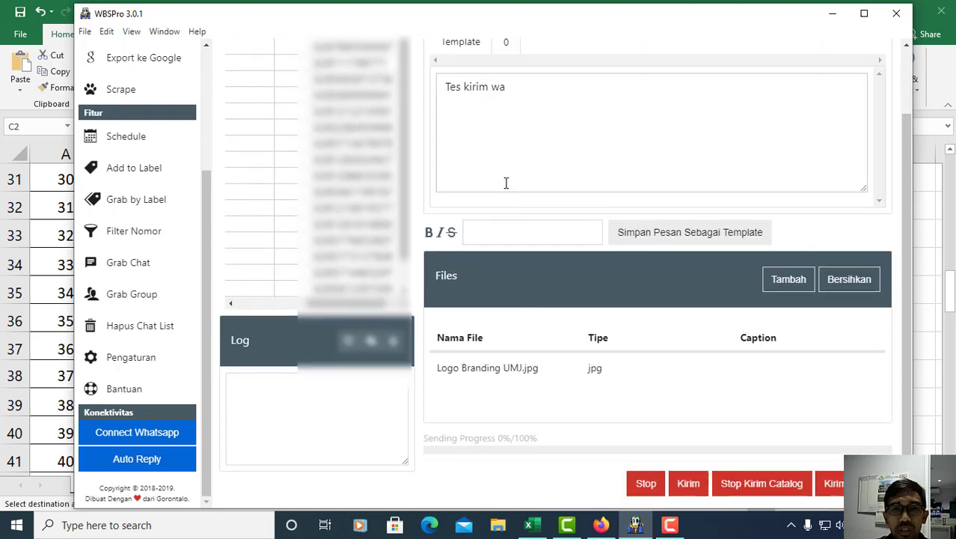
scroll(506, 183, "up", 2)
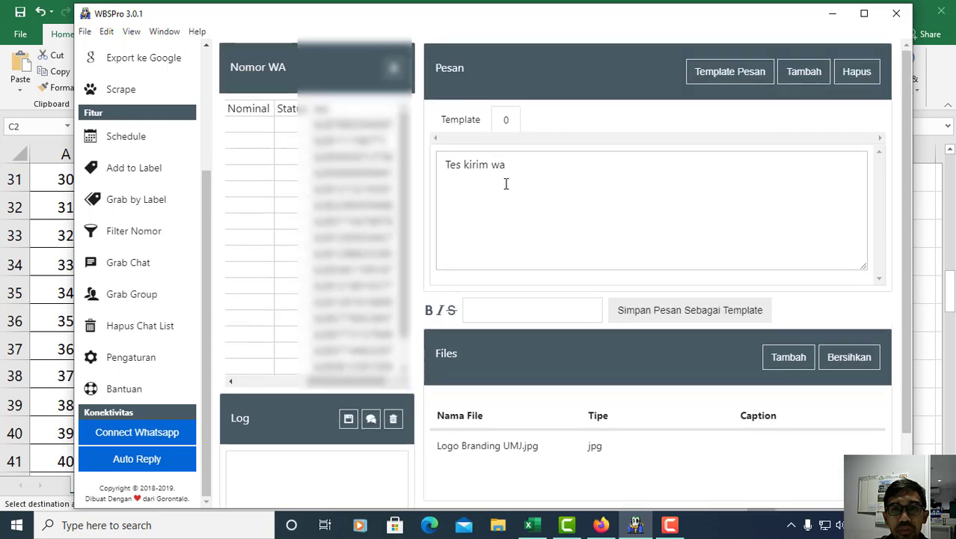
Open the Pengaturan settings and examine the general Delay Antar Pesan Min and Delay Antar Pesan Max values.
left_click(132, 364)
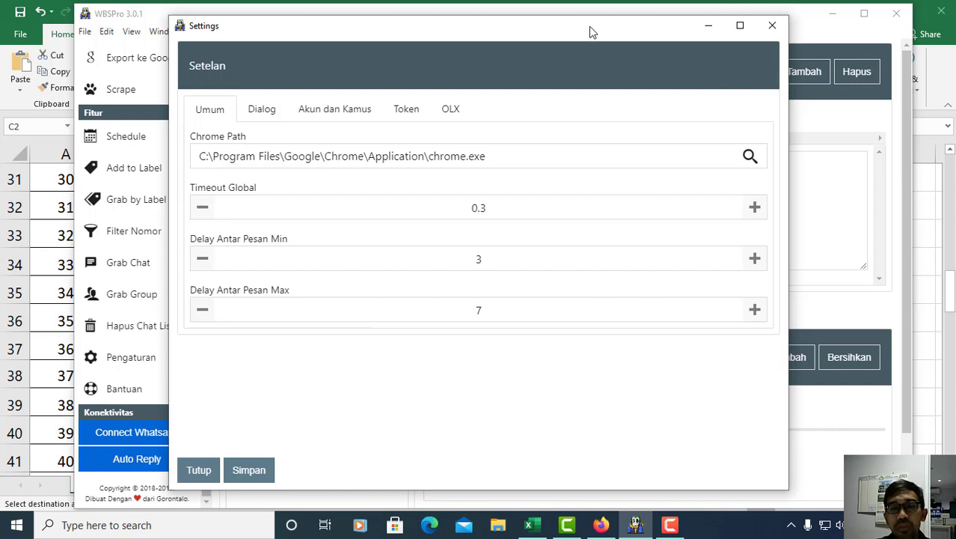
left_click_drag(609, 31, 588, 27)
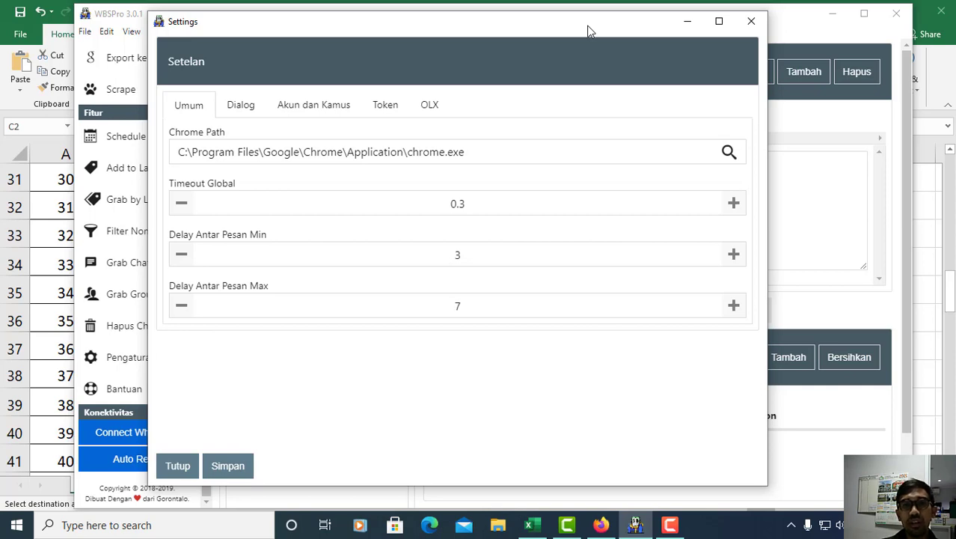
left_click_drag(591, 31, 625, 33)
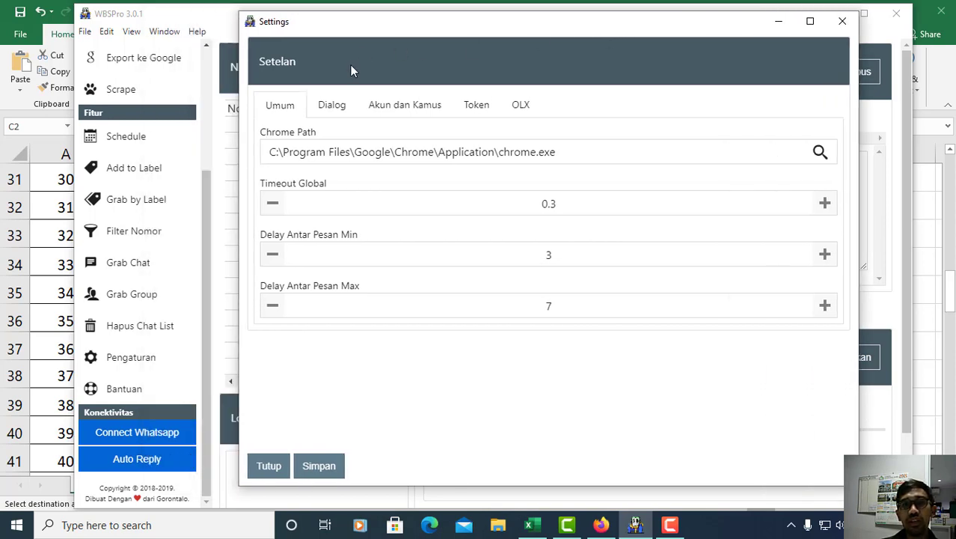
left_click_drag(386, 30, 367, 38)
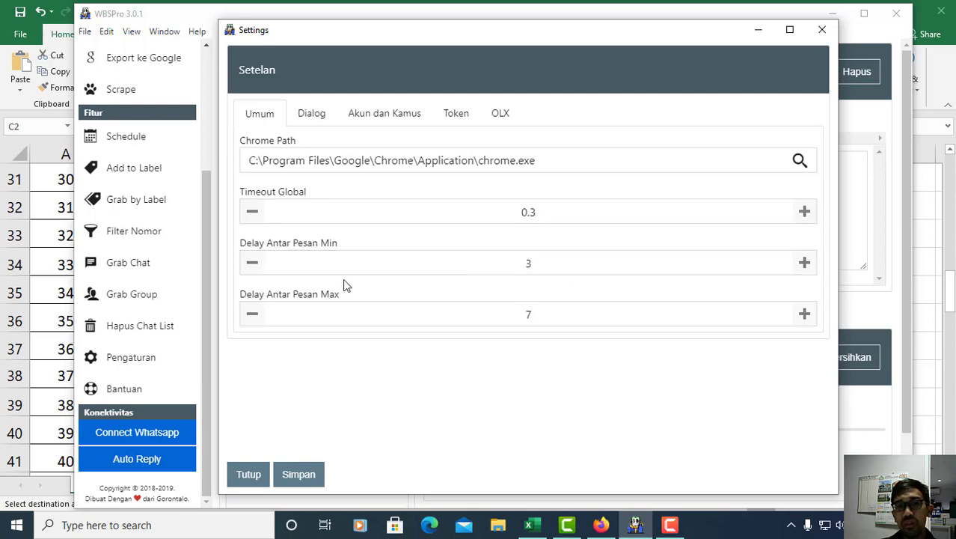
double_click(529, 263)
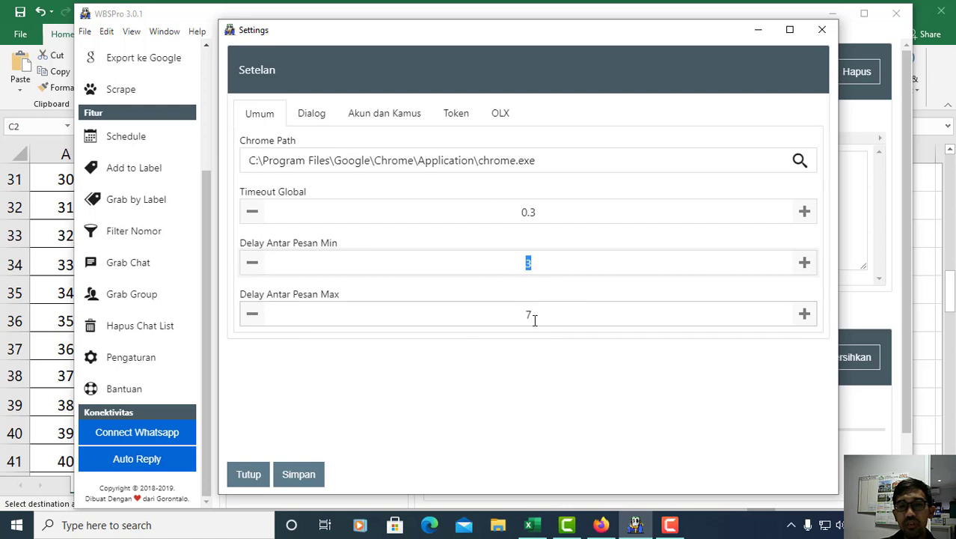
double_click(532, 316)
double_click(532, 265)
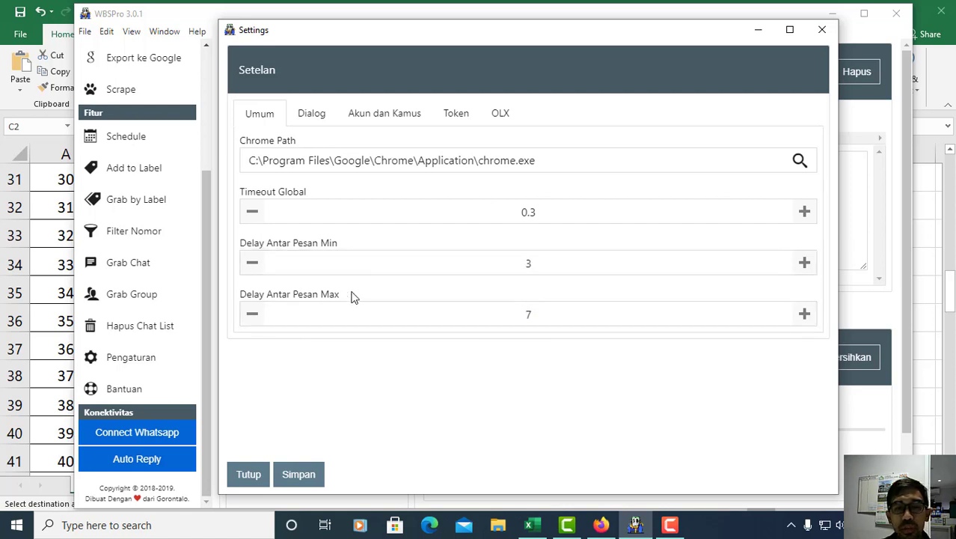
left_click(528, 314)
double_click(511, 318)
left_click(503, 358)
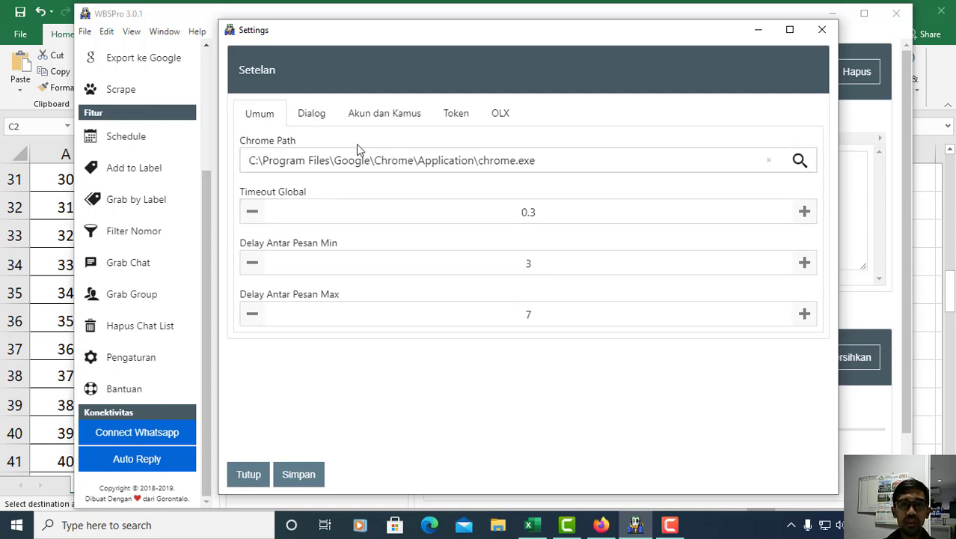
Show the Dialog settings and examine the message count, wait time and Jumlah values for dialog with familiar accounts.
left_click(320, 122)
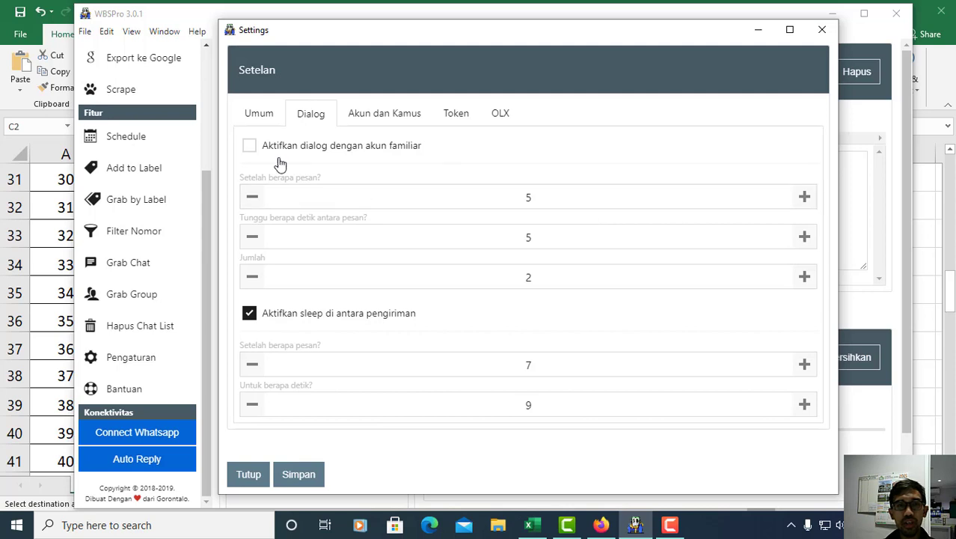
left_click(538, 197)
left_click(528, 237)
left_click(528, 277)
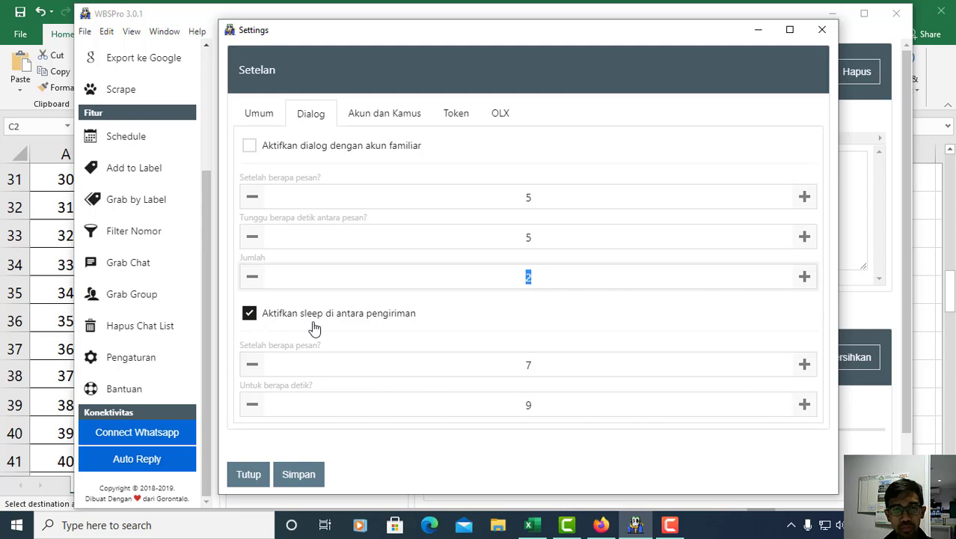
Switch Aktifkan sleep di antara pengiriman off and on again, and examine its message count and duration in seconds.
left_click(249, 315)
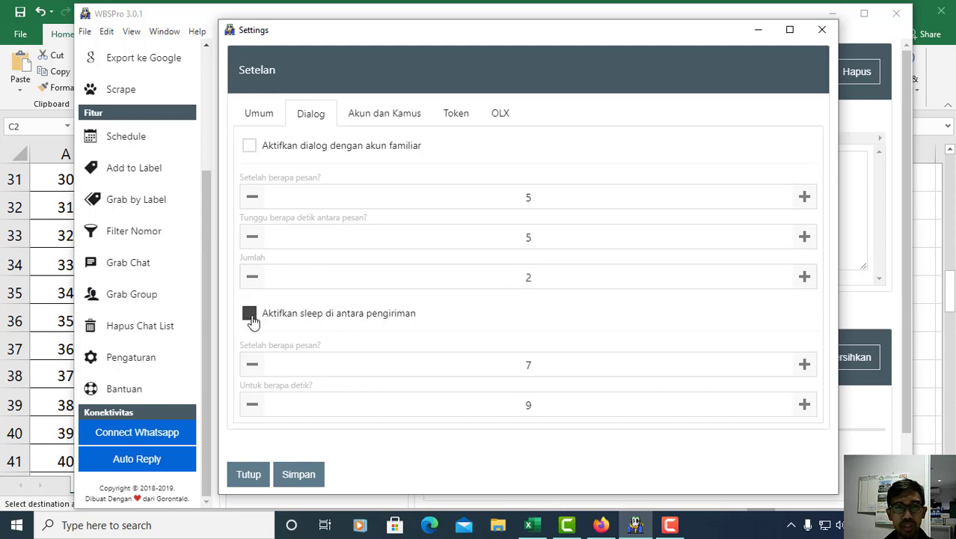
left_click(250, 315)
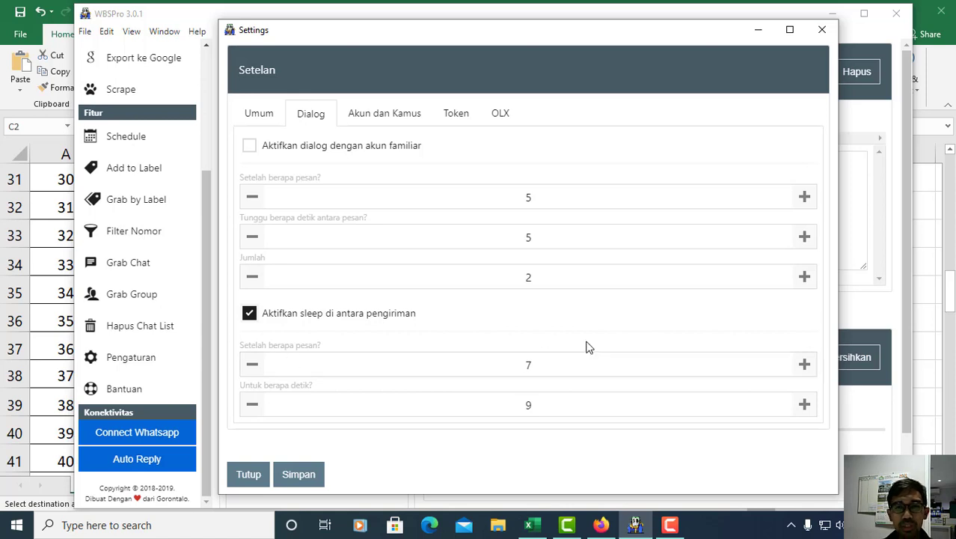
left_click(546, 366)
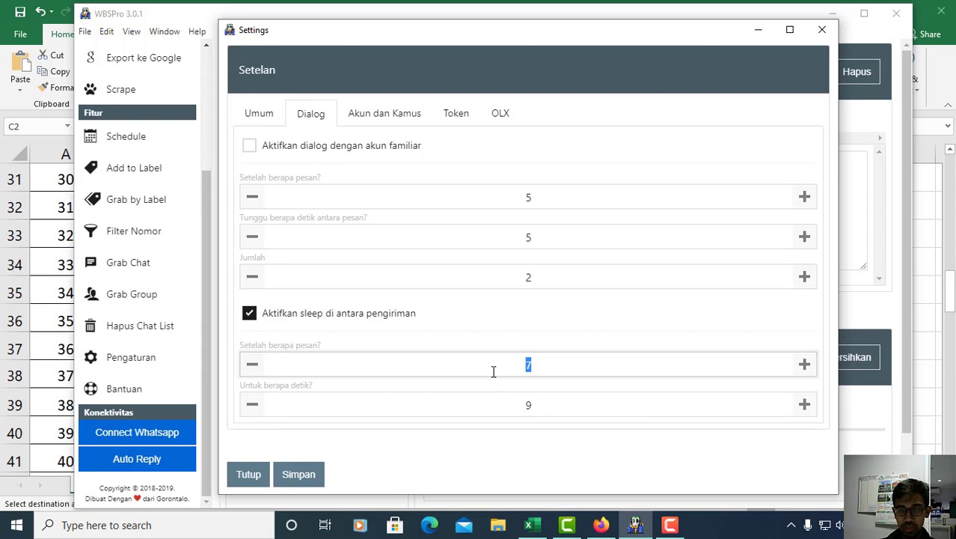
left_click(523, 343)
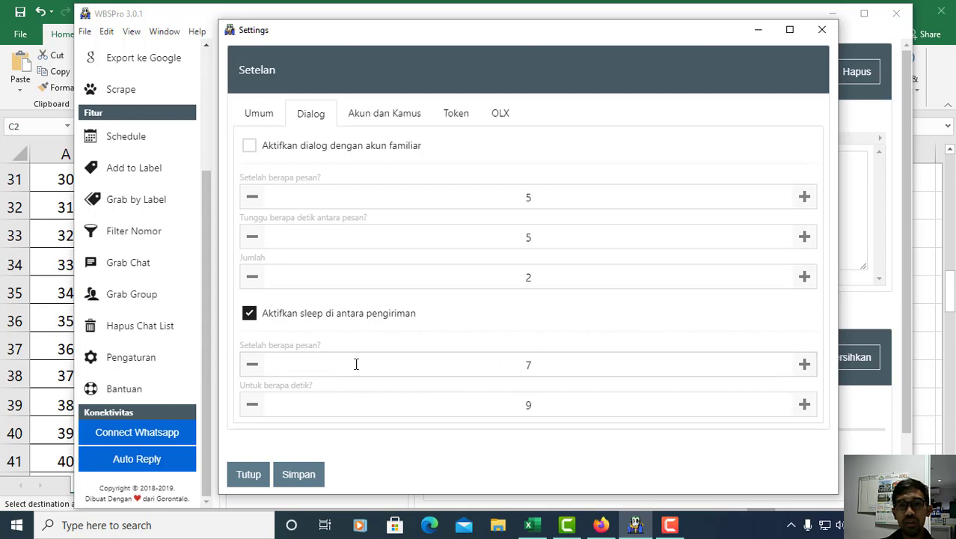
double_click(538, 367)
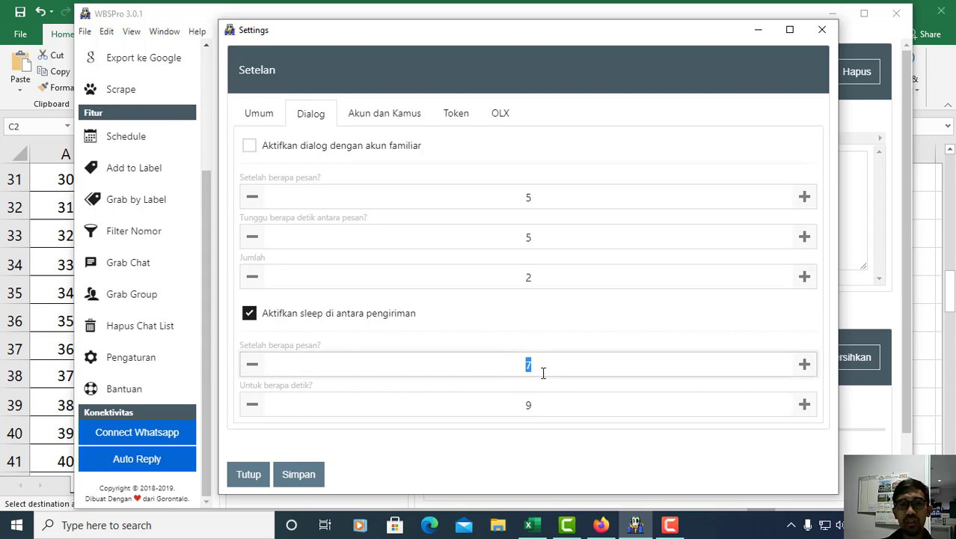
left_click(414, 380)
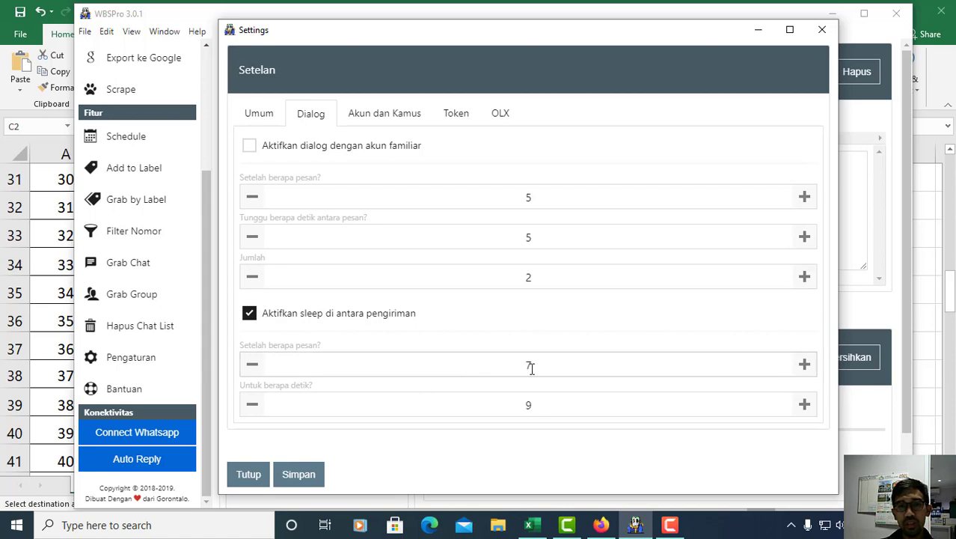
left_click_drag(542, 365, 473, 363)
left_click_drag(301, 343, 358, 350)
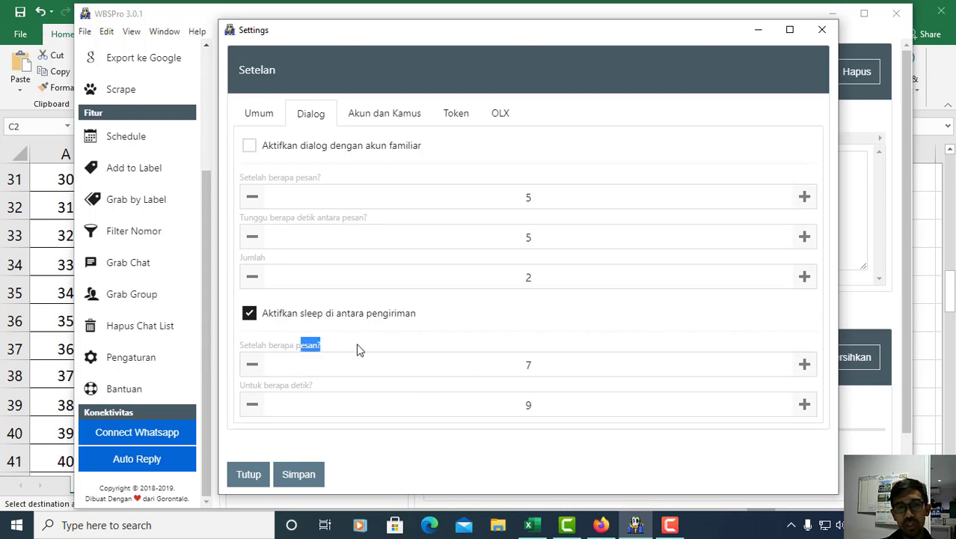
left_click_drag(529, 363, 247, 348)
left_click(532, 365)
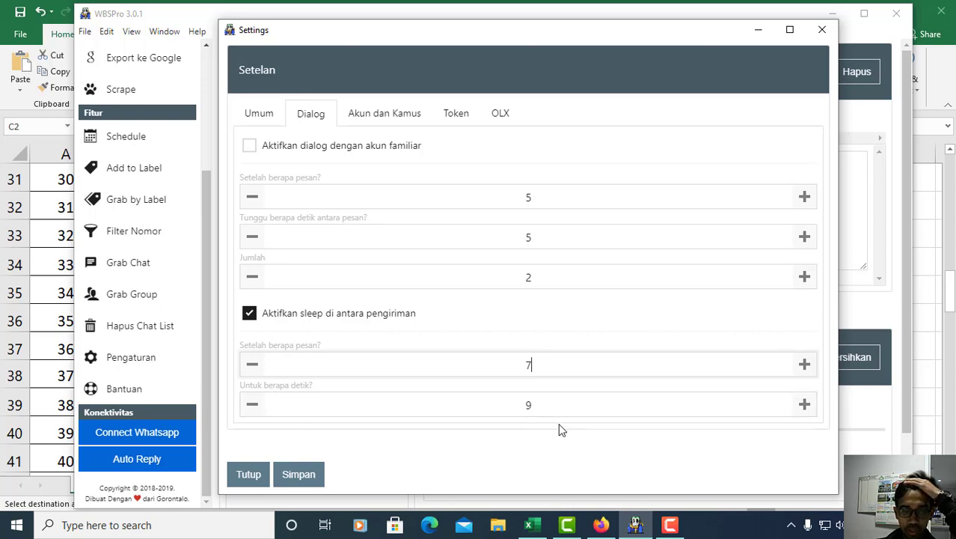
left_click_drag(534, 405, 434, 406)
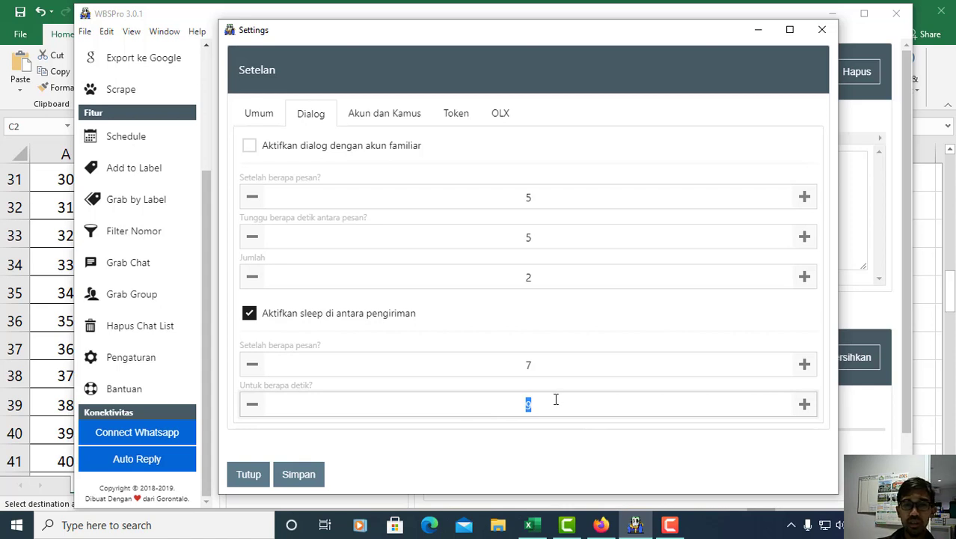
left_click(549, 400)
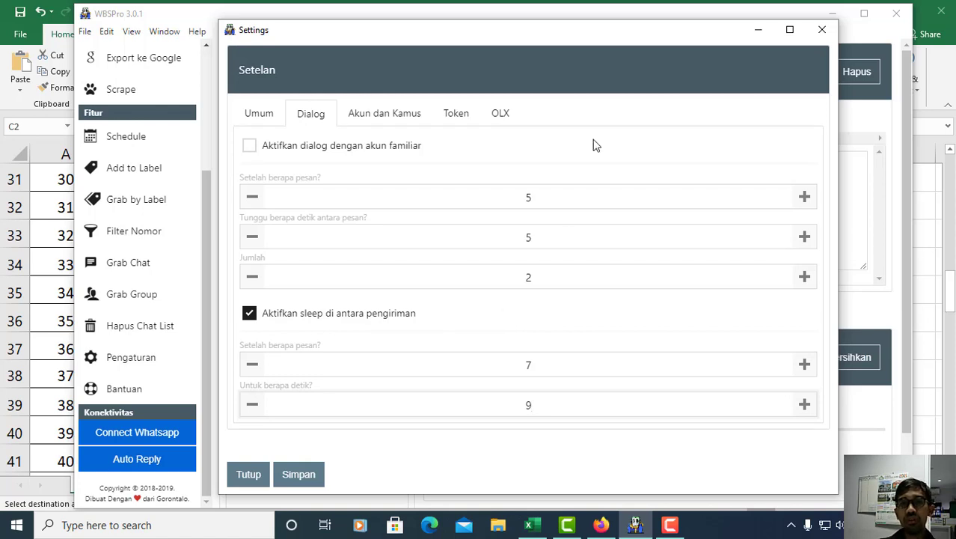
Review the sleep values once more, together with the familiar-account dialog values above them.
left_click_drag(563, 39, 560, 35)
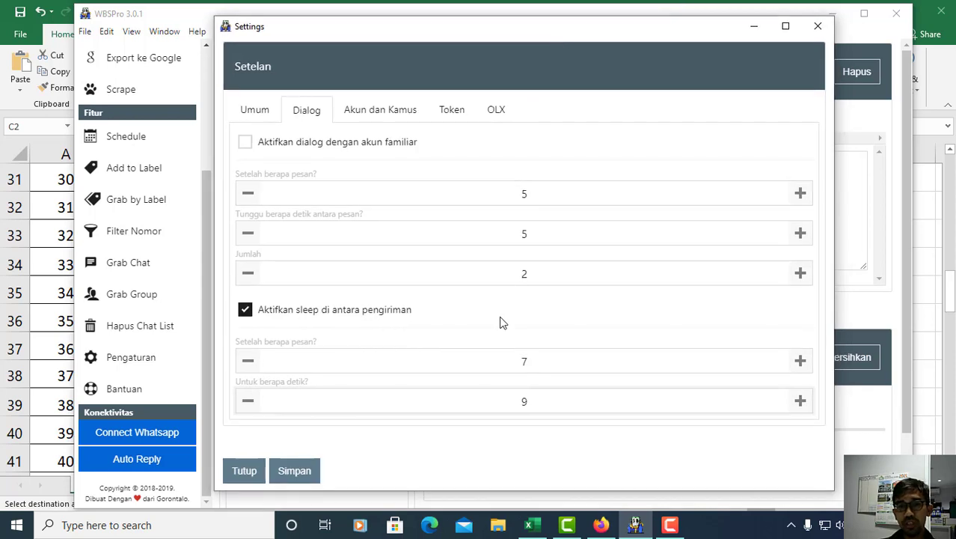
double_click(493, 358)
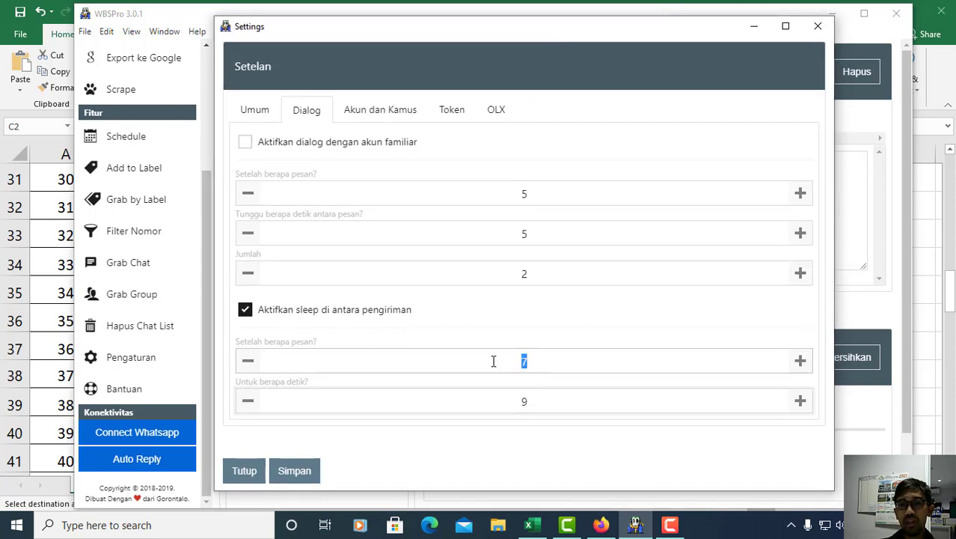
double_click(529, 397)
double_click(507, 271)
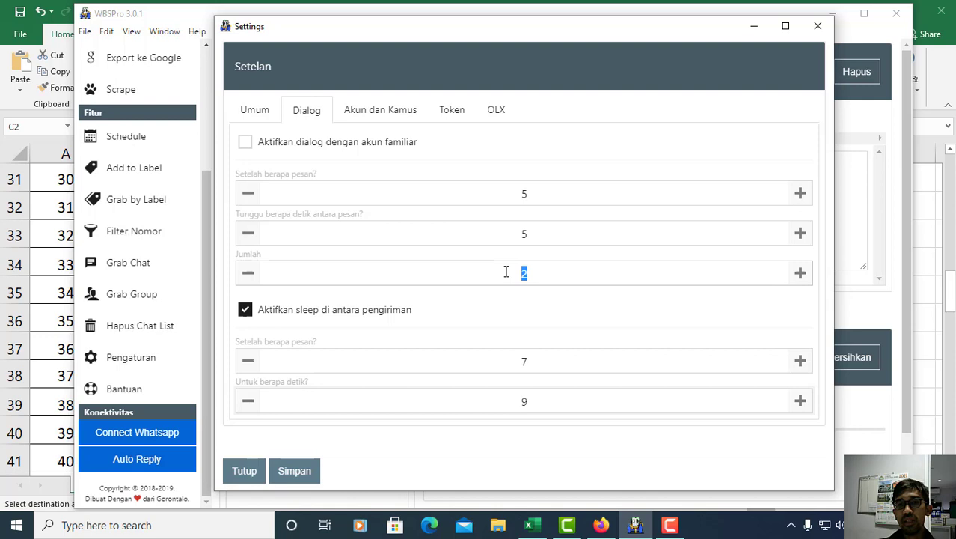
double_click(522, 230)
double_click(526, 191)
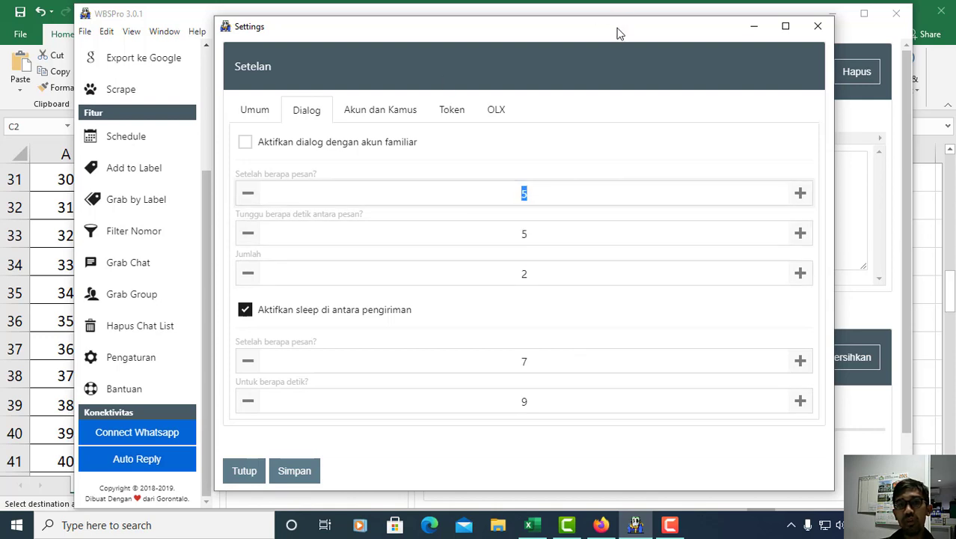
Save the settings and close the Settings window.
left_click_drag(618, 35, 607, 34)
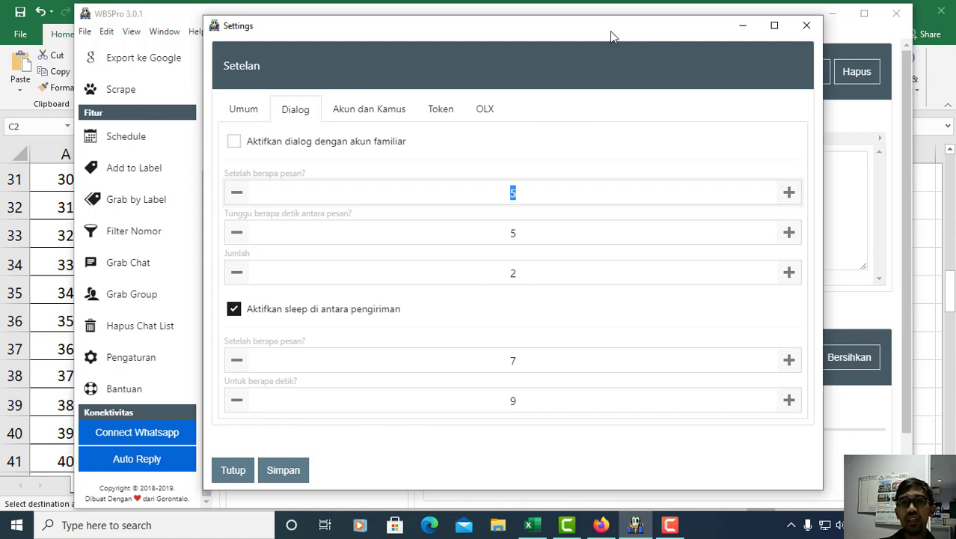
mouse_move(610, 30)
left_mouse_down()
mouse_move(594, 26)
mouse_move(614, 29)
left_mouse_up()
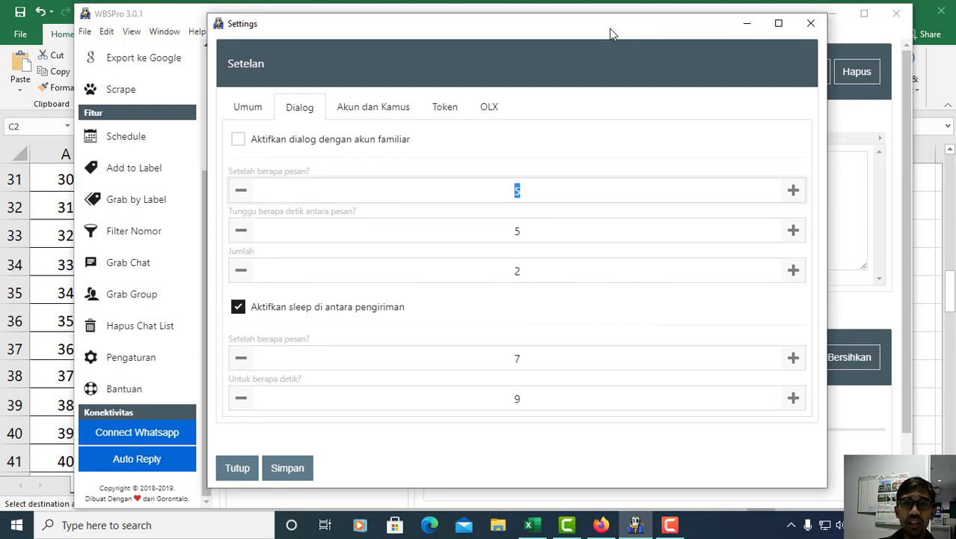
left_click_drag(613, 28, 608, 29)
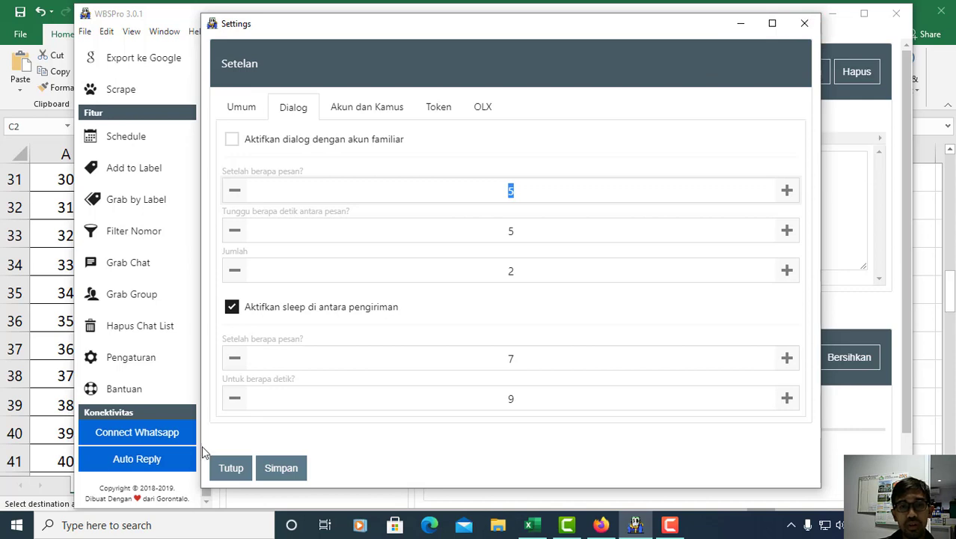
left_click(271, 467)
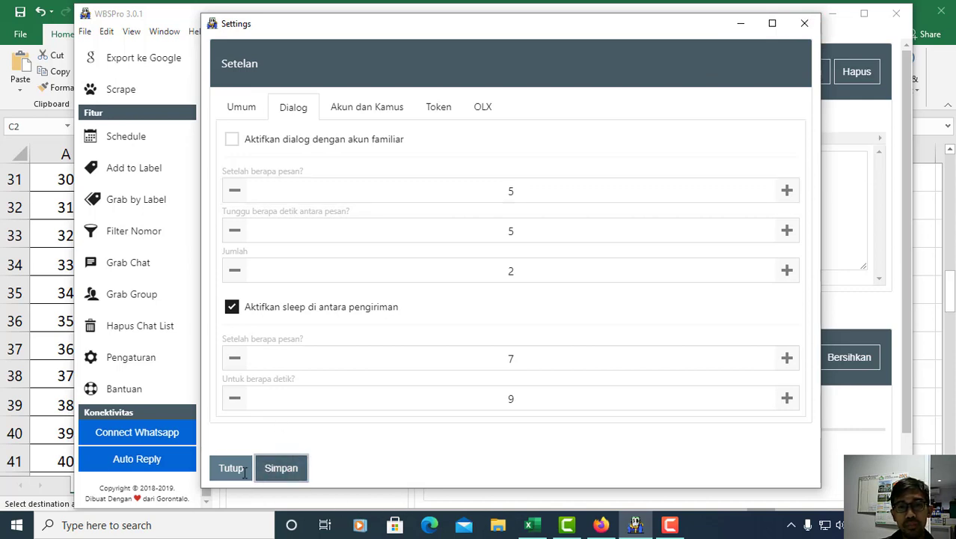
left_click(231, 467)
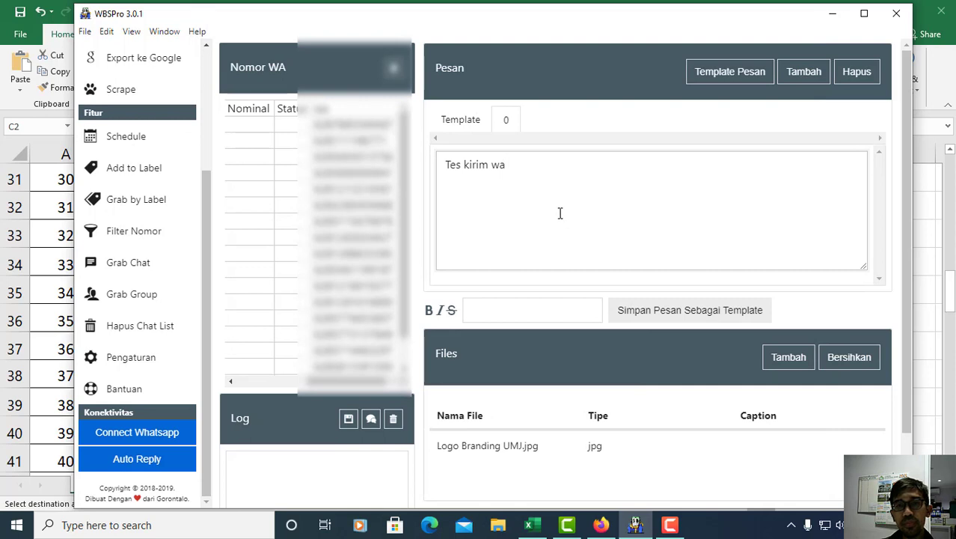
Review the WhatsApp number list, the message Tes kirim wa and the attached Logo Branding UMJ.jpg before sending.
scroll(554, 210, "down", 2)
scroll(546, 207, "up", 2)
scroll(545, 206, "down", 2)
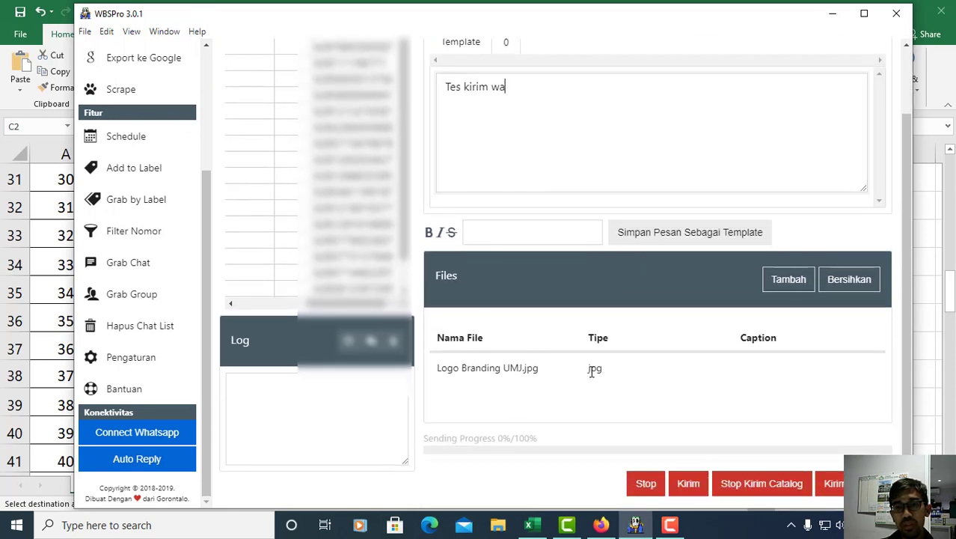
scroll(506, 212, "up", 2)
scroll(518, 216, "down", 2)
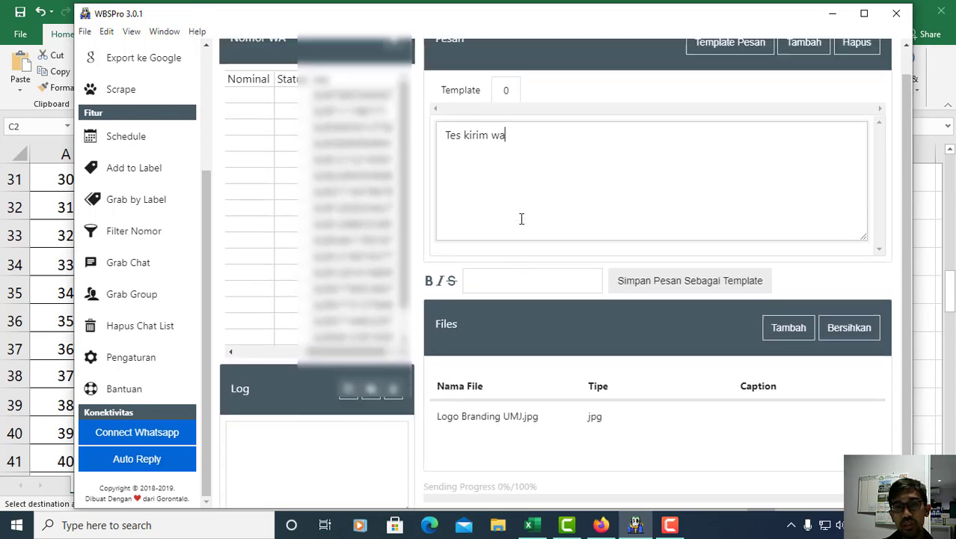
scroll(518, 216, "up", 2)
scroll(350, 149, "down", 2)
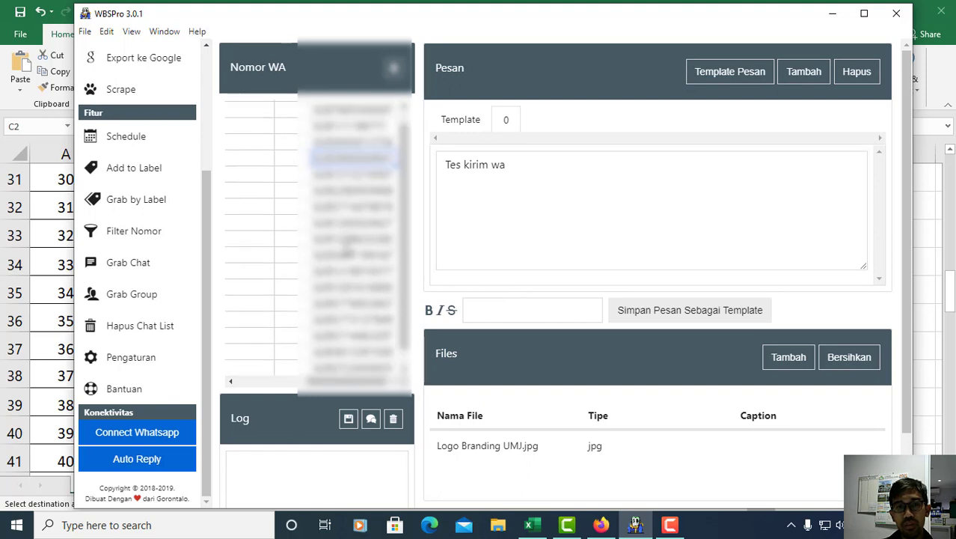
key("ctrl+a")
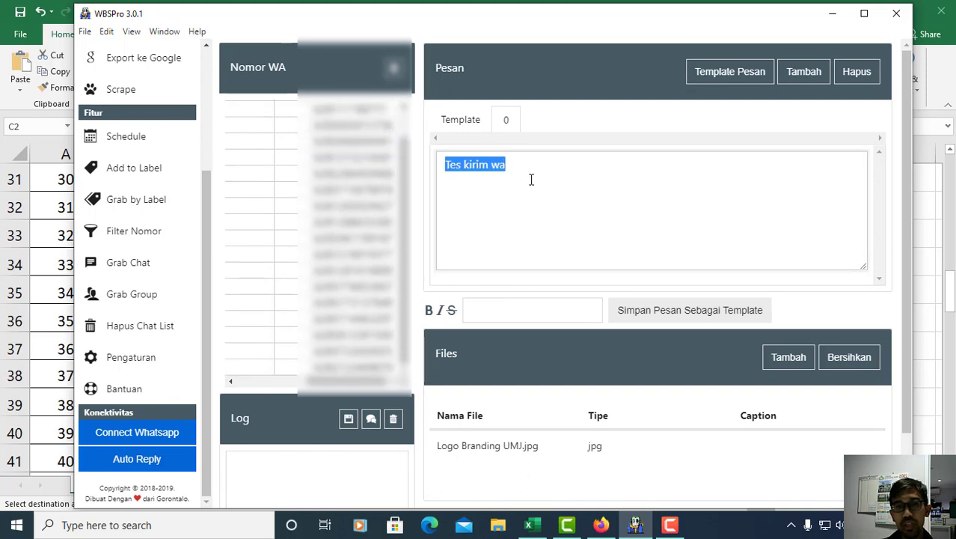
left_click(531, 179)
key("ctrl+a")
scroll(538, 185, "down", 2)
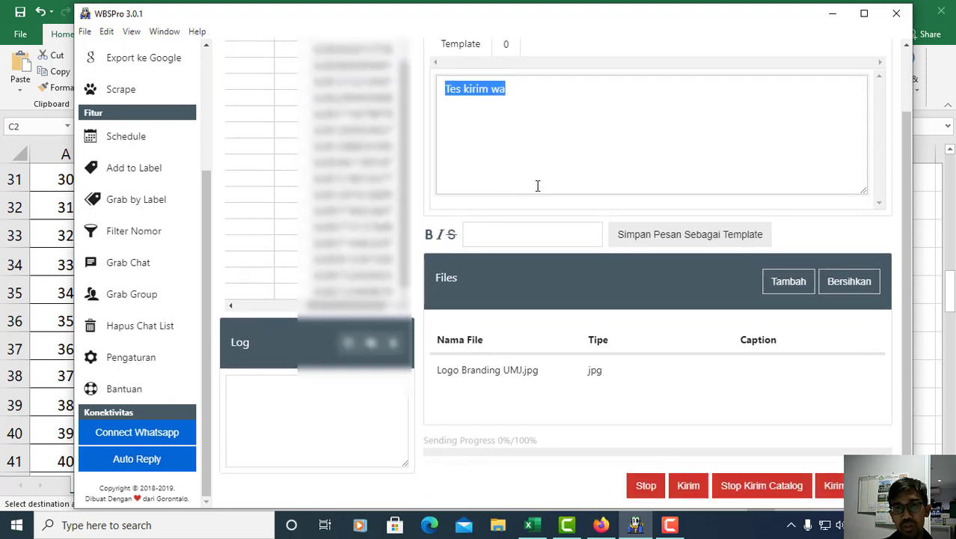
scroll(541, 182, "up", 2)
left_click(540, 182)
scroll(535, 239, "down", 1)
scroll(533, 300, "down", 1)
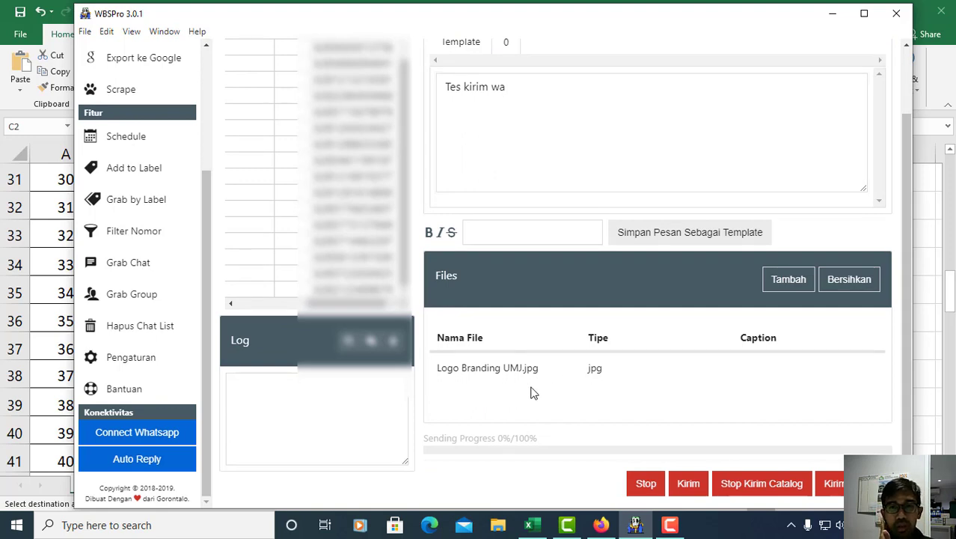
left_click(688, 483)
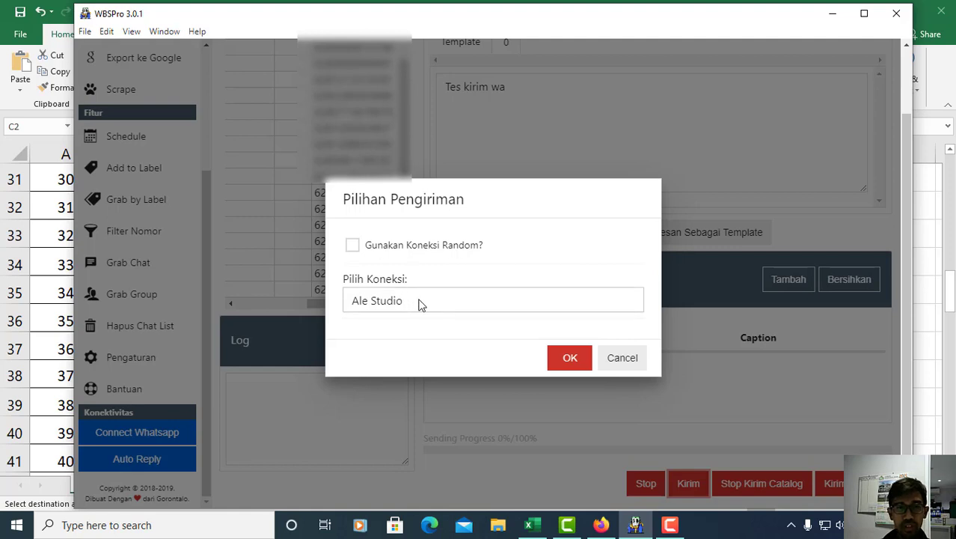
left_click(621, 363)
scroll(538, 226, "up", 2)
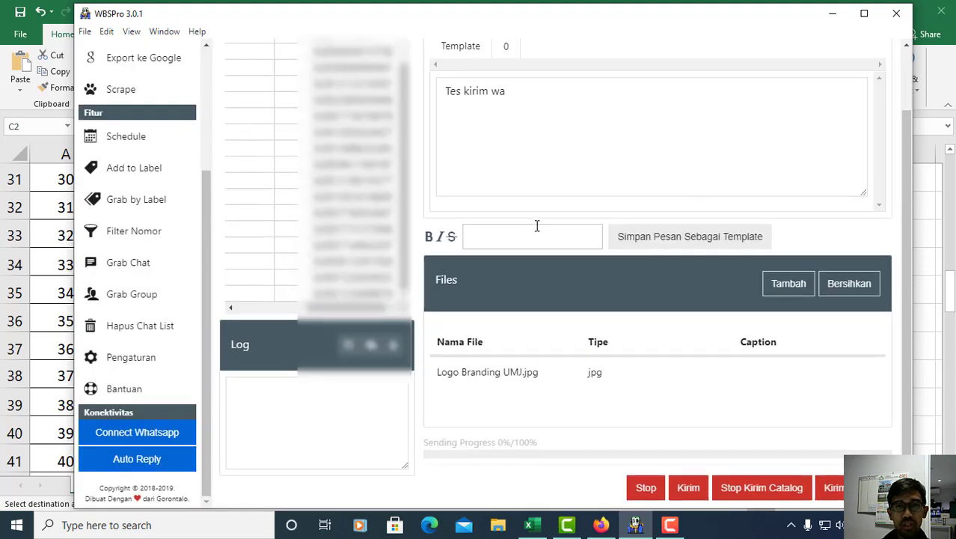
scroll(517, 239, "down", 2)
Open the WhatsApp Connection window, examine the connection name field and existing connections, and close the window.
left_click(137, 442)
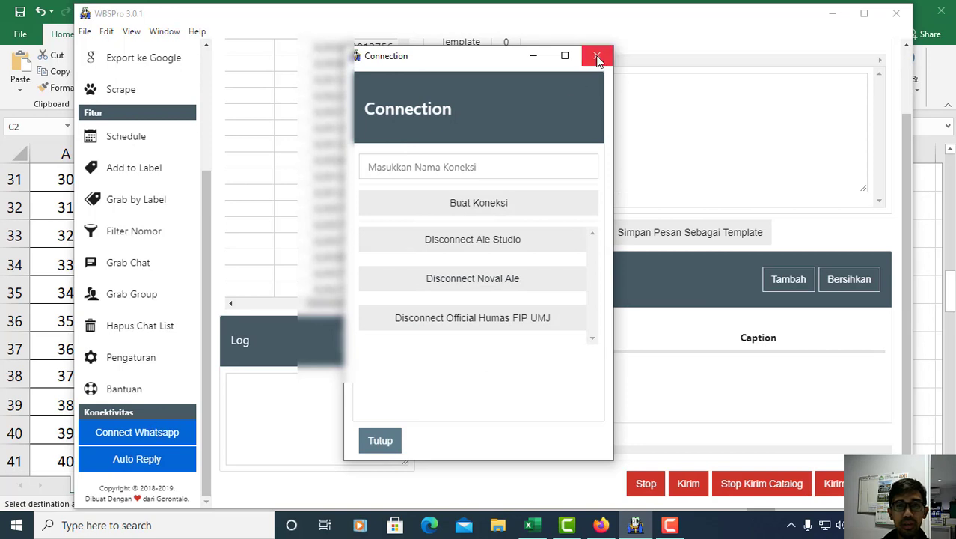
left_click(597, 57)
left_click(137, 434)
left_click(452, 170)
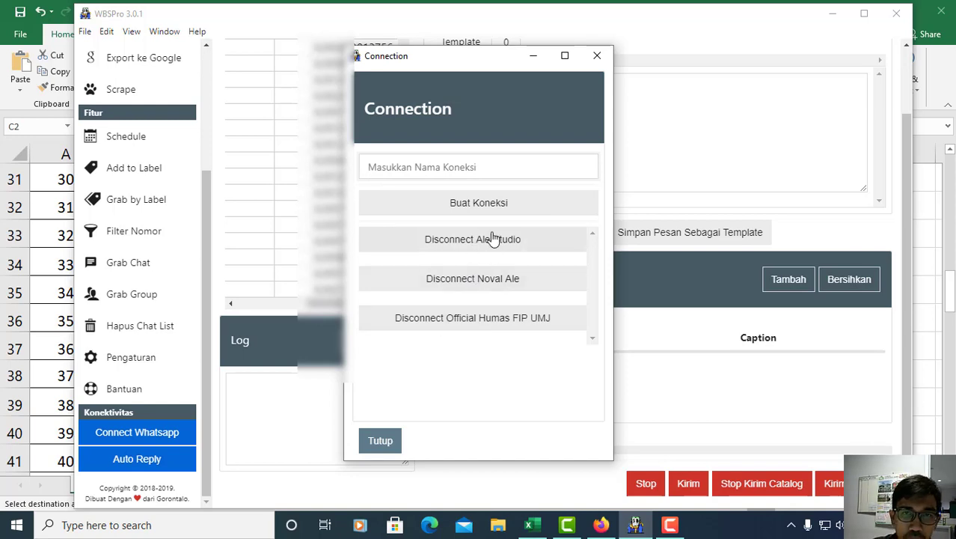
left_click(596, 57)
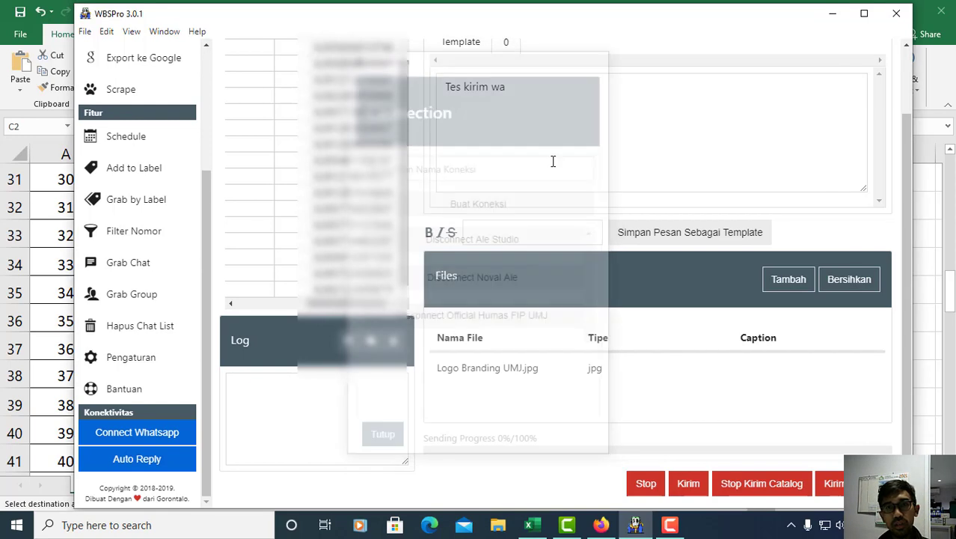
Start sending the blast through the Ale Studio connection, with Gunakan Koneksi Random left off.
left_click(688, 484)
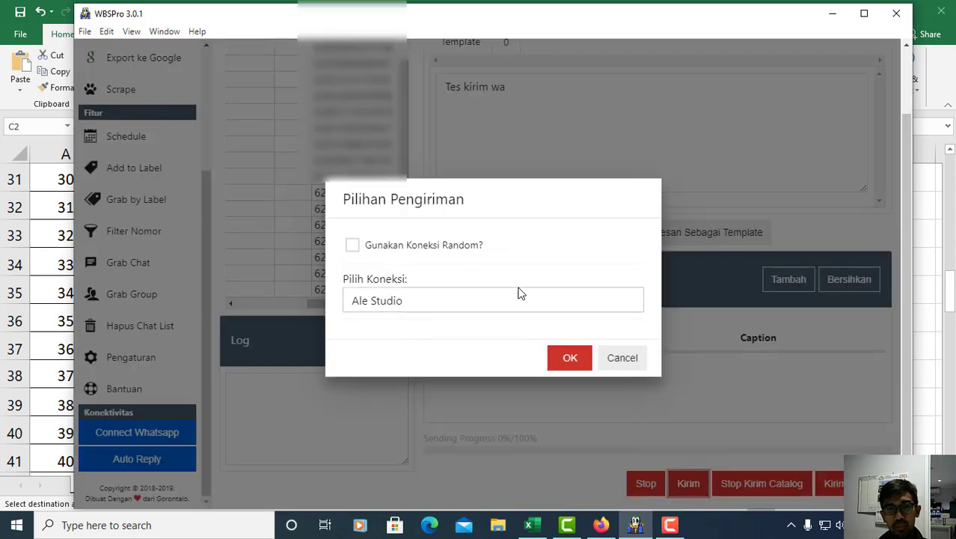
left_click(421, 303)
left_click(398, 319)
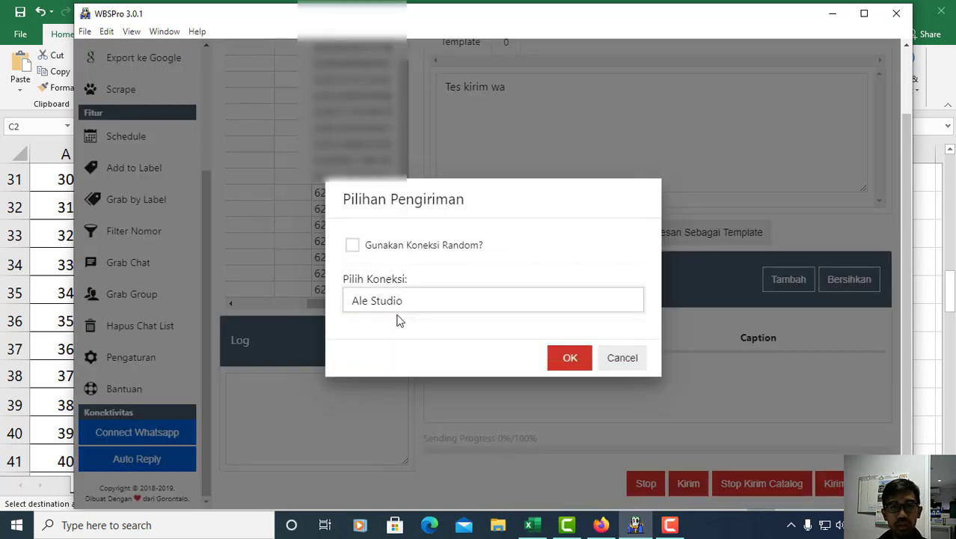
left_click(399, 300)
left_click(397, 302)
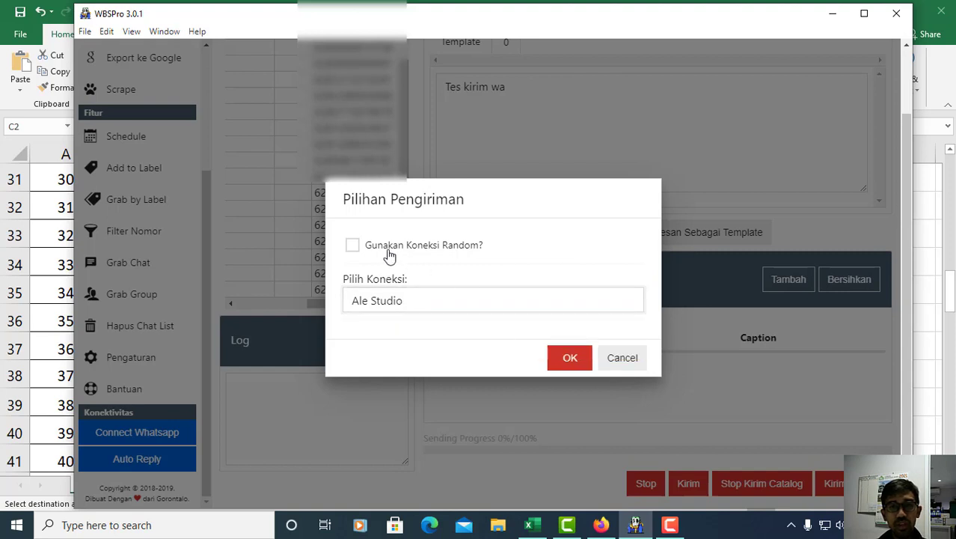
left_click(569, 360)
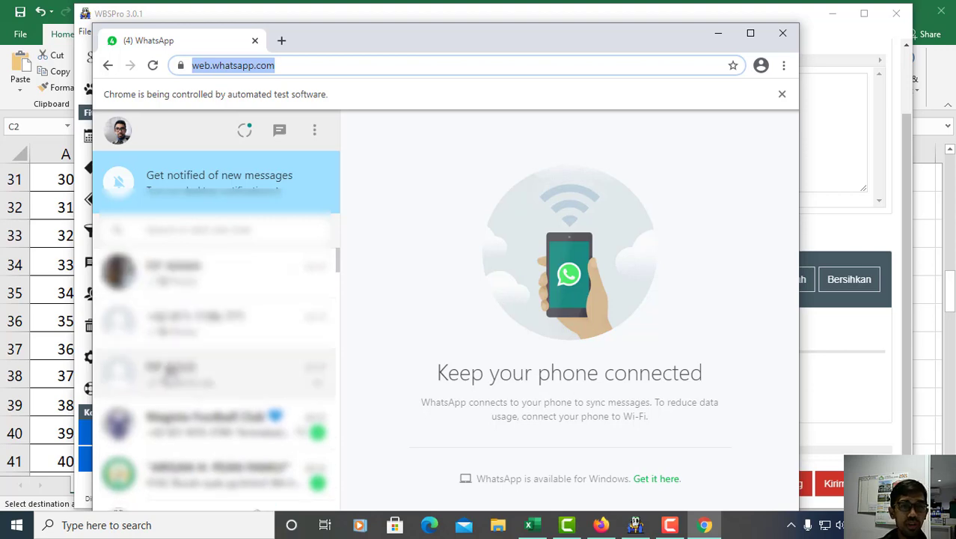
Switch to the Excel workbook, examine the full list of original and 62-prefixed numbers, and minimise the workbook.
left_click(46, 298)
scroll(289, 287, "up", 10)
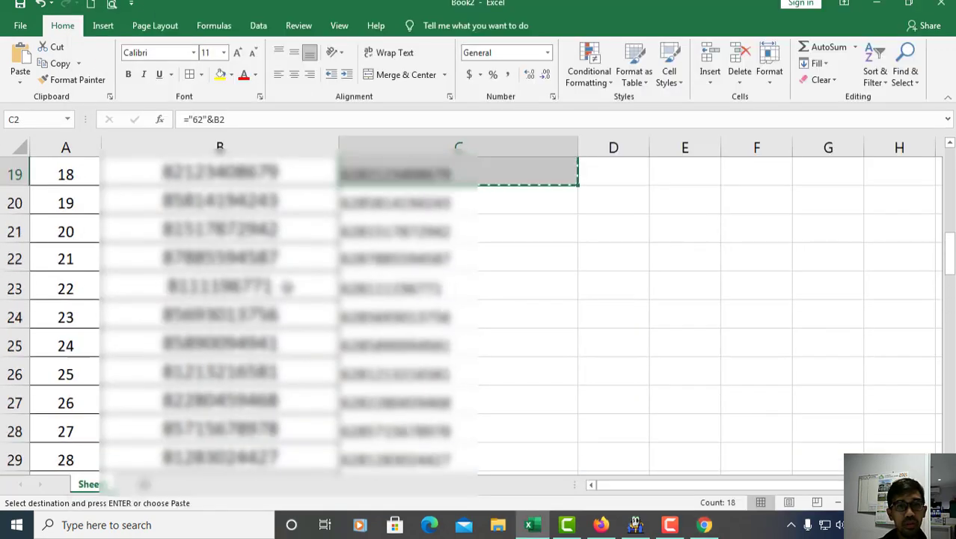
scroll(289, 287, "down", 11)
scroll(289, 287, "down", 17)
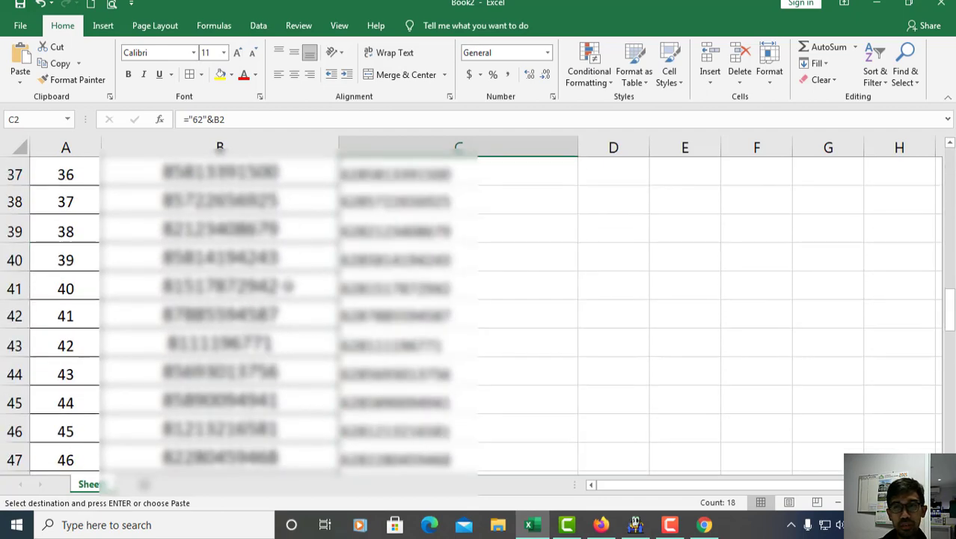
scroll(289, 287, "up", 4)
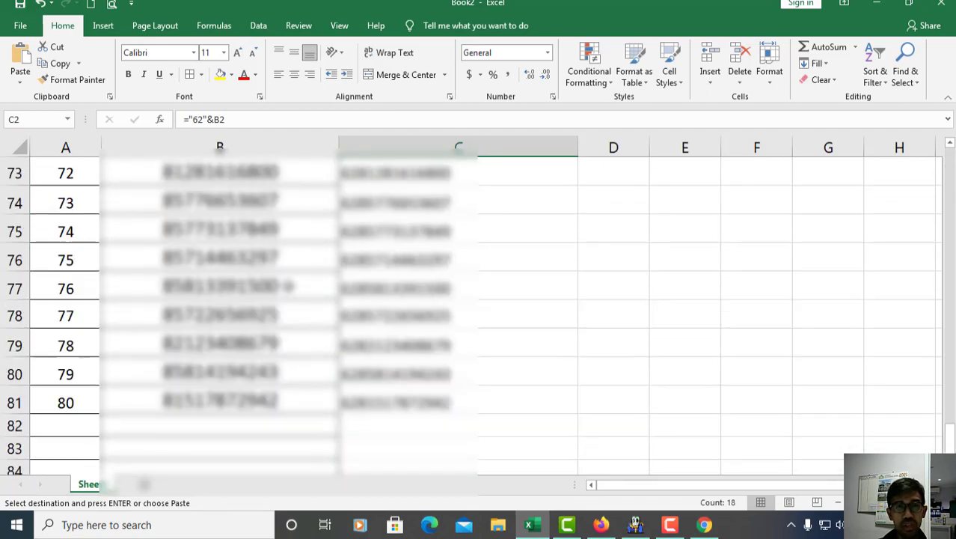
scroll(220, 147, "up", 10)
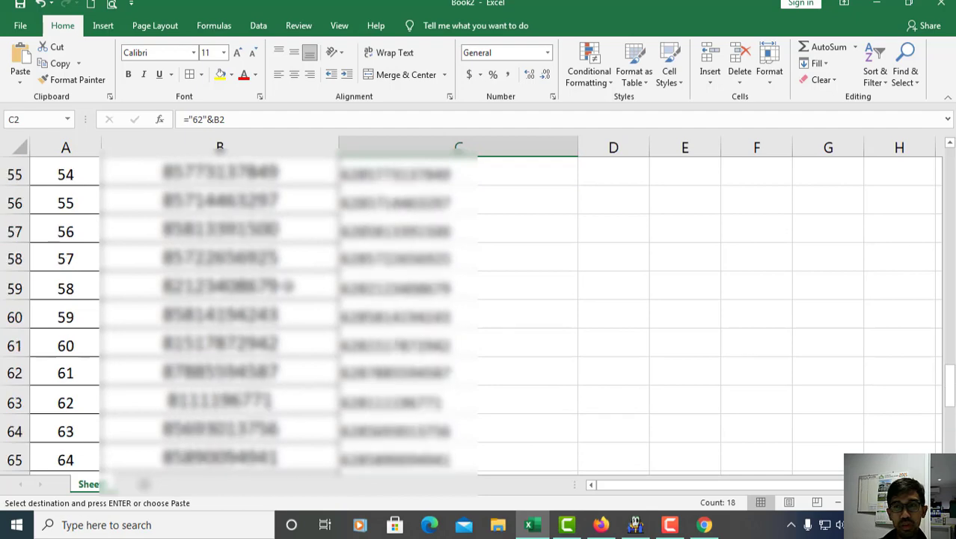
scroll(292, 277, "up", 5)
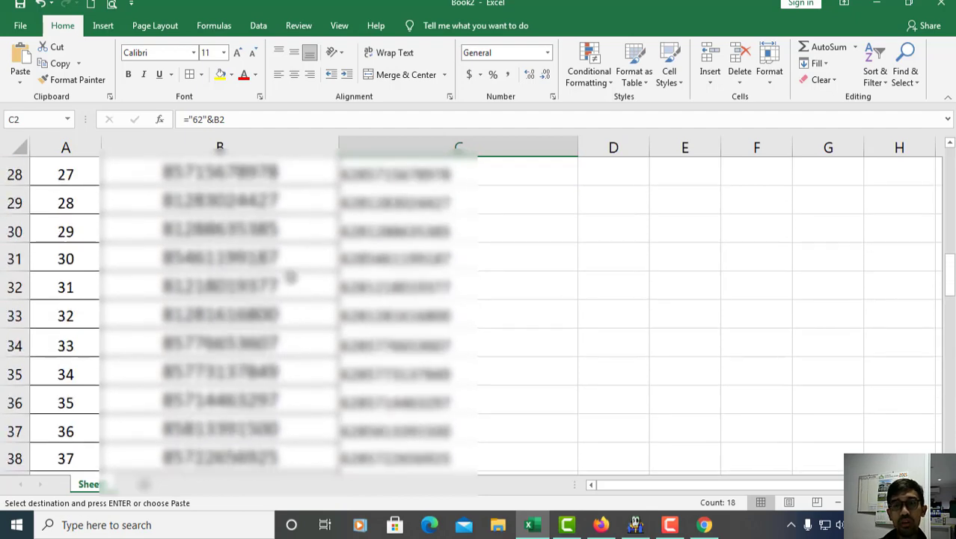
scroll(296, 232, "up", 4)
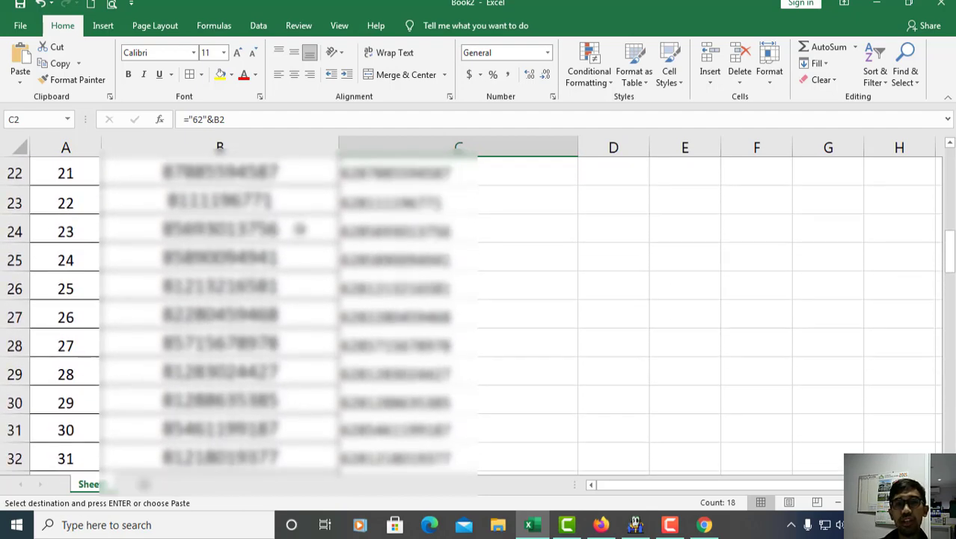
scroll(298, 222, "up", 2)
scroll(299, 222, "down", 10)
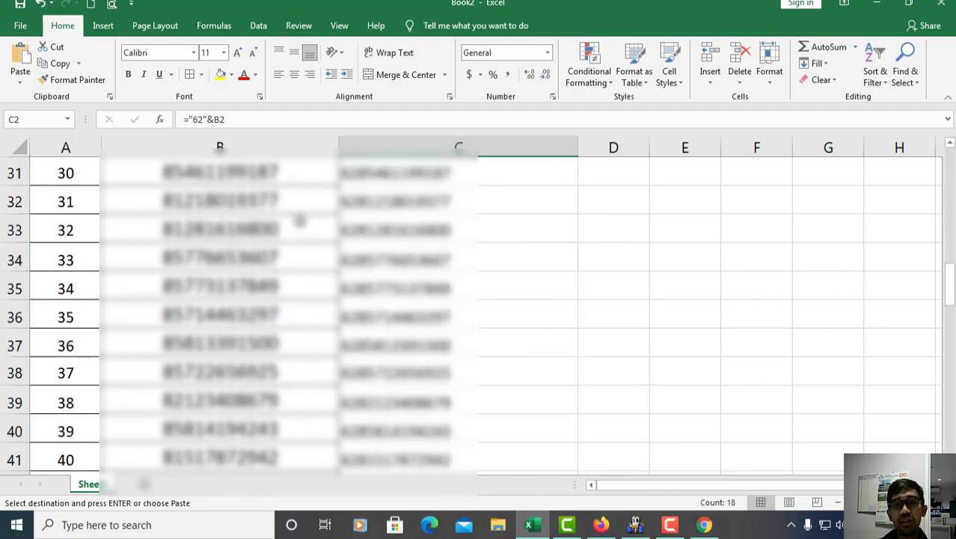
scroll(299, 221, "down", 6)
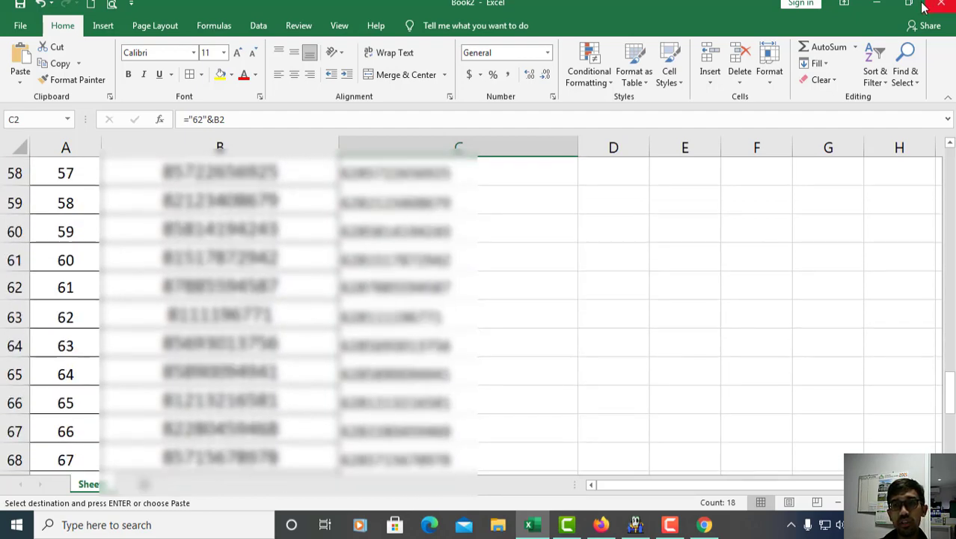
left_click(876, 5)
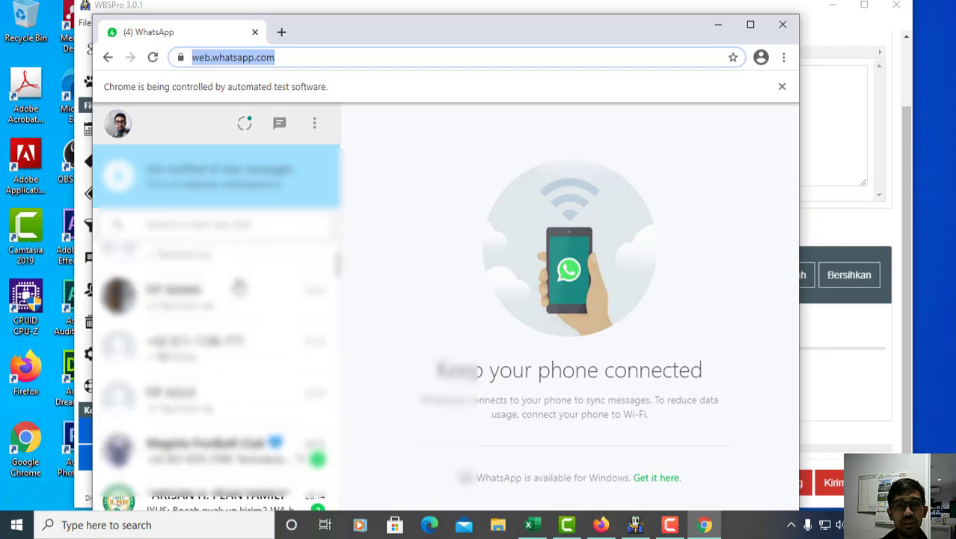
Examine the WhatsApp Web chat list to follow the messages and images being sent to the recipients.
scroll(223, 370, "down", 2)
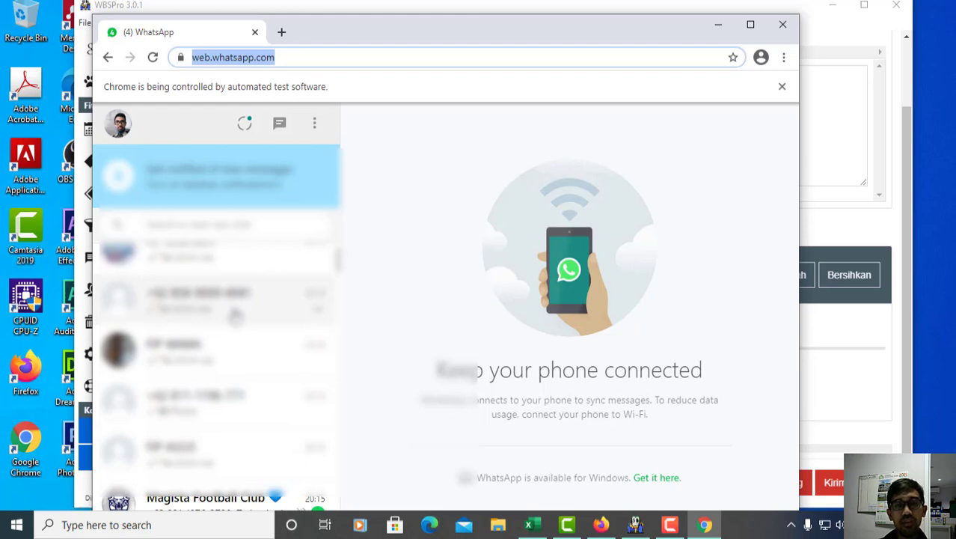
scroll(202, 329, "up", 3)
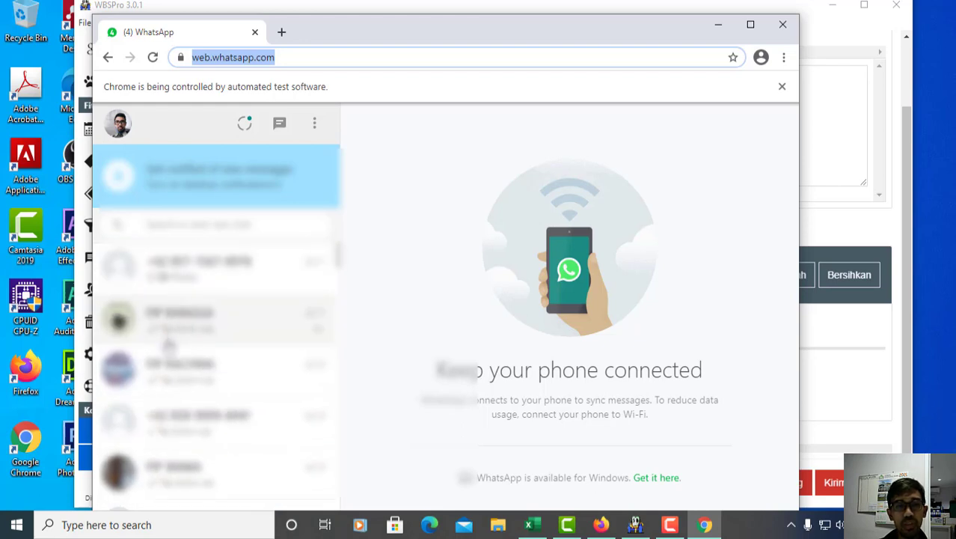
scroll(203, 378, "down", 4)
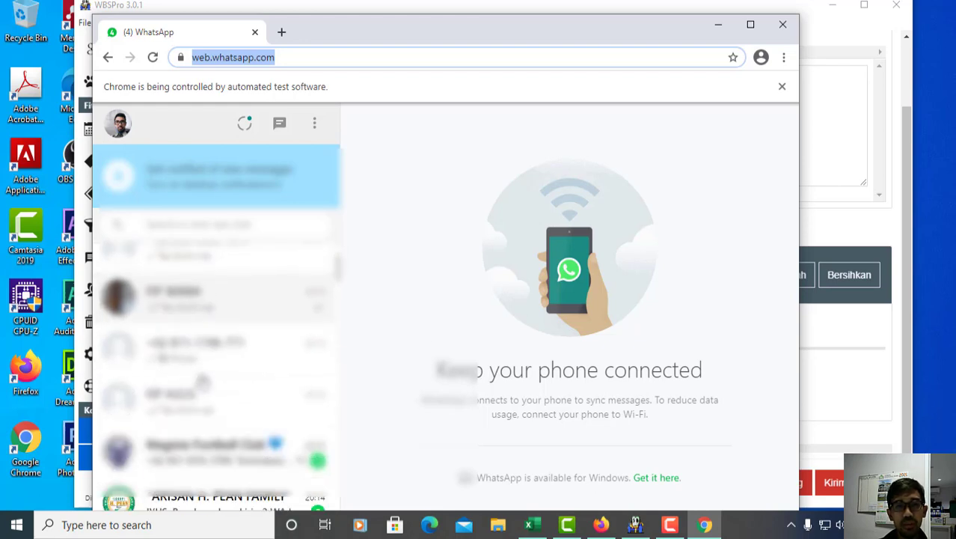
scroll(204, 340, "up", 3)
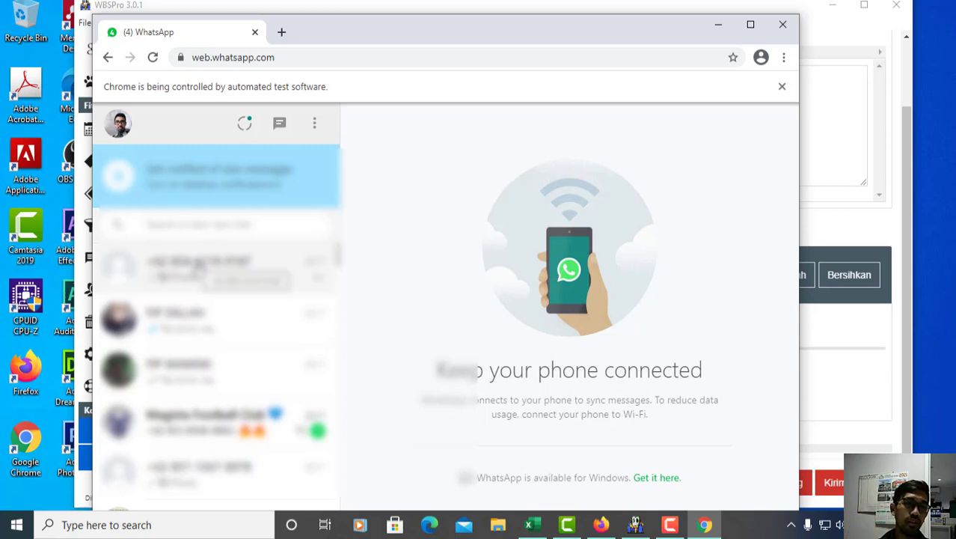
scroll(291, 299, "down", 1)
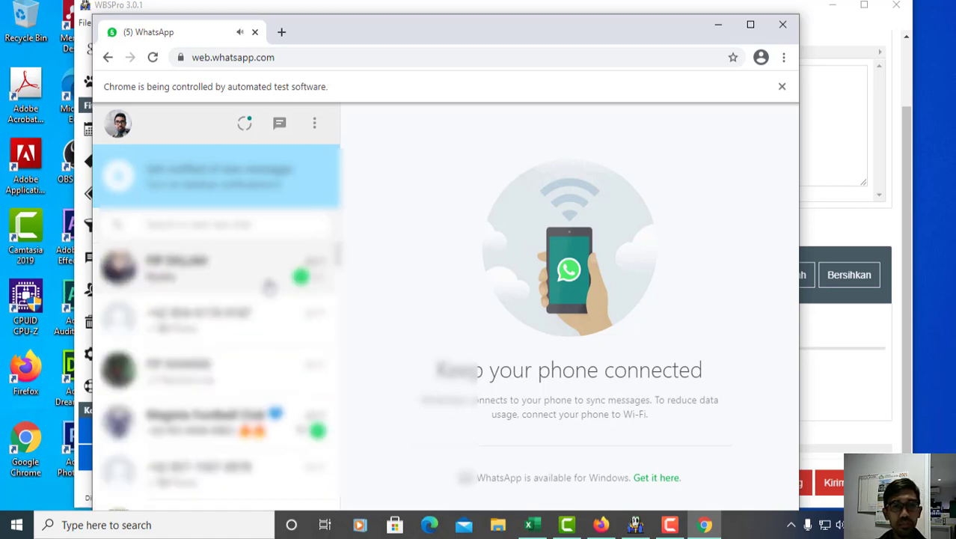
left_click(269, 283)
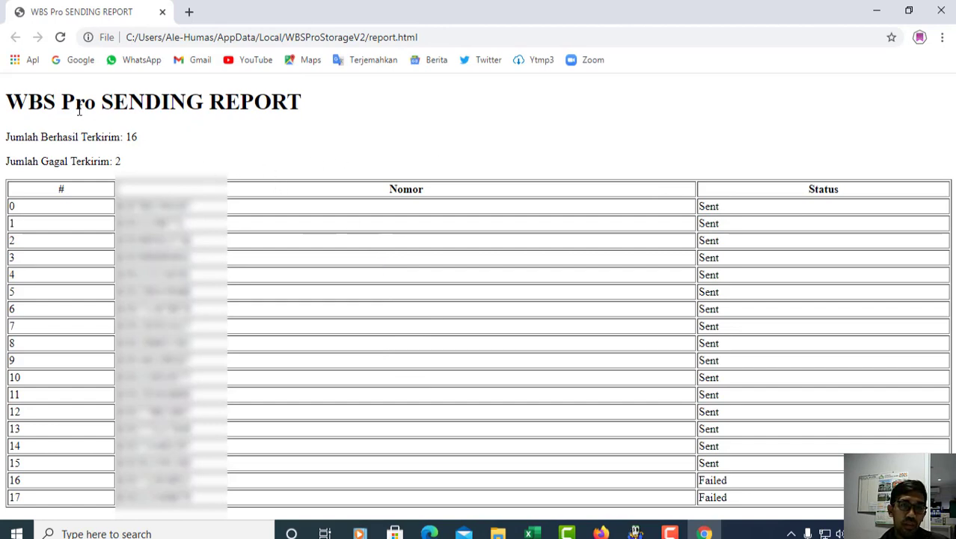
Examine the WBS Pro sending report's heading and its Jumlah Berhasil Terkirim and Jumlah Gagal Terkirim totals.
left_click_drag(5, 100, 308, 105)
left_click_drag(17, 135, 147, 139)
left_click(28, 163)
left_click_drag(27, 164, 101, 137)
left_click(135, 159)
left_click(116, 161)
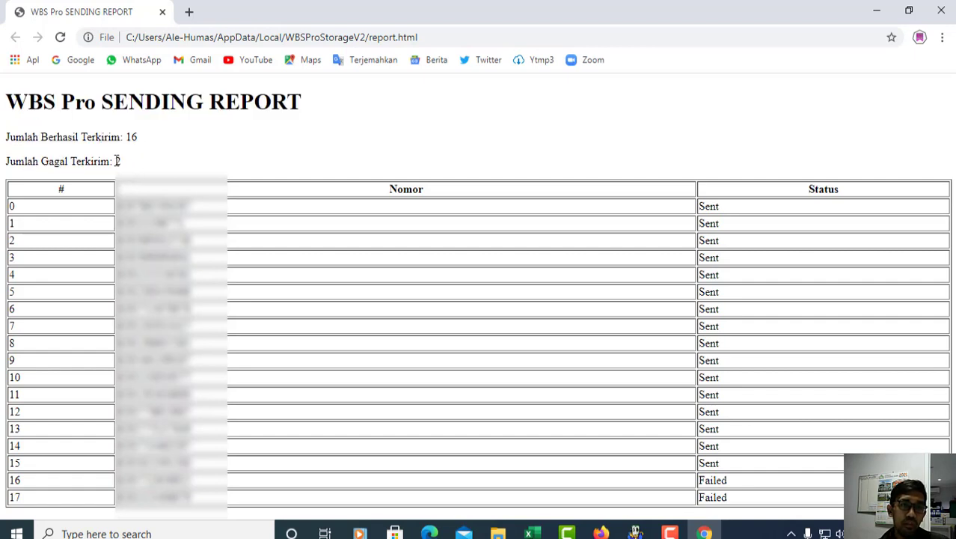
left_click(312, 142)
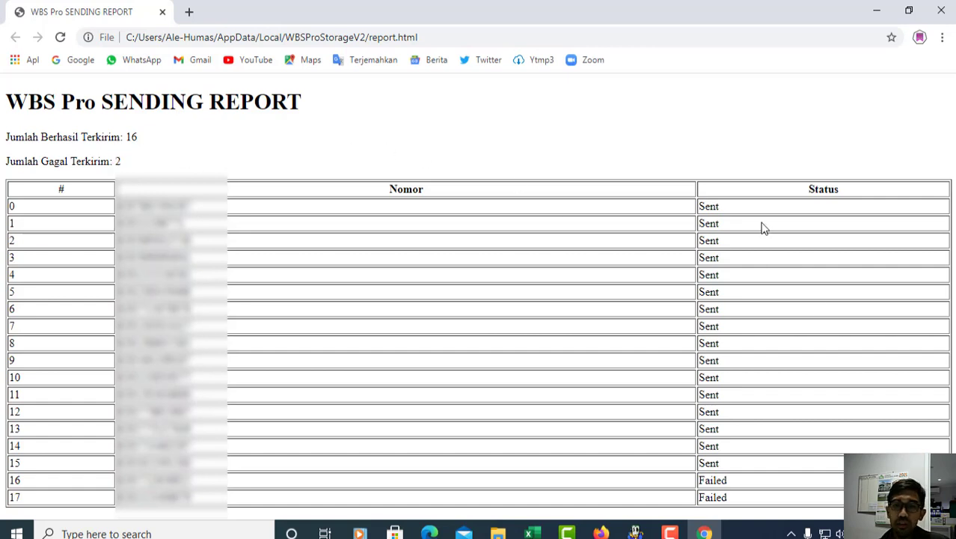
Check the delivery status of rows 16 and 17 in the sending report.
double_click(712, 481)
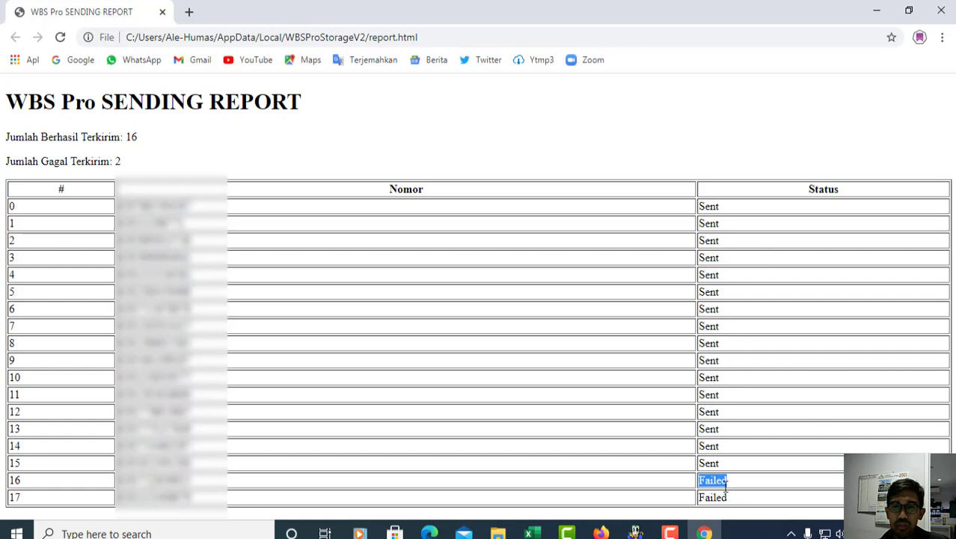
double_click(729, 501)
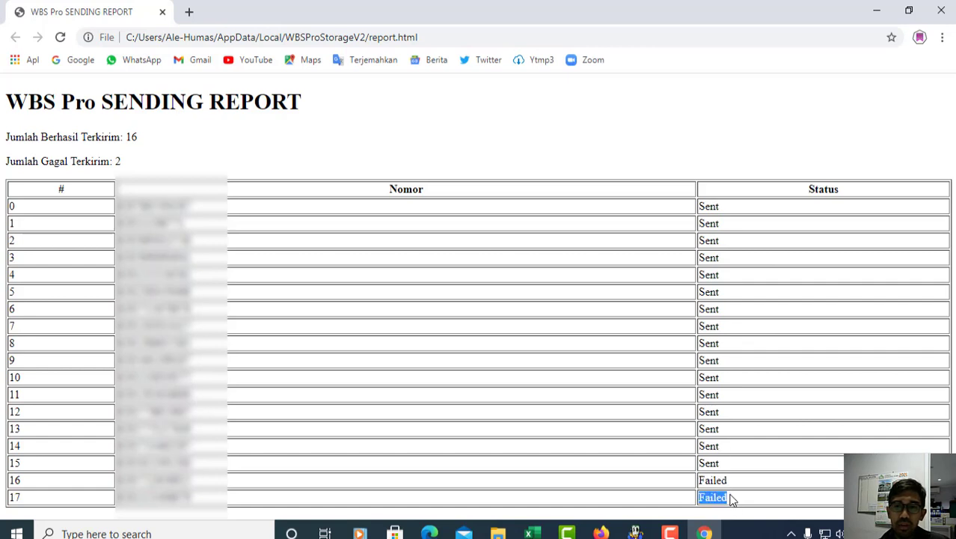
left_click(736, 447)
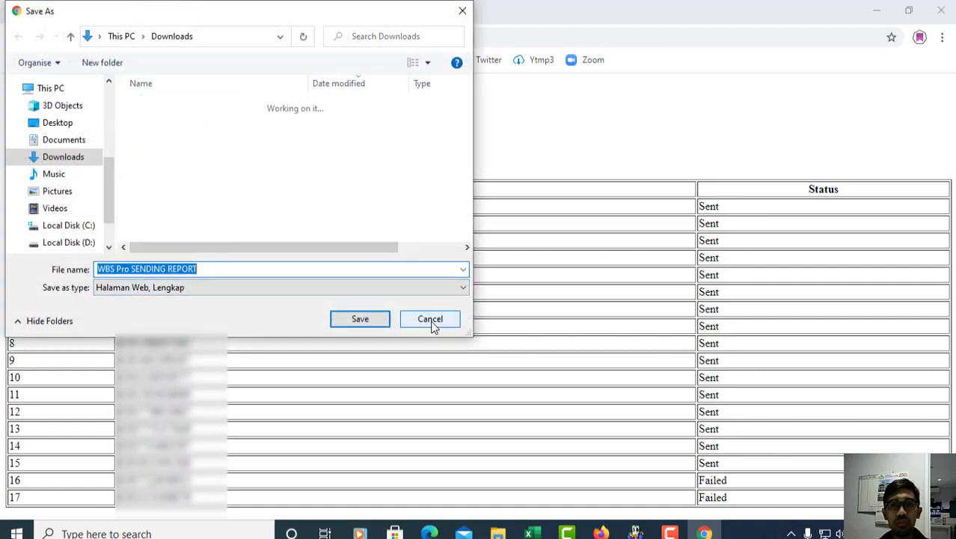
Save the sending report as a complete web page (Halaman Web, Lengkap) named WBS Pro SENDING REPORT in Downloads and dismiss the download notice.
left_click(358, 325)
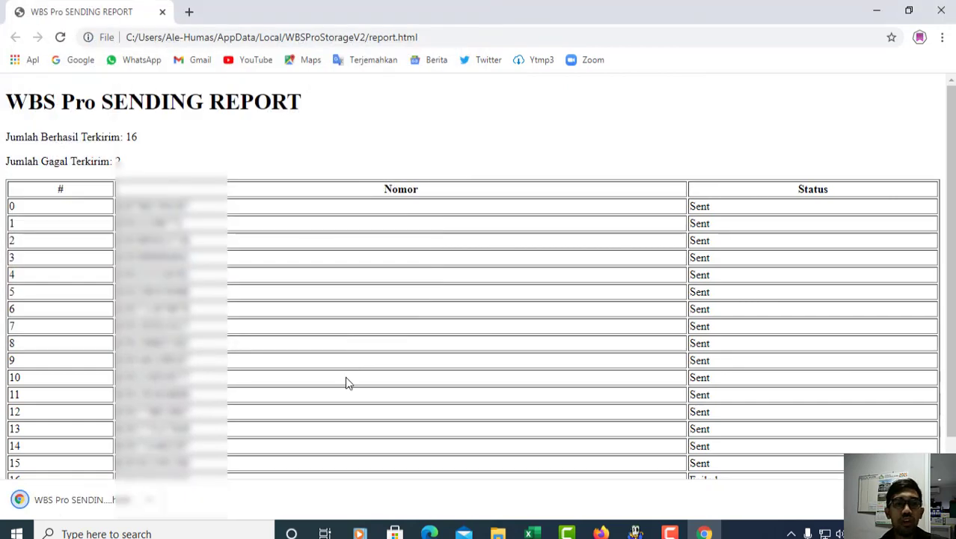
left_click(941, 499)
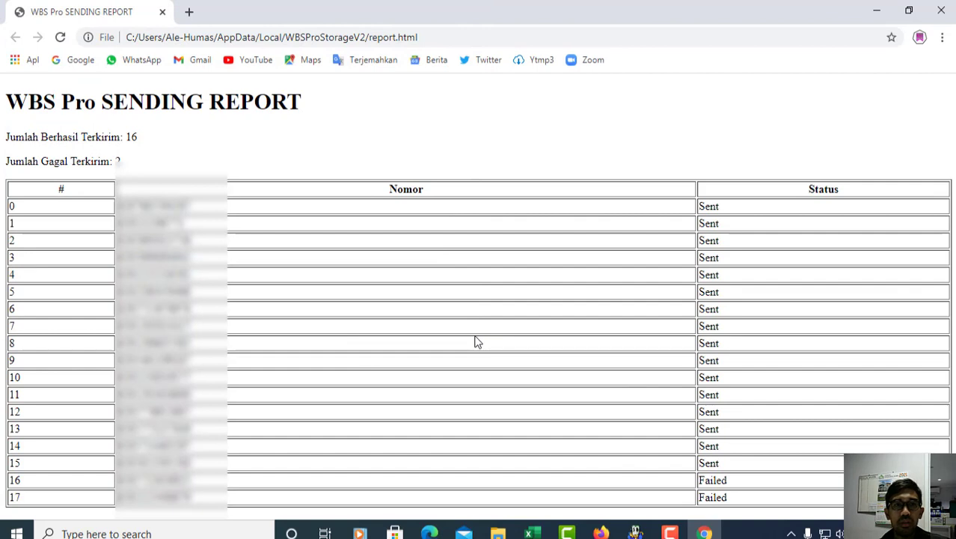
Print the sending report to a PDF named WBS Pro SENDING REPORT in Downloads and close the report's browser window.
key("ctrl+p")
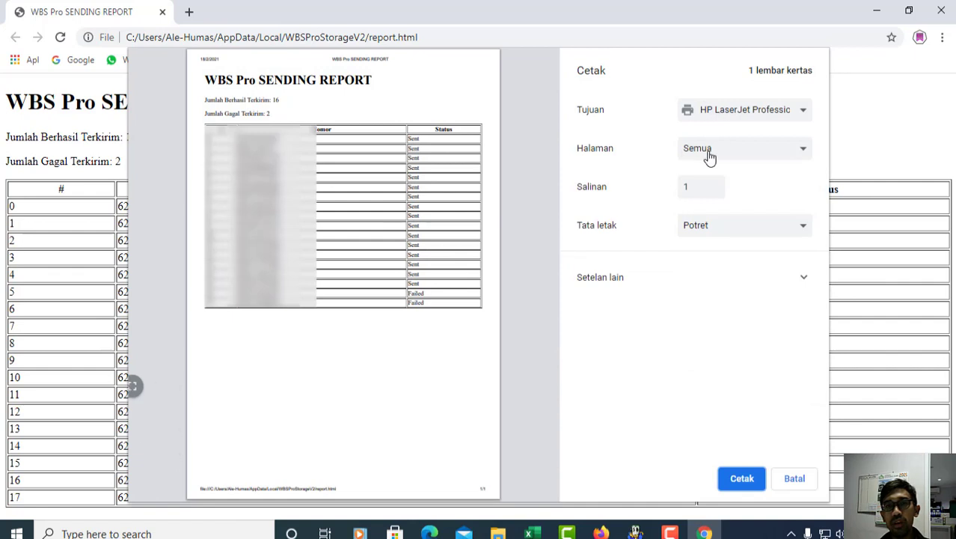
left_click(727, 114)
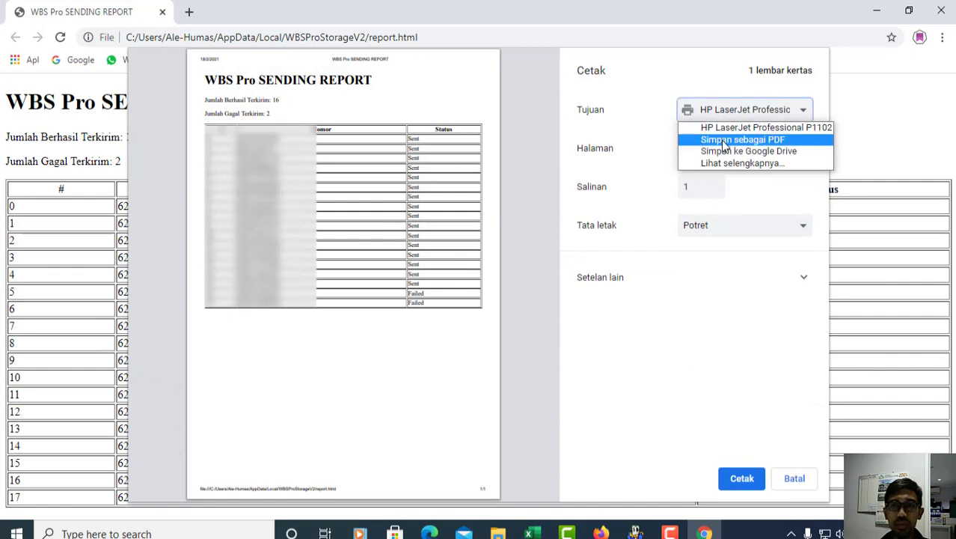
left_click(725, 141)
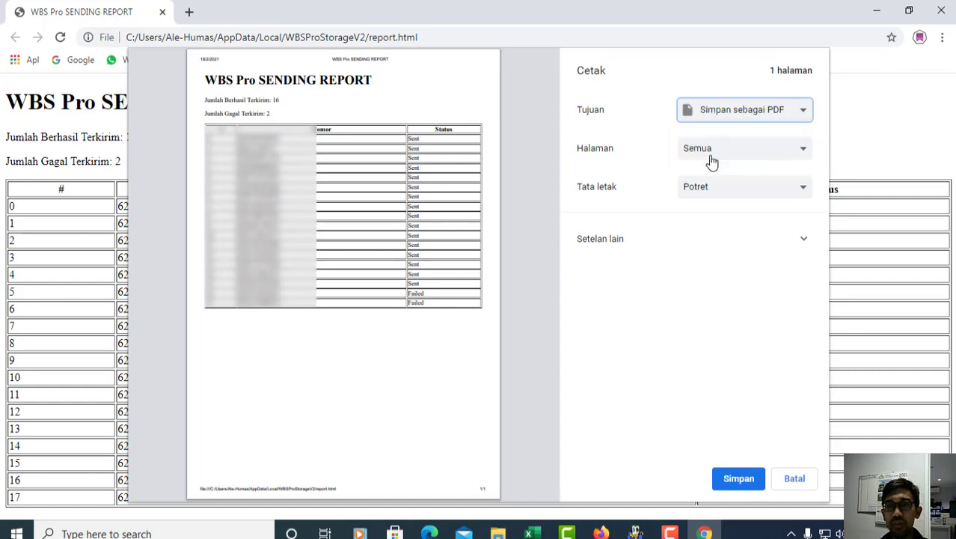
left_click(743, 484)
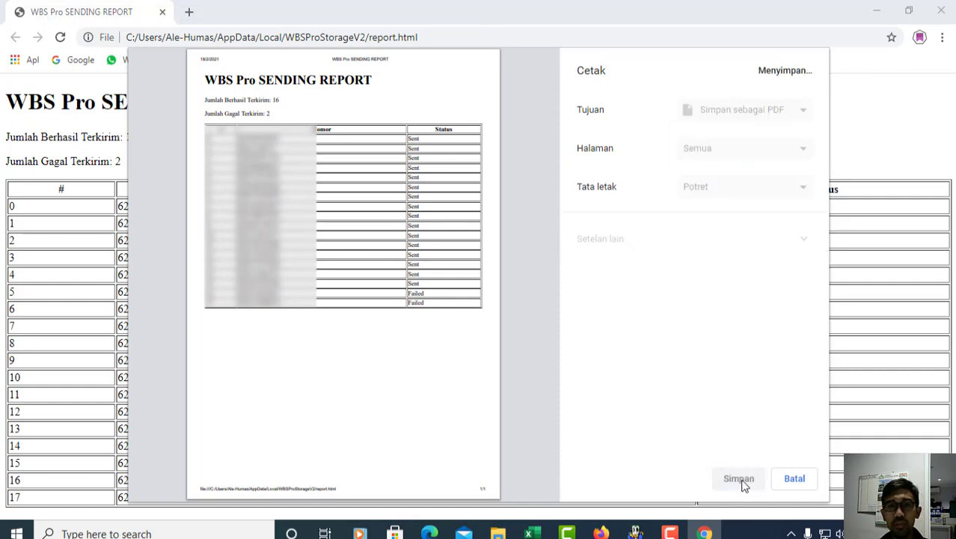
left_click(347, 327)
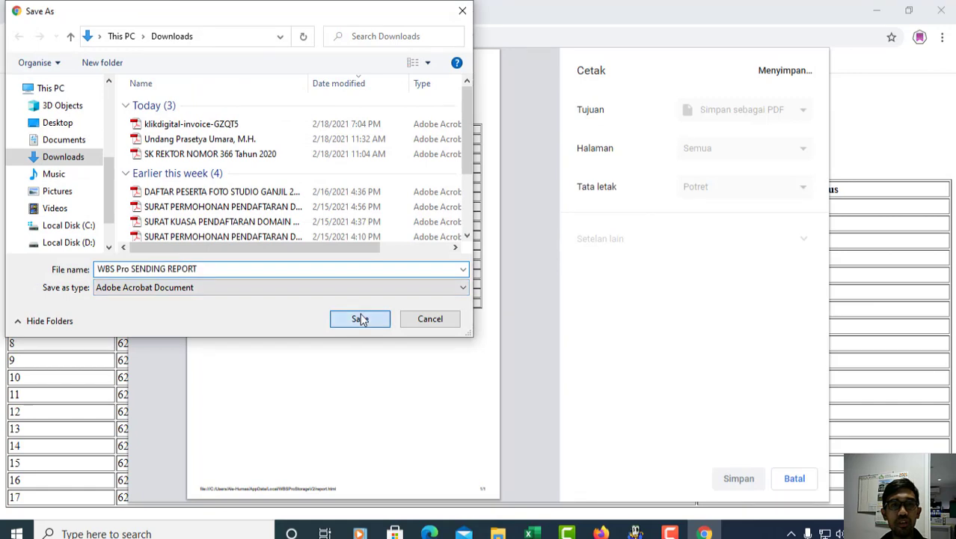
left_click(941, 10)
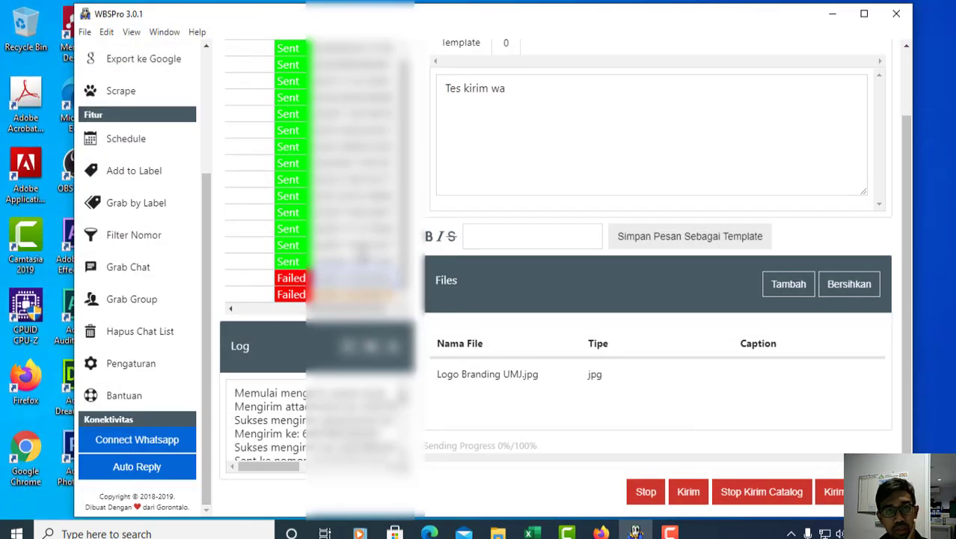
scroll(362, 252, "up", 1)
scroll(393, 374, "up", 2)
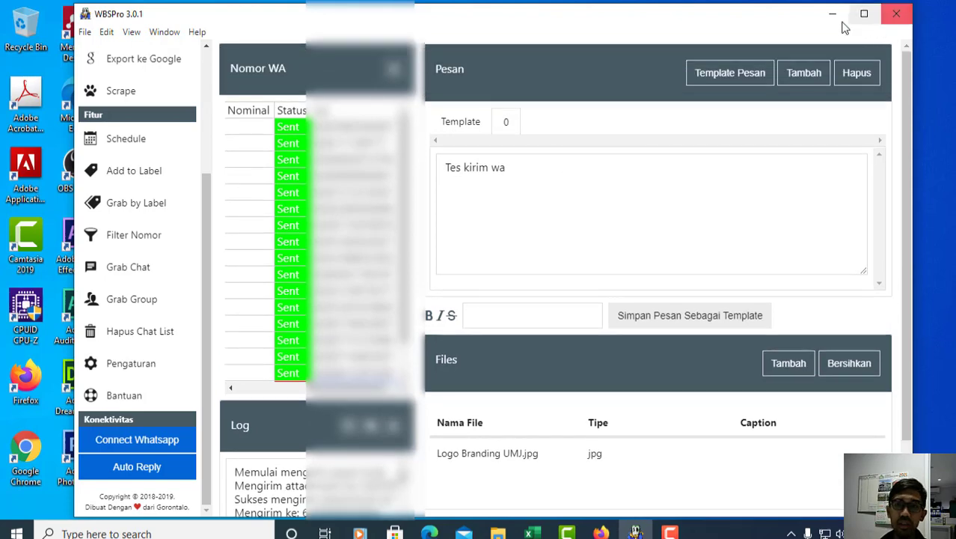
left_click_drag(716, 19, 640, 21)
right_click(671, 3)
left_click(686, 42)
right_click(633, 10)
left_click(653, 47)
right_click(627, 10)
left_click(644, 47)
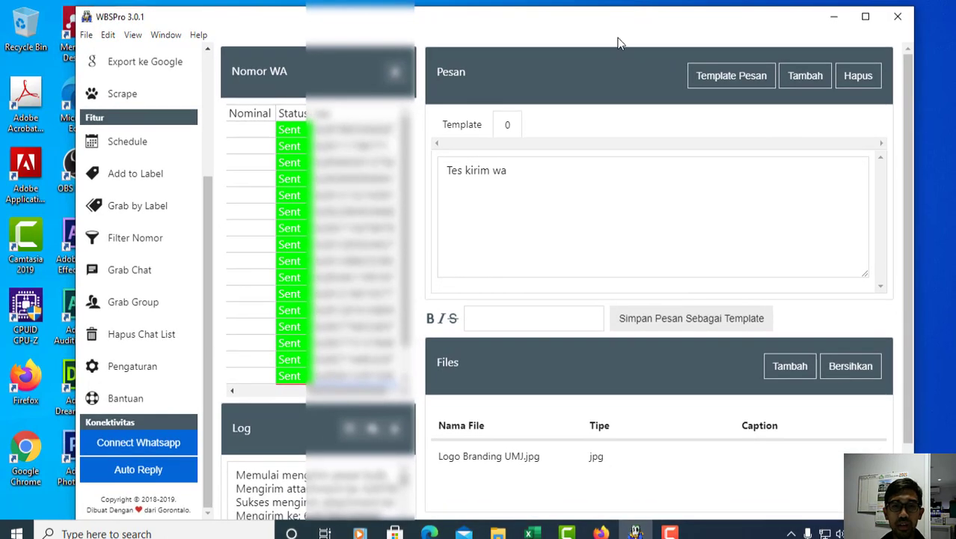
scroll(568, 235, "down", 1)
scroll(628, 332, "up", 1)
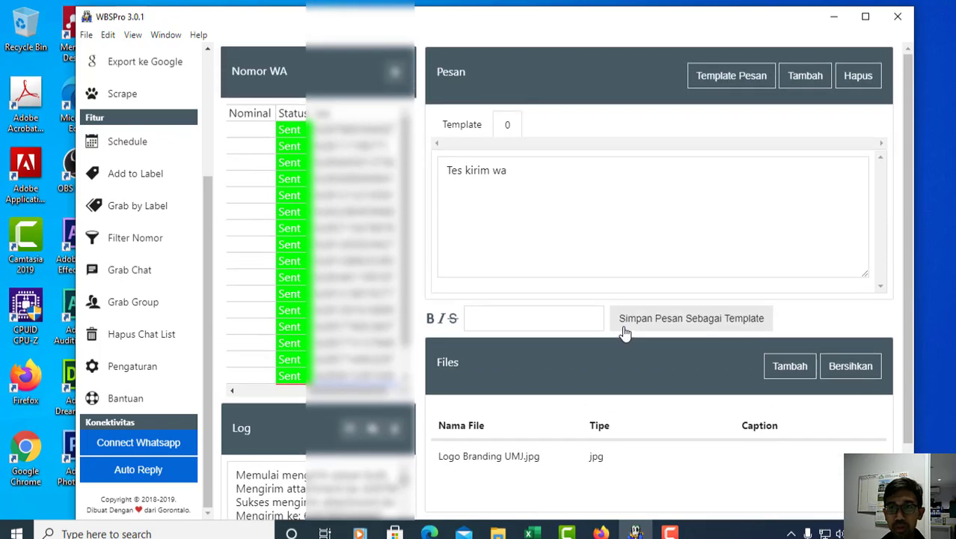
left_click_drag(591, 22, 600, 54)
right_click(588, 3)
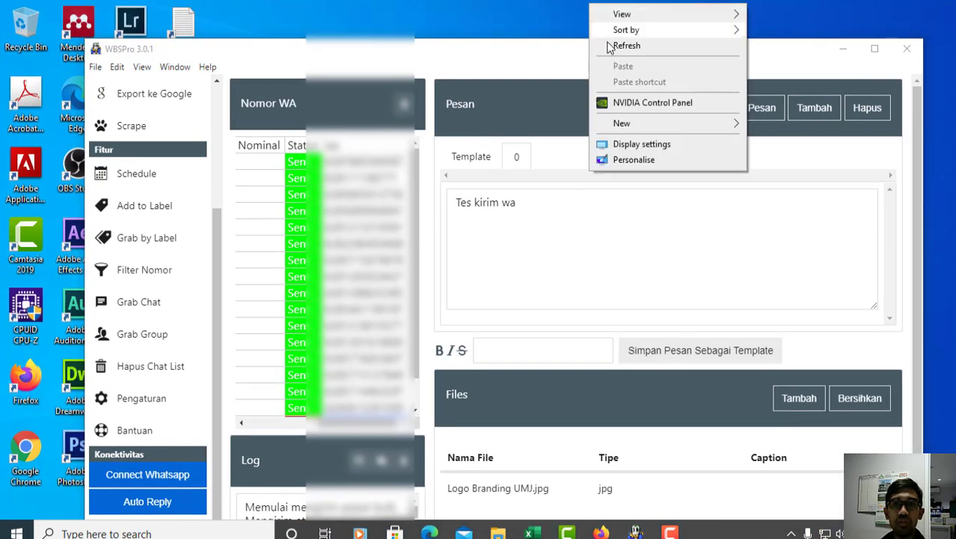
left_click(603, 46)
right_click(520, 4)
left_click(546, 48)
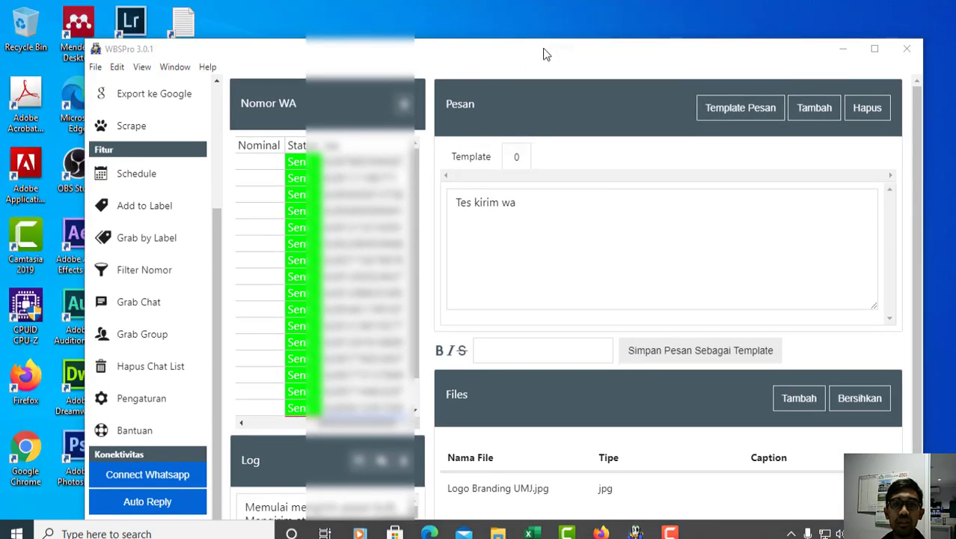
mouse_move(546, 51)
left_mouse_down()
mouse_move(546, 27)
mouse_move(540, 48)
left_mouse_up()
right_click(522, 4)
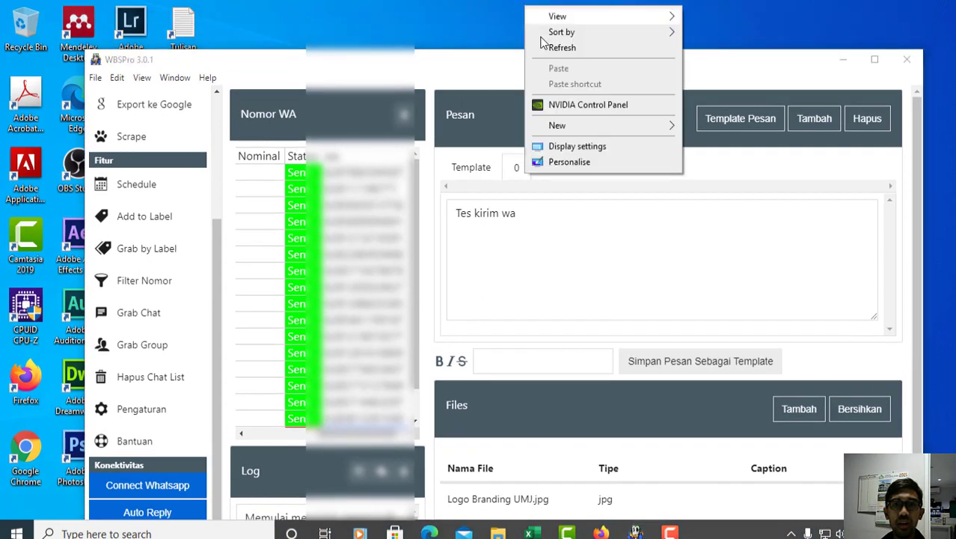
left_click(542, 46)
right_click(503, 6)
left_click(529, 47)
right_click(472, 2)
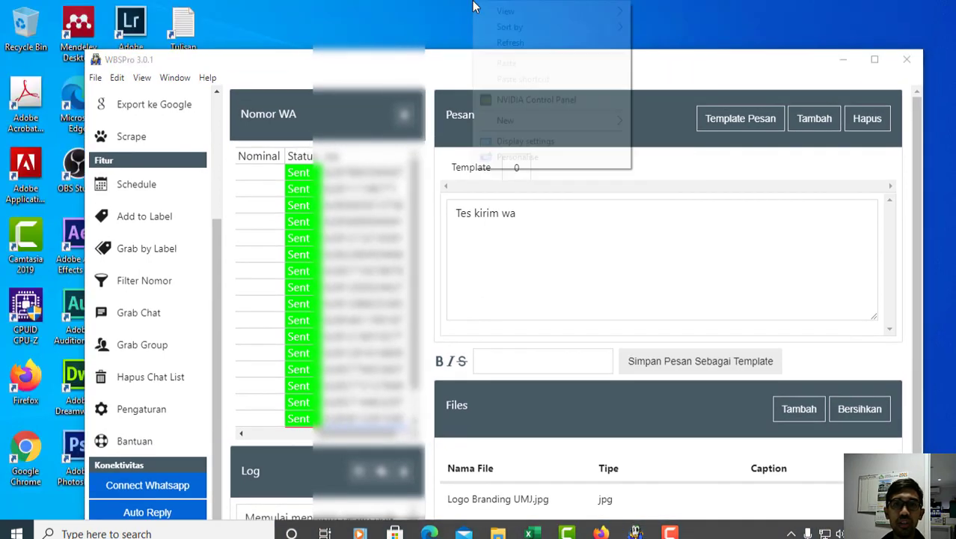
left_click(500, 47)
right_click(480, 3)
left_click(504, 47)
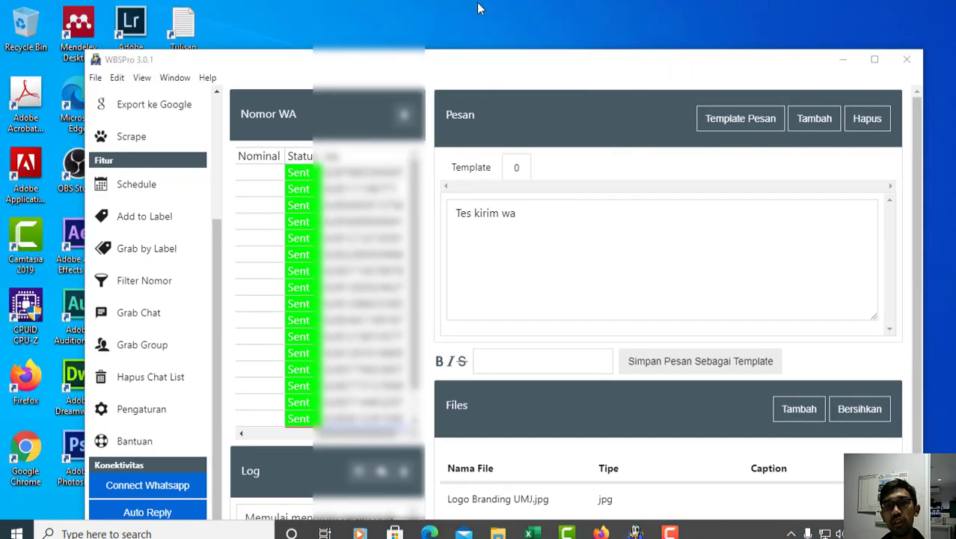
right_click(477, 3)
left_click(502, 47)
right_click(485, 8)
left_click(509, 48)
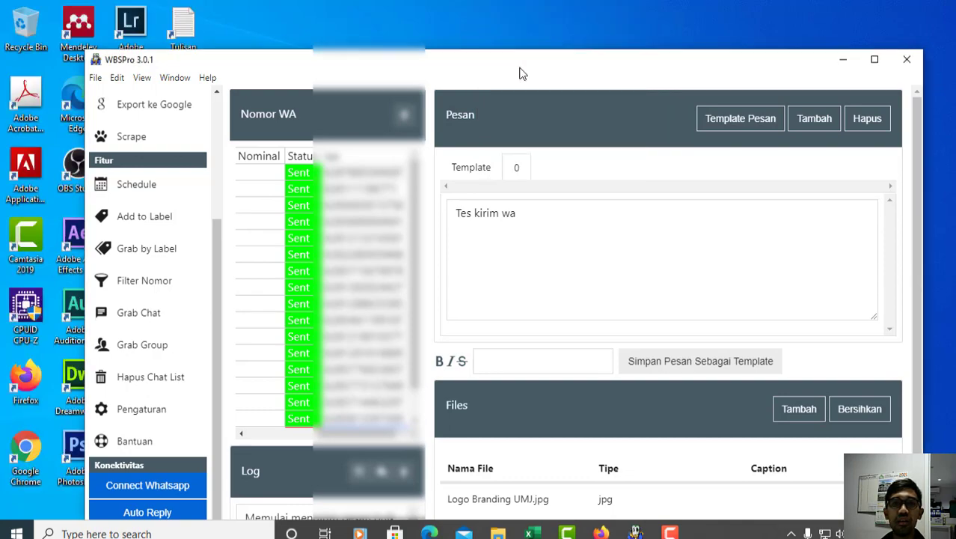
left_click_drag(519, 66, 529, 29)
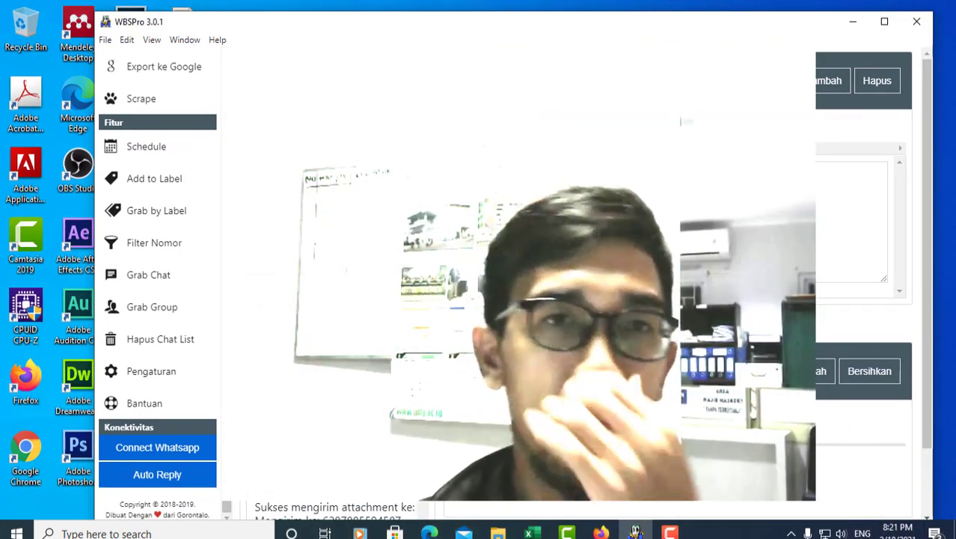